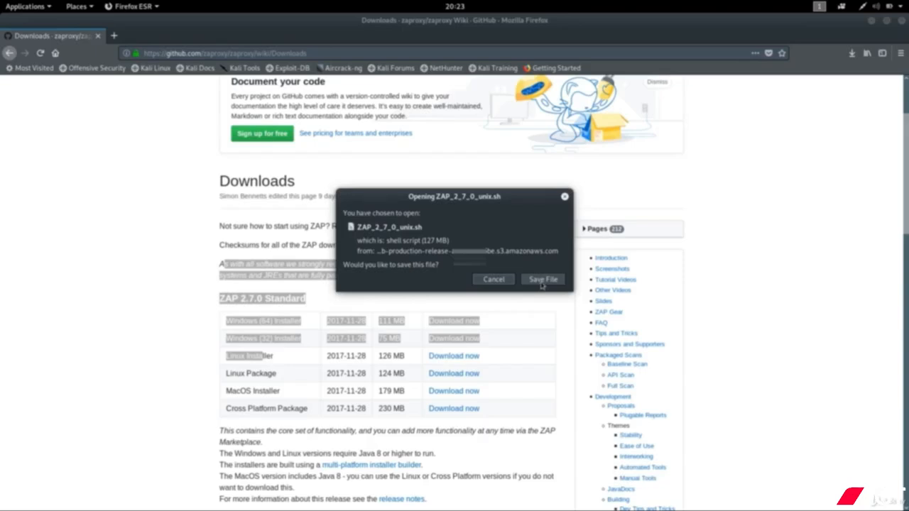
Save the ZAP_2_7_0_unix.sh installer, check it in the browser's download list, and close Firefox.
click(543, 280)
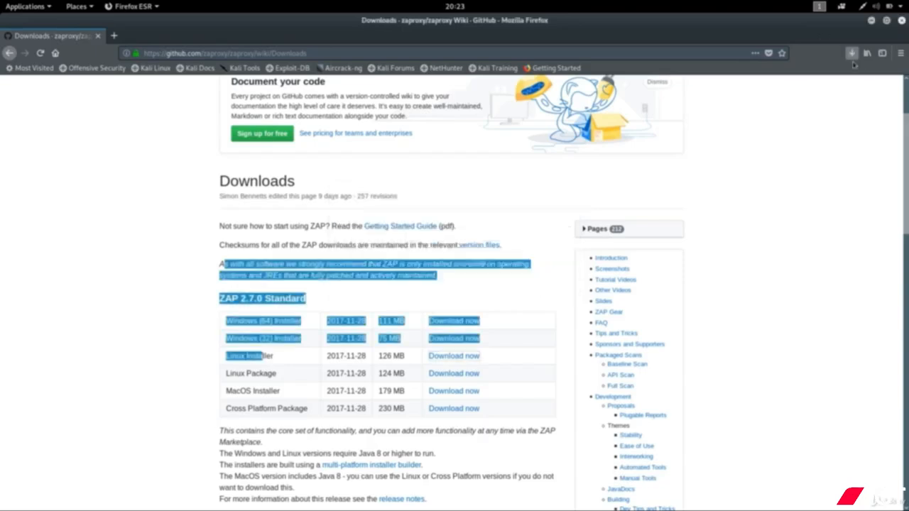
click(852, 54)
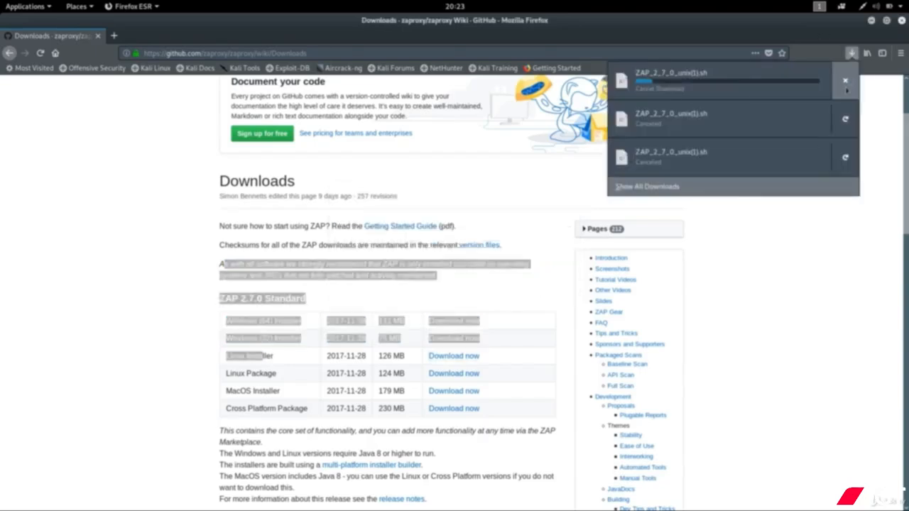
click(901, 25)
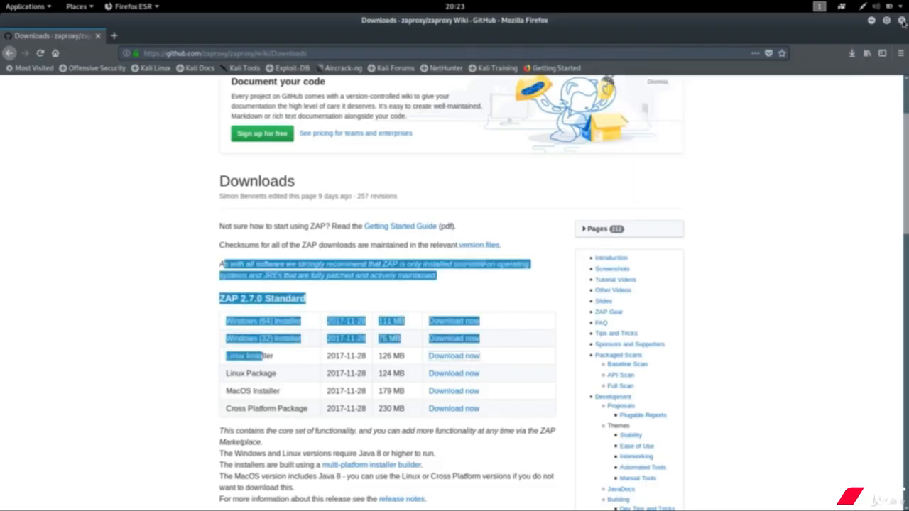
click(901, 21)
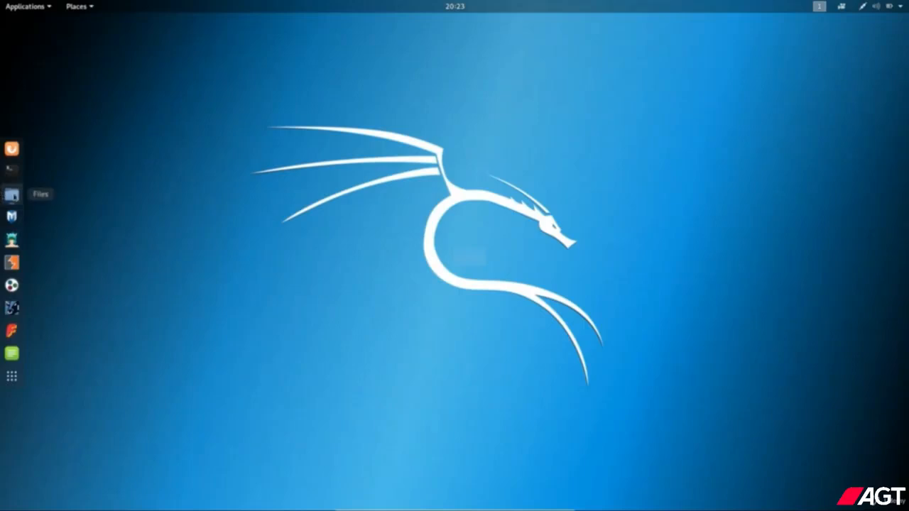
Switch to Files to check the Downloads folder for the ZAP installer script, and minimize the window.
click(11, 194)
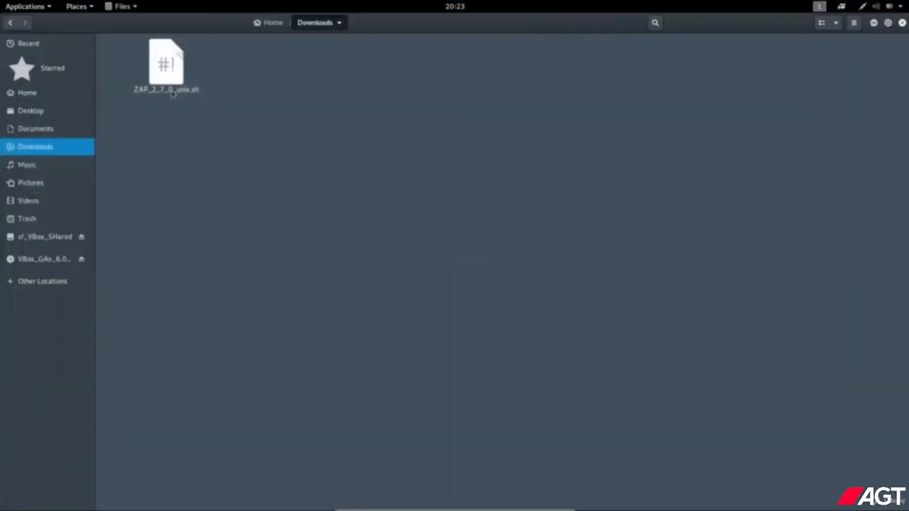
click(874, 23)
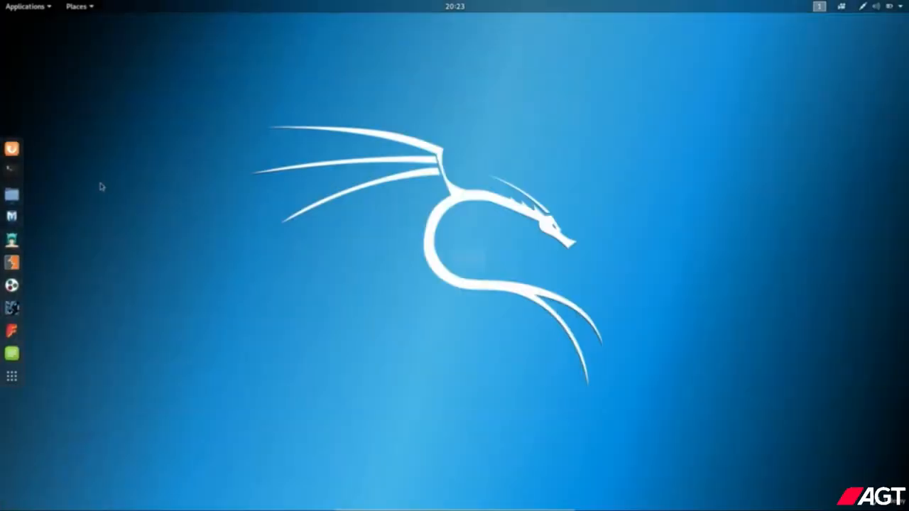
Switch to Terminal, change to the Downloads directory and list its contents with ls.
click(9, 171)
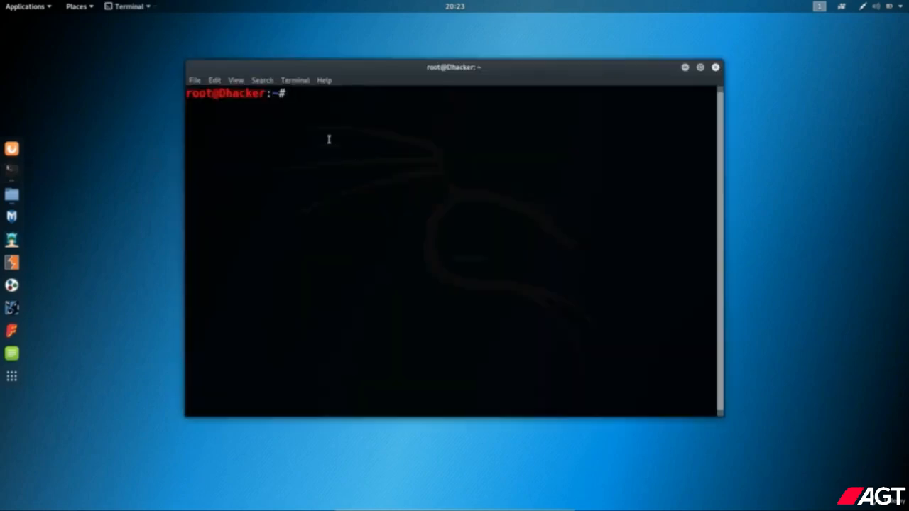
text(cd Downloads)
key(Return)
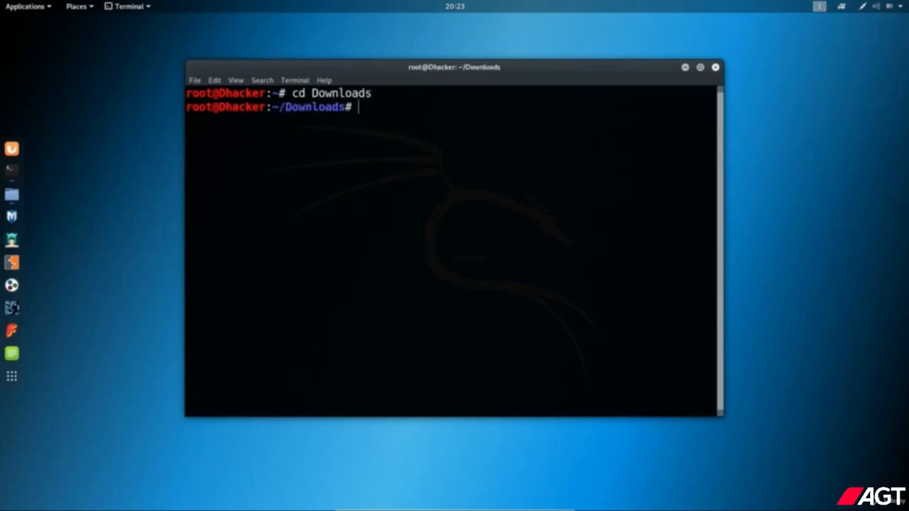
text(ls)
key(Return)
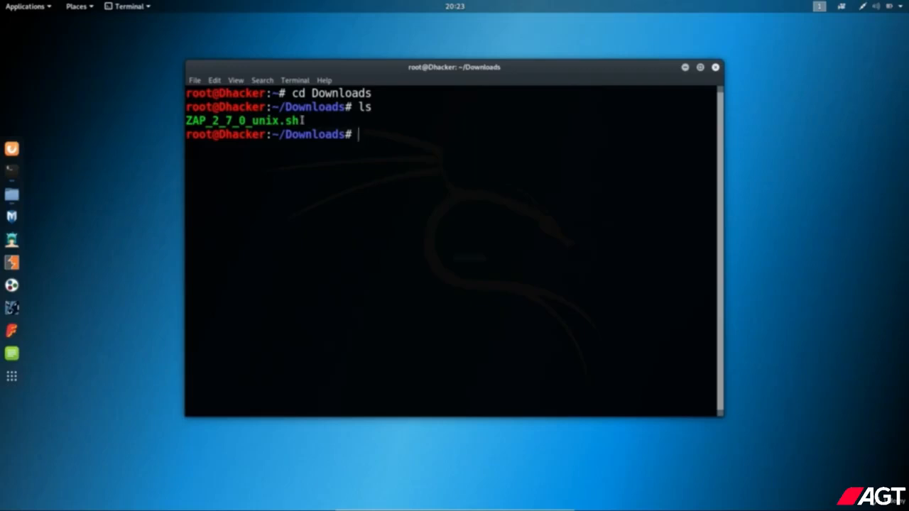
drag(302, 121, 188, 121)
click(187, 119)
click(301, 122)
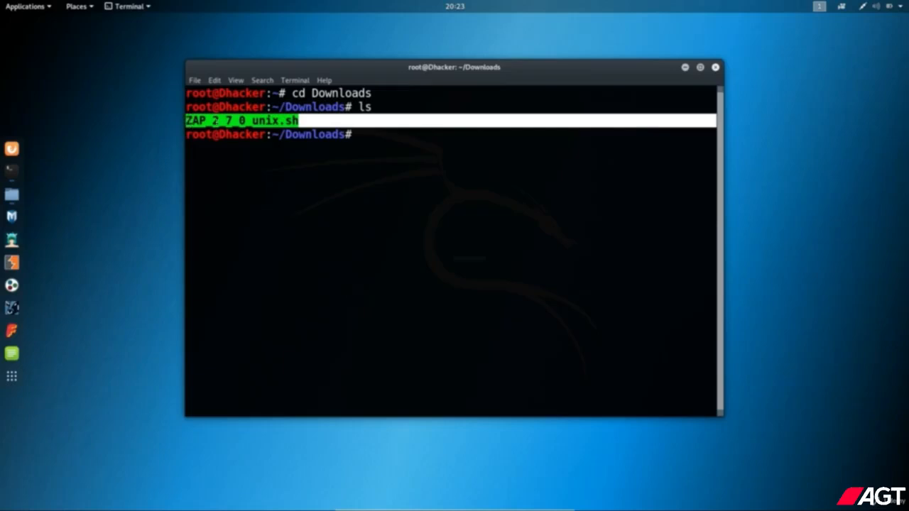
click(371, 138)
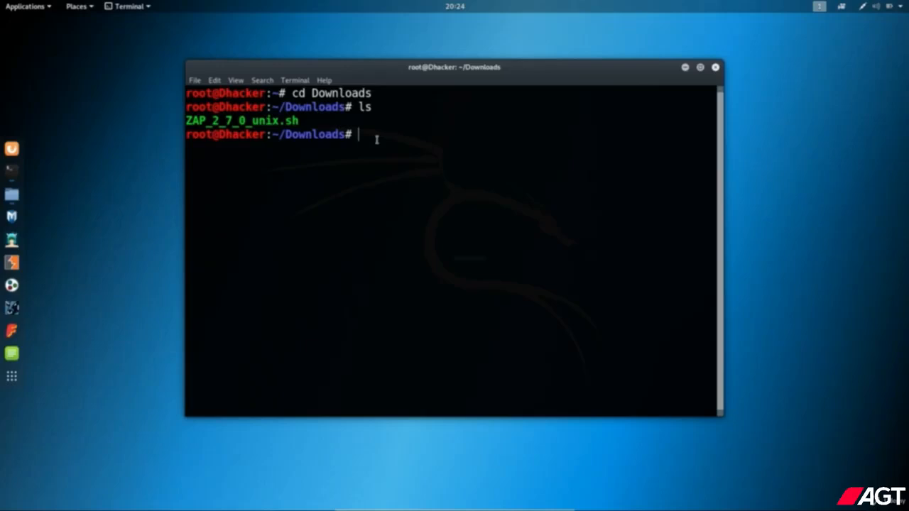
Give ZAP_2_7_0_unix.sh execute permission with chmod o+x and list the directory again.
text(chomod)
key(BackSpace)
key(BackSpace)
key(BackSpace)
key(BackSpace)
text(mod o+x )
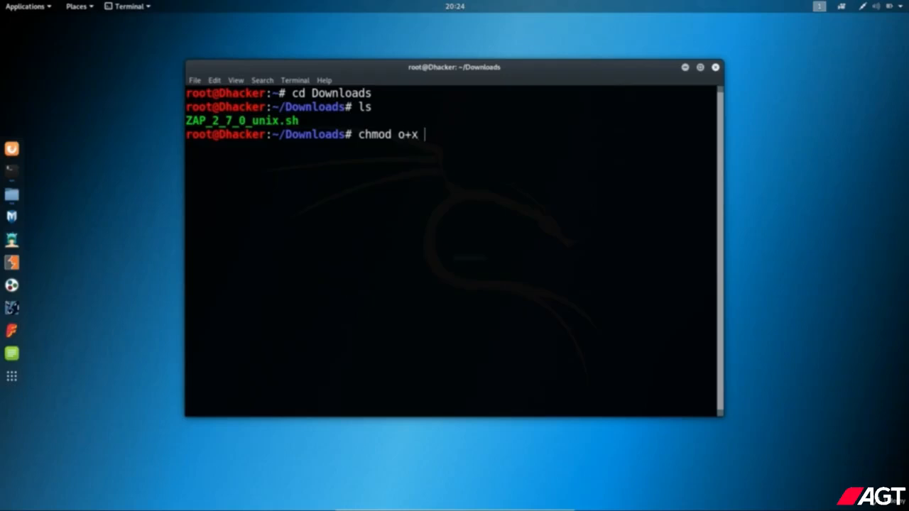
text(ZA)
key(Tab)
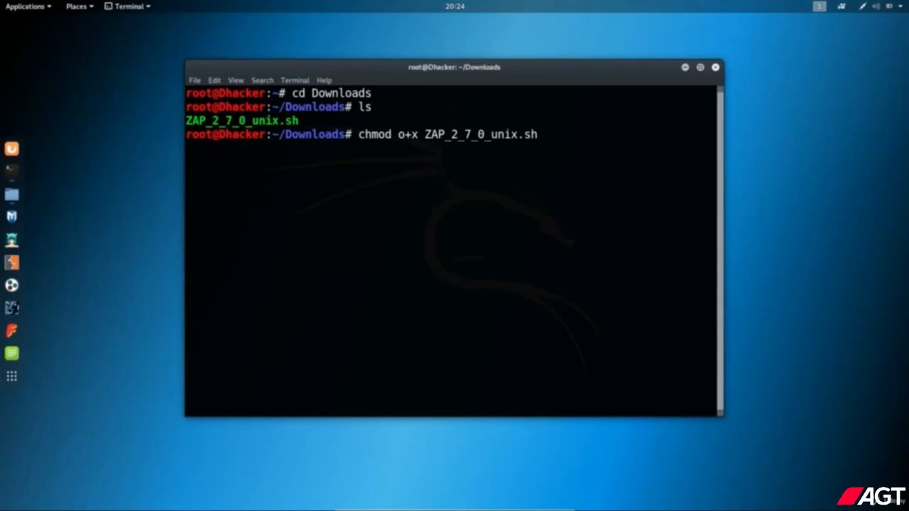
key(Return)
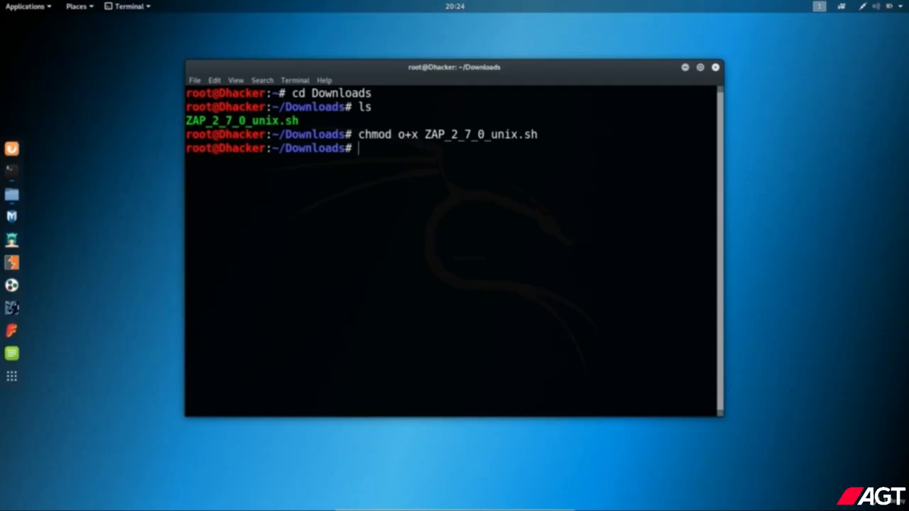
text(ls)
key(Return)
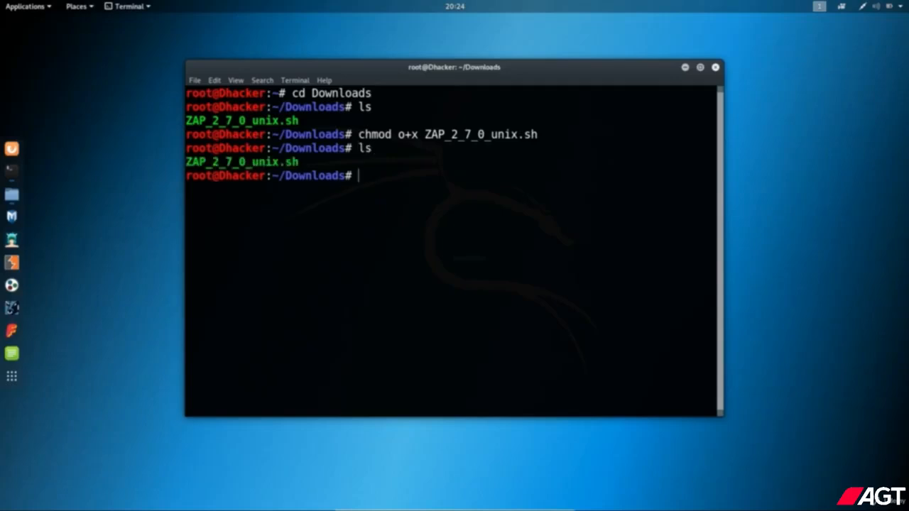
drag(188, 161, 357, 171)
click(371, 180)
Run the installer script ./ZAP_2_7_0_unix.sh from the Downloads directory.
text(./ZA)
key(Tab)
key(Return)
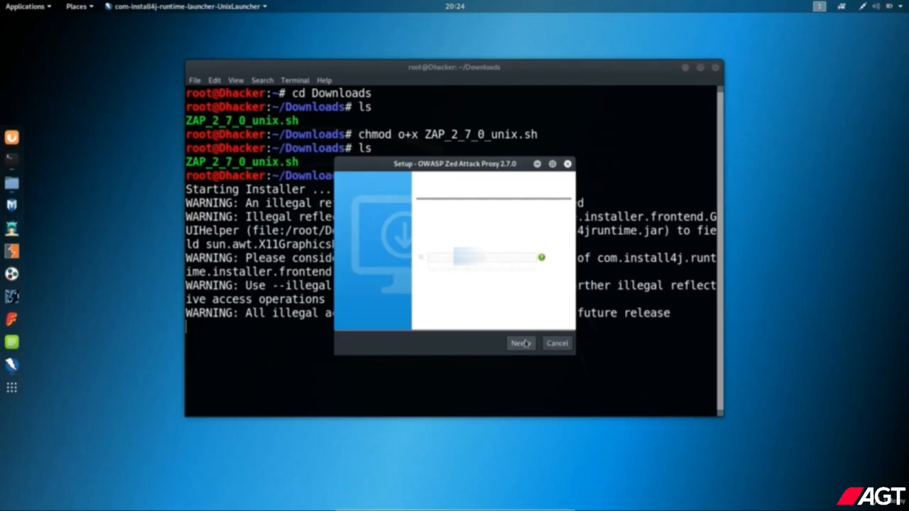
Install OWASP Zed Attack Proxy 2.7.0 with the preset options, including symlinks in /usr/local/bin and a desktop icon, and close the terminal.
click(523, 344)
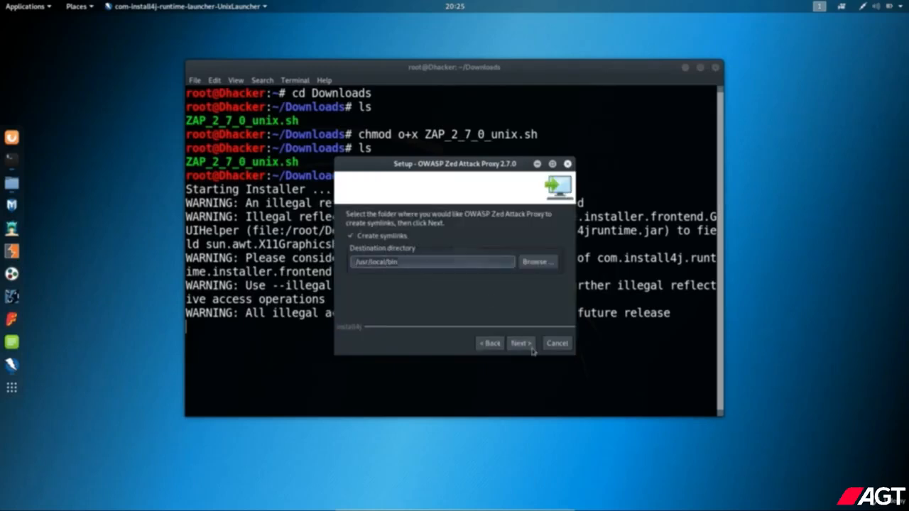
click(523, 344)
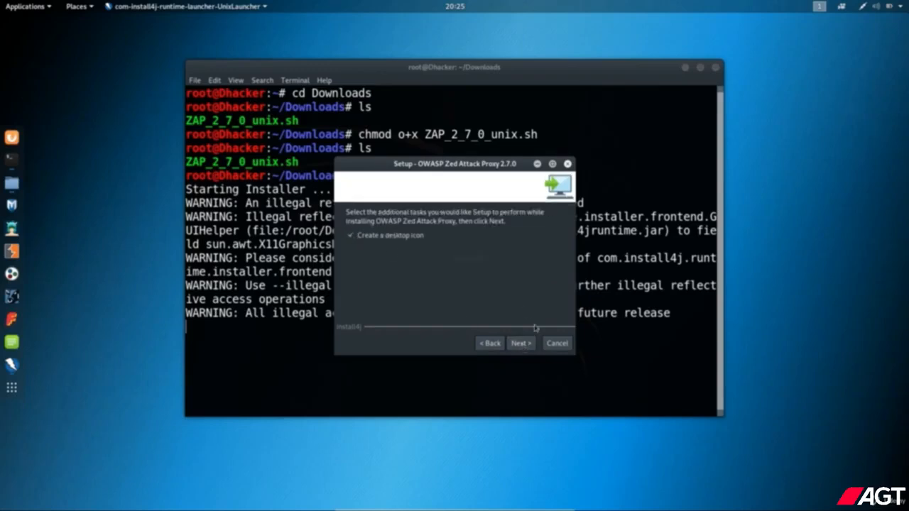
click(524, 344)
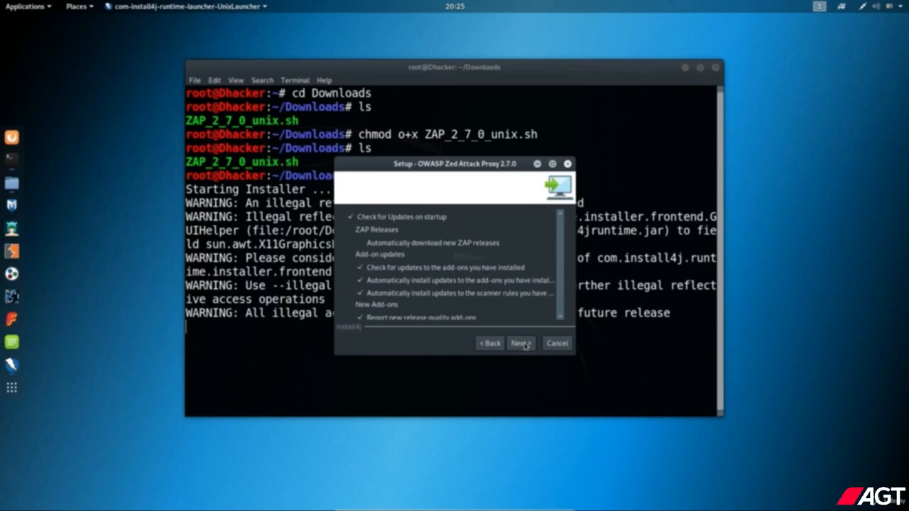
click(523, 344)
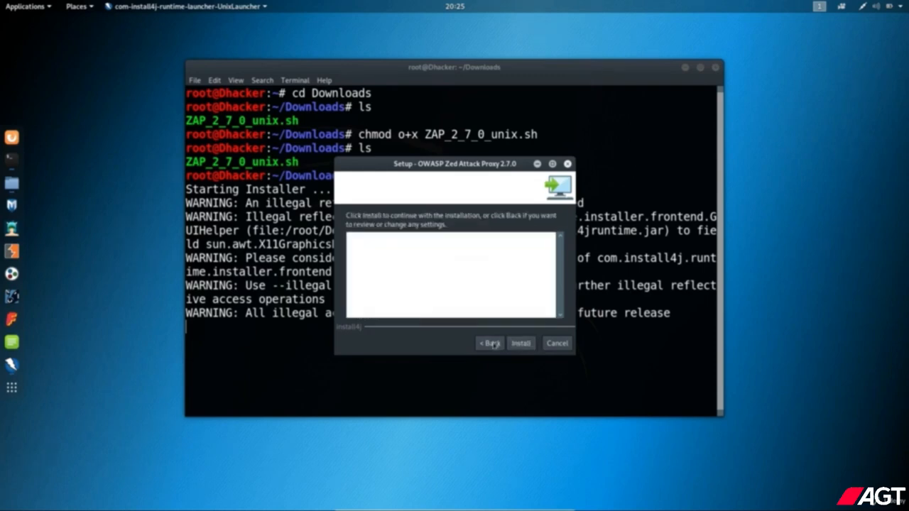
click(522, 345)
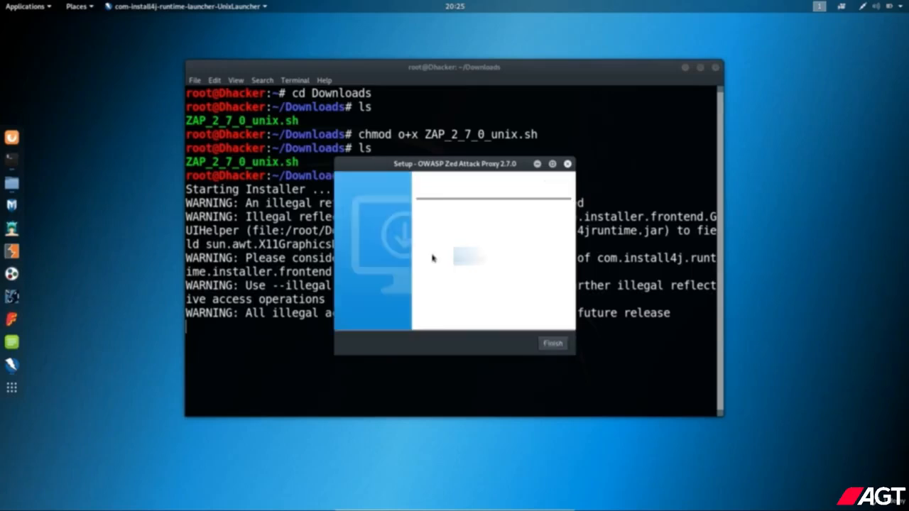
click(557, 346)
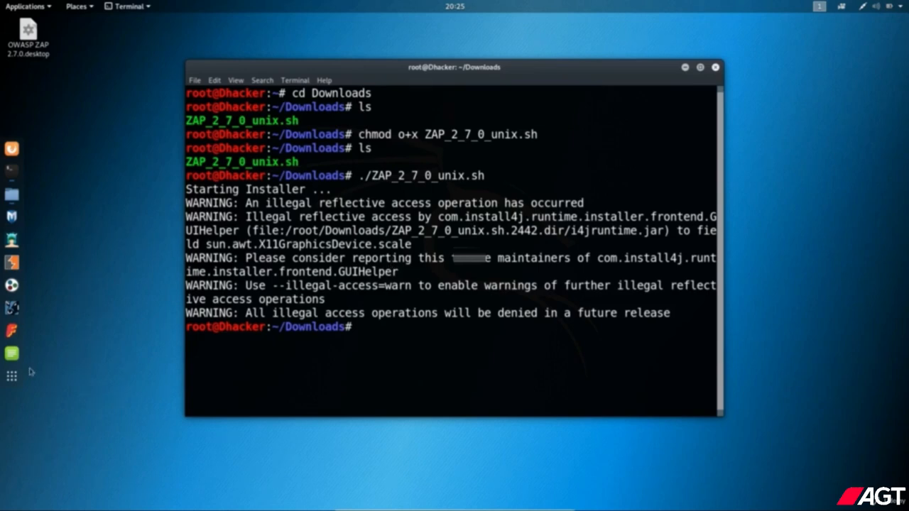
click(716, 68)
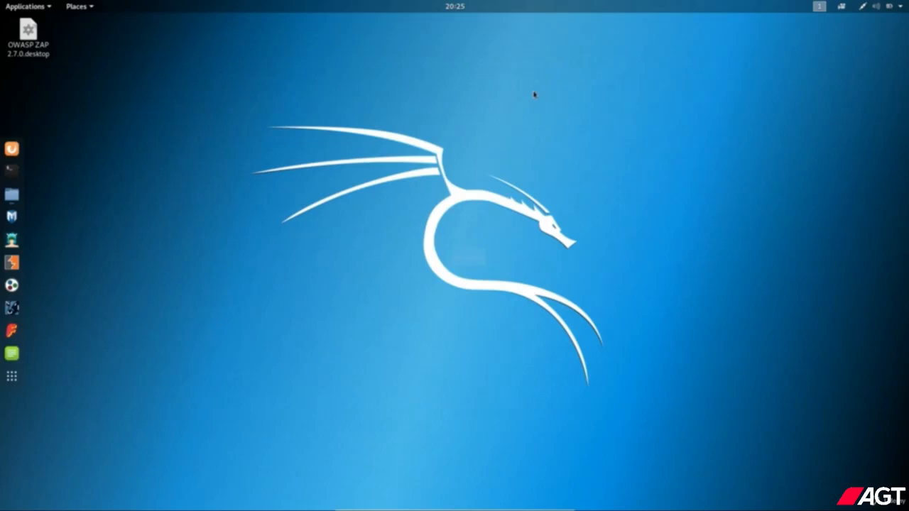
Launch owasp-zap from the Web Application Analysis tools and dismiss the session persistence prompt.
click(35, 8)
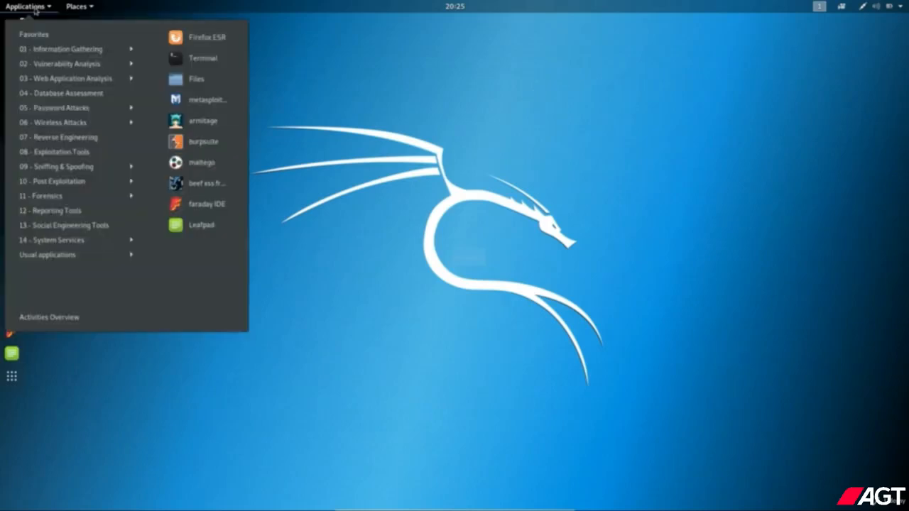
mouse_move(66, 80)
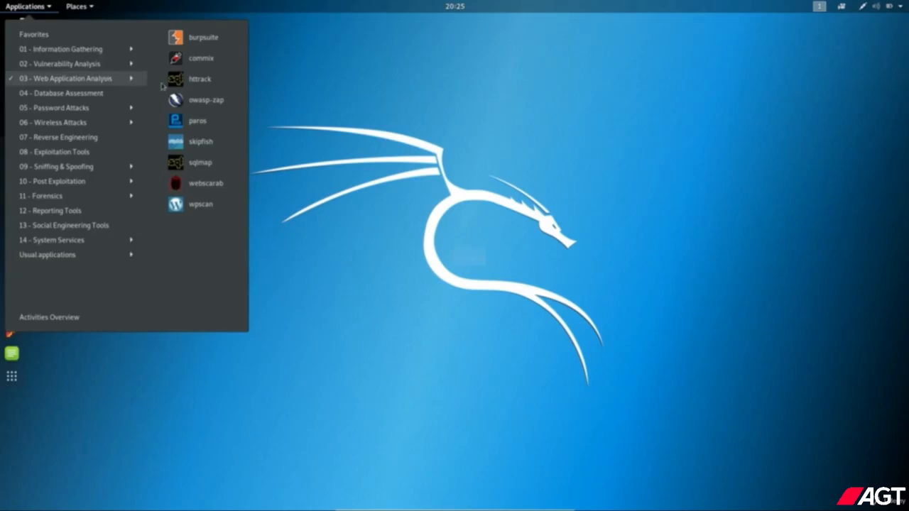
click(192, 103)
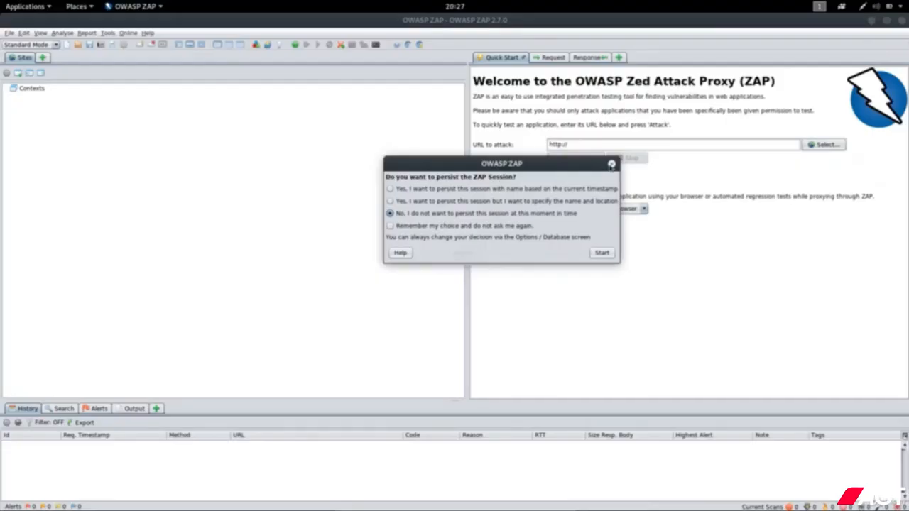
click(610, 165)
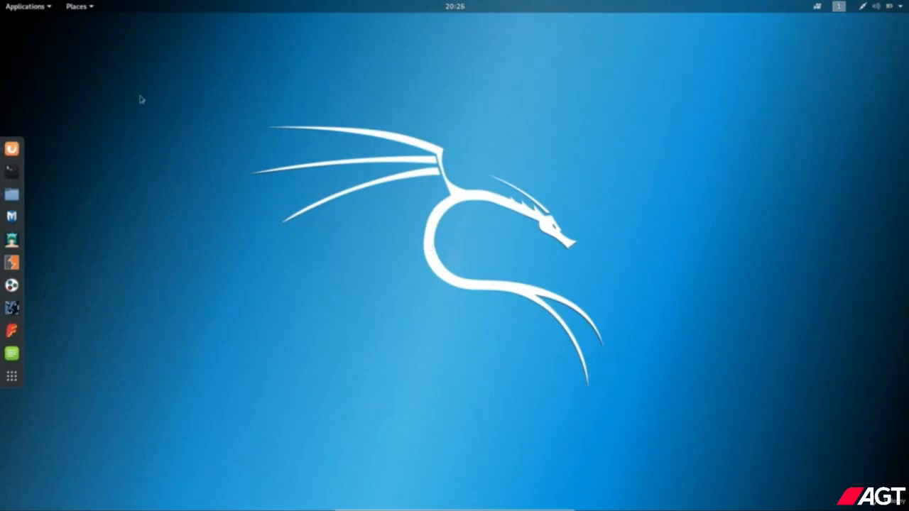
Switch to Firefox, search for "zaproxy org" and open the ZAP downloads page from the official ZAP site.
click(12, 148)
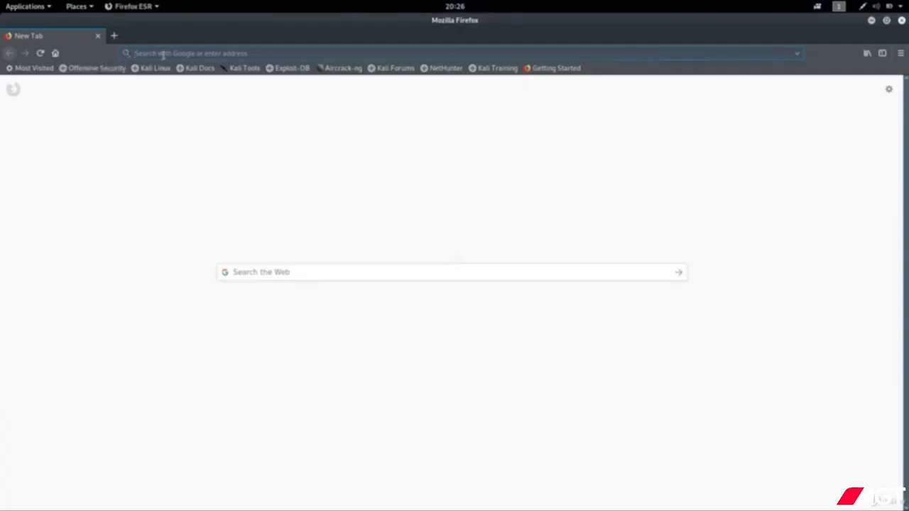
text(za)
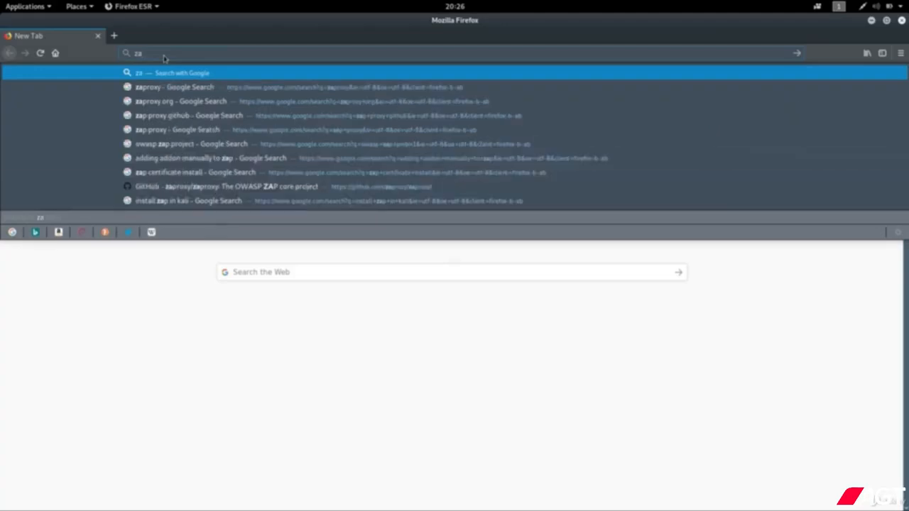
text(proxy)
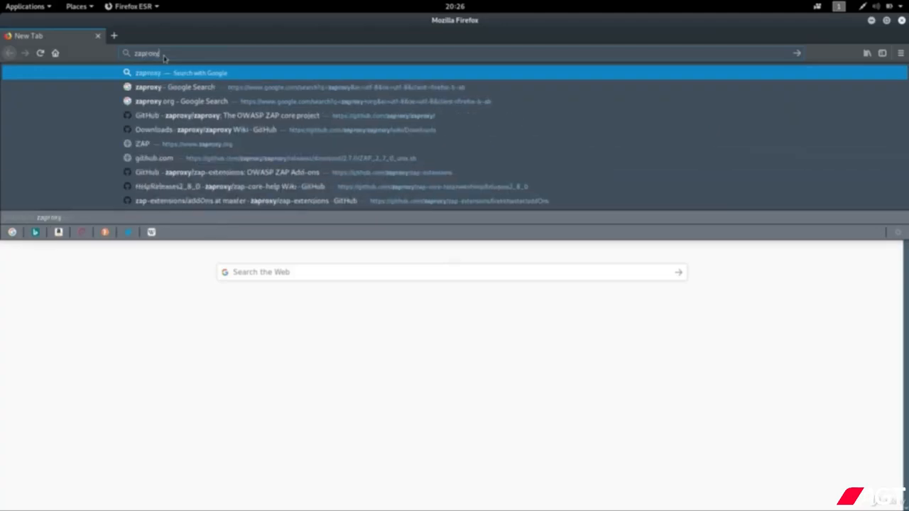
text( org)
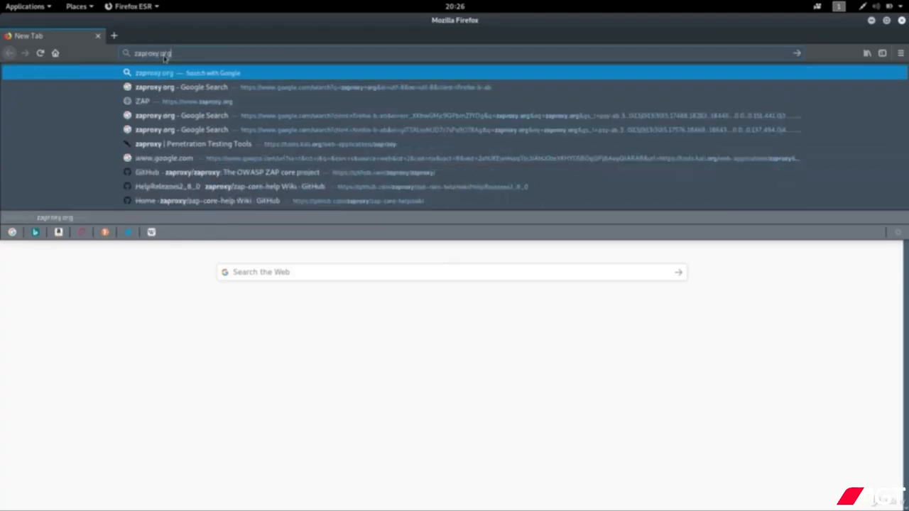
key(Return)
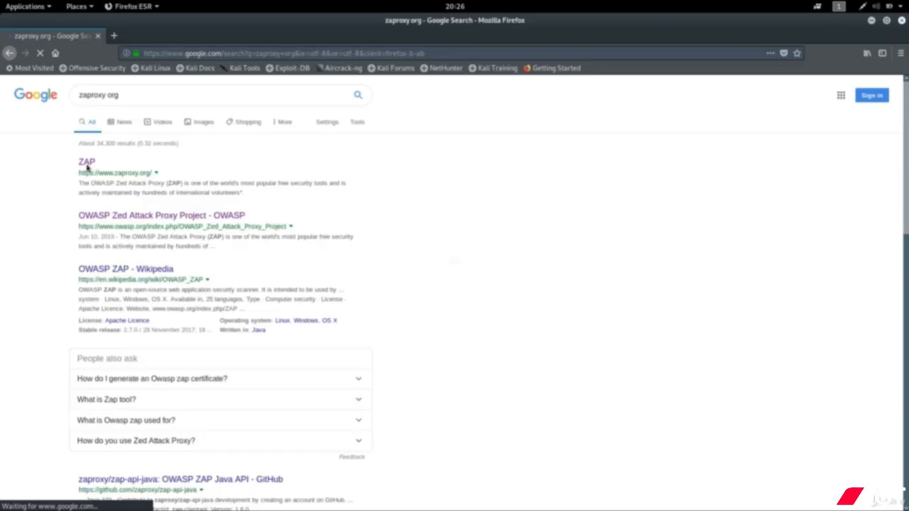
click(88, 164)
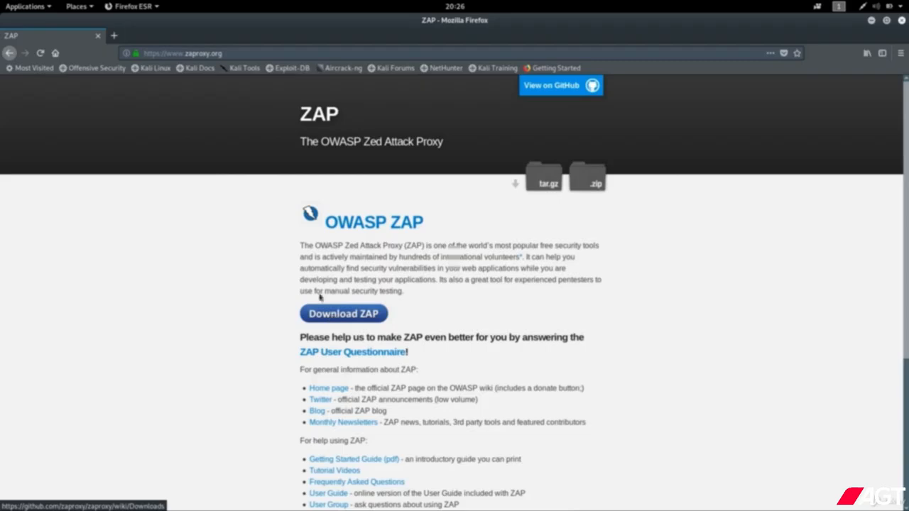
click(347, 321)
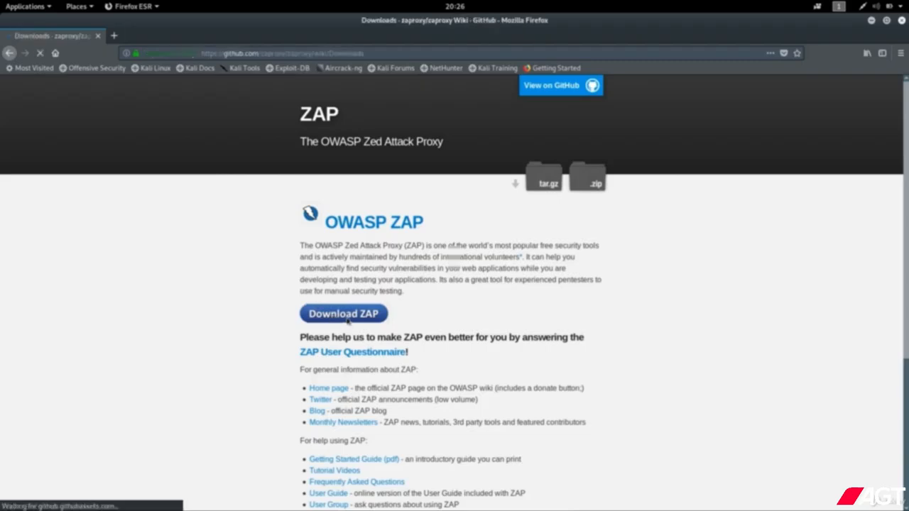
scroll(197, 340, down, 5)
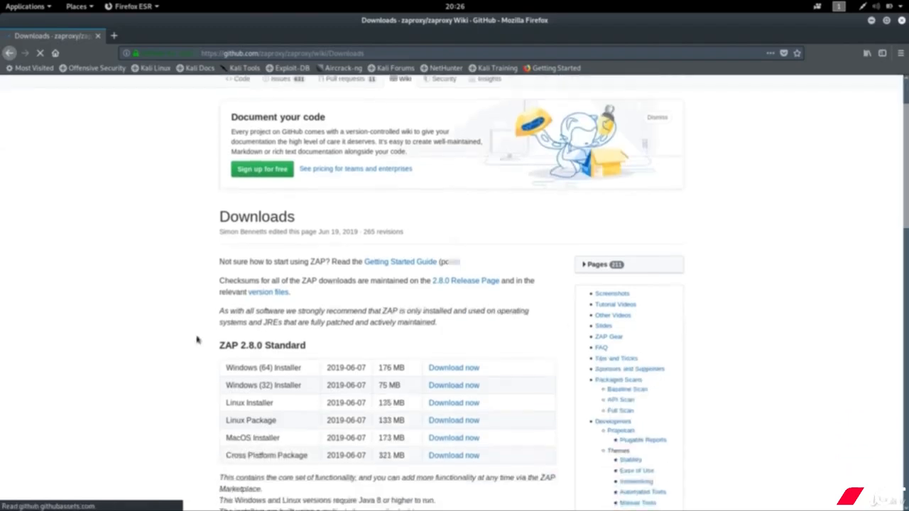
Start downloading the Linux Package of ZAP 2.8.0 Standard and choose to save the archive.
scroll(217, 281, down, 1)
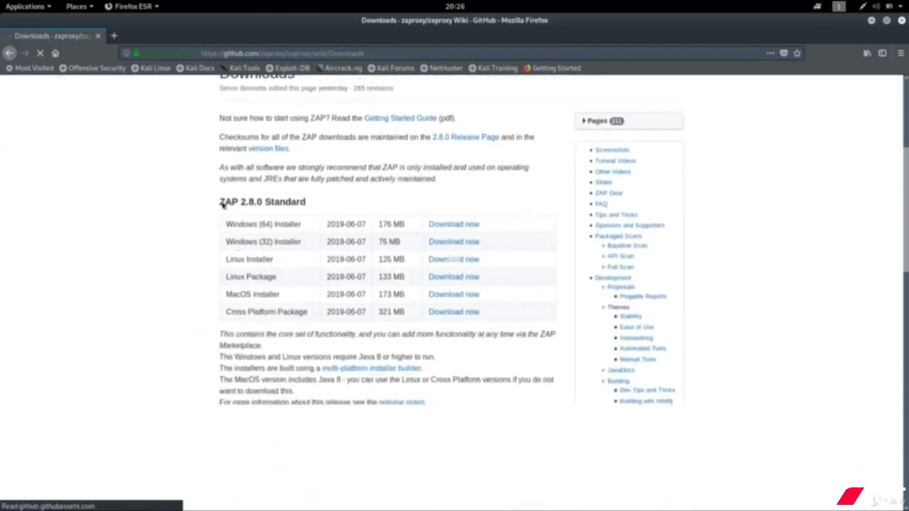
drag(221, 202, 313, 204)
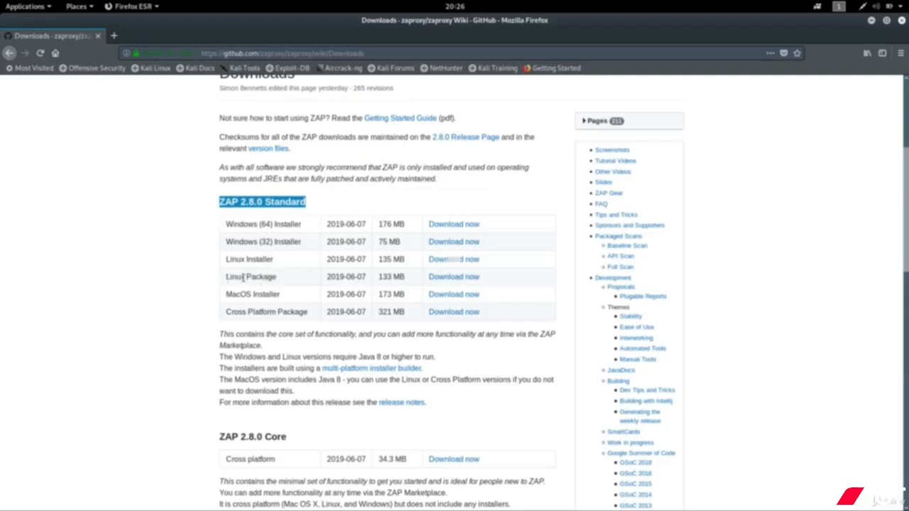
click(443, 278)
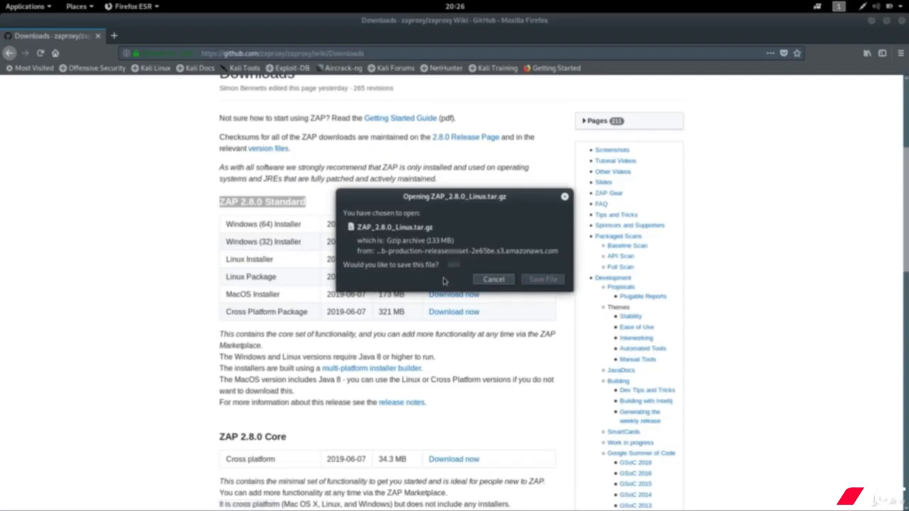
click(541, 279)
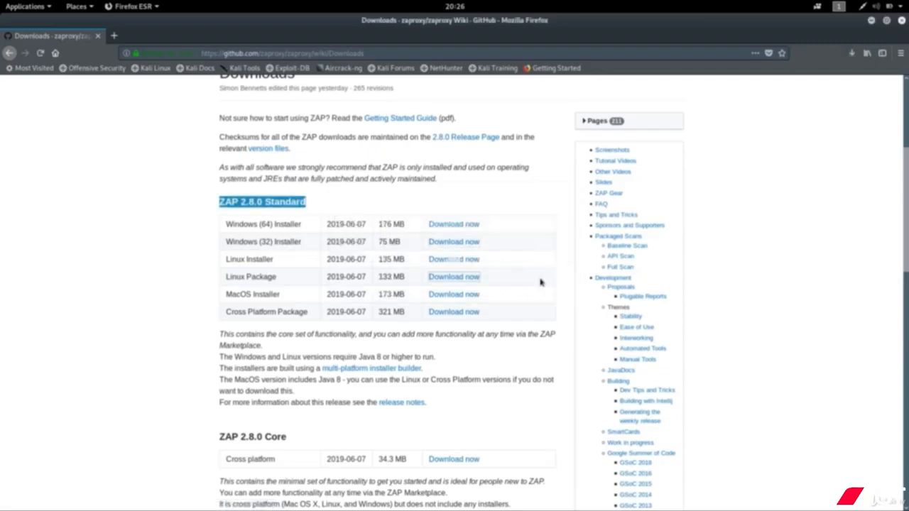
Cancel the running ZAP 2.8.0 Linux download and minimize the browser window.
click(853, 53)
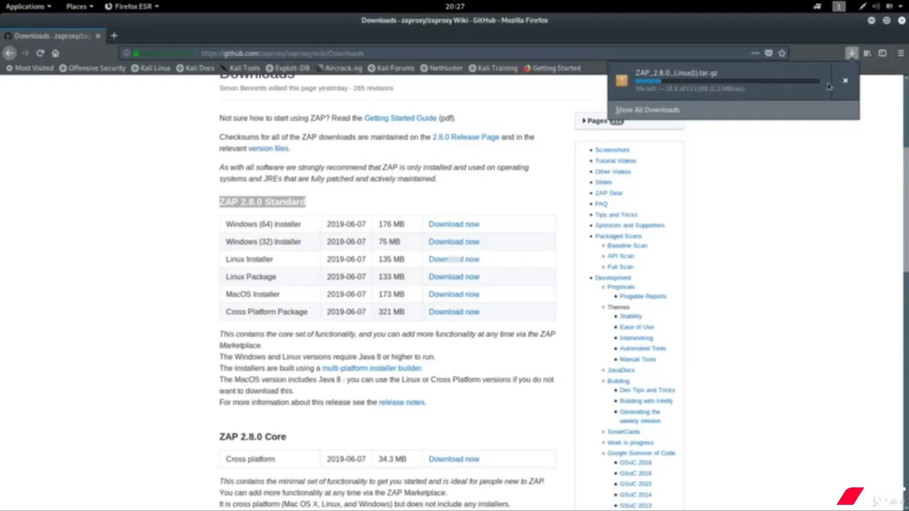
click(845, 84)
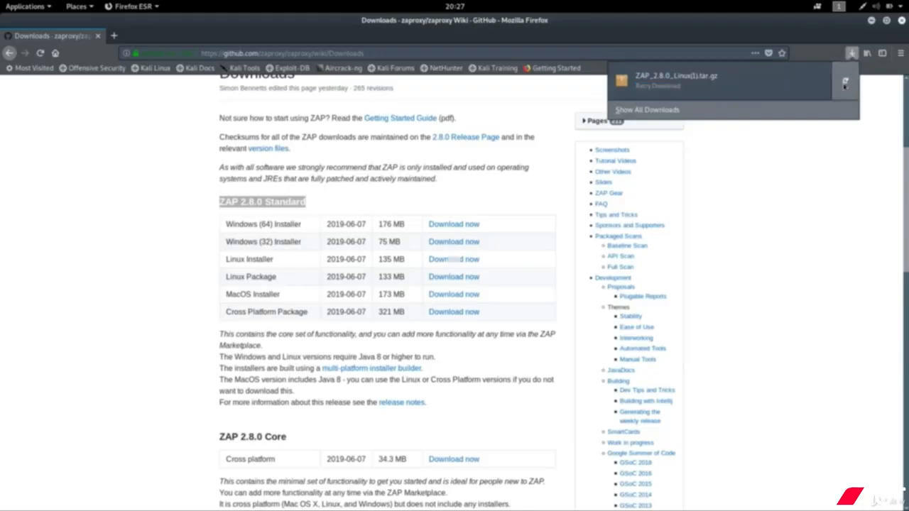
click(872, 23)
click(872, 20)
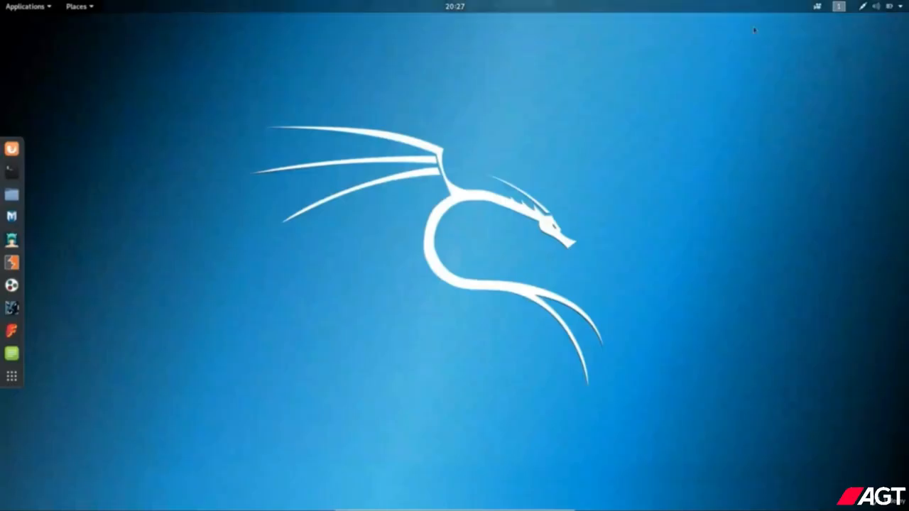
Extract all files of ZAP_2.8.0_Linux.tar.gz into the Downloads folder, keeping the directory structure, and clear the archive and folder windows from view.
click(79, 6)
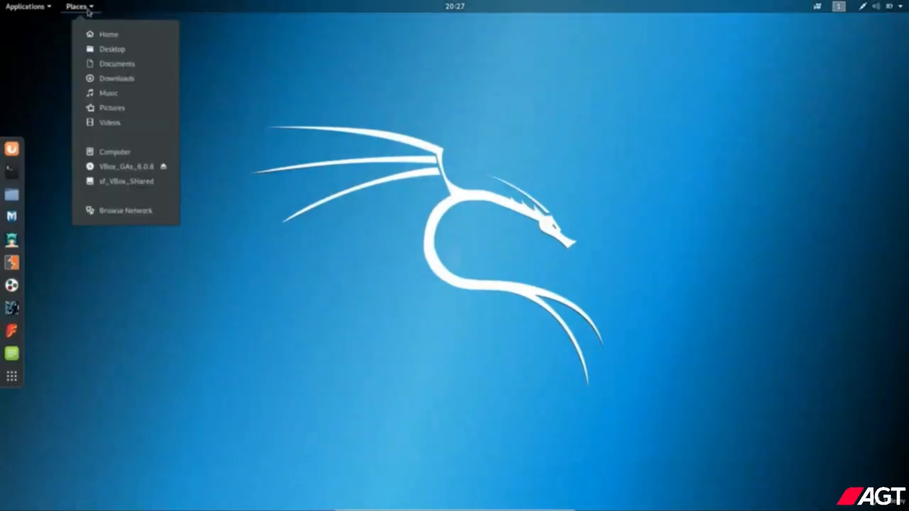
click(127, 79)
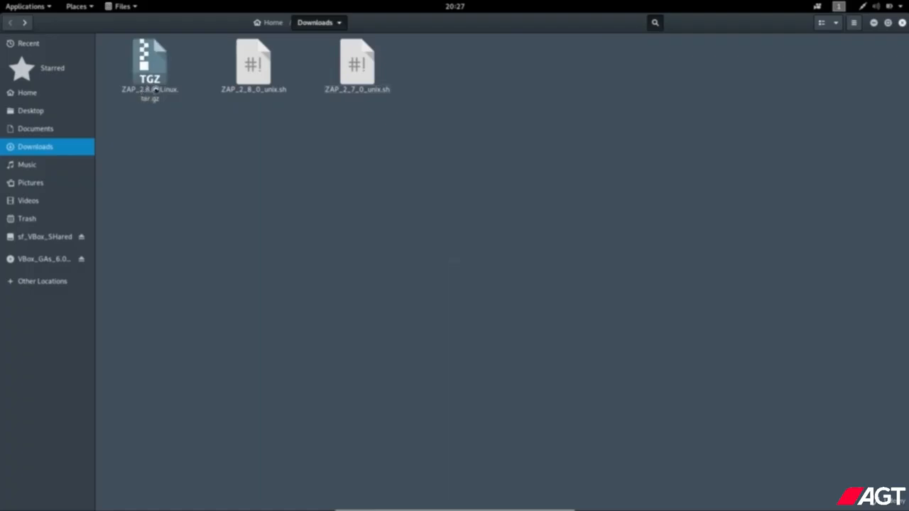
click(149, 86)
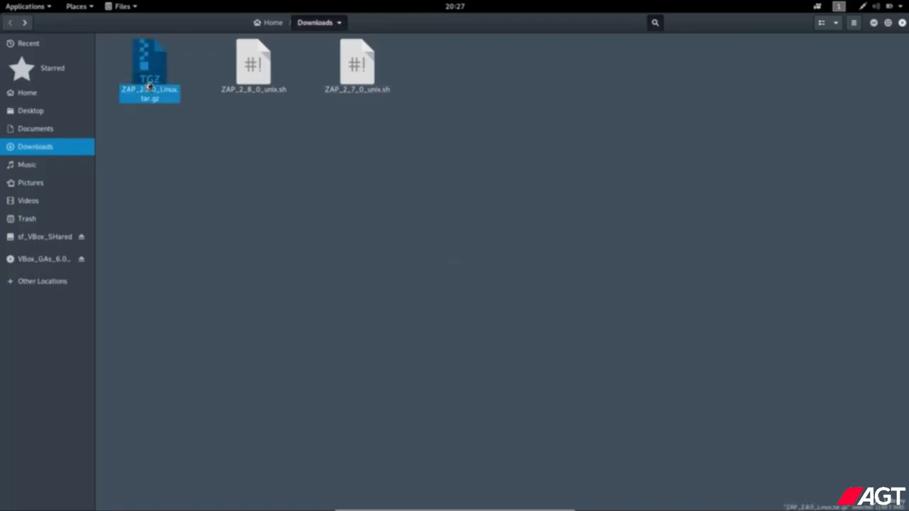
right_click(149, 87)
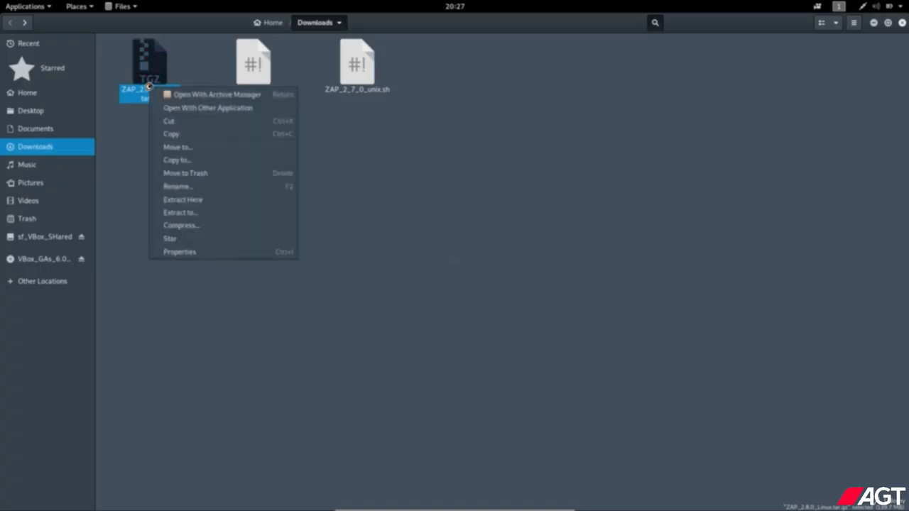
click(218, 97)
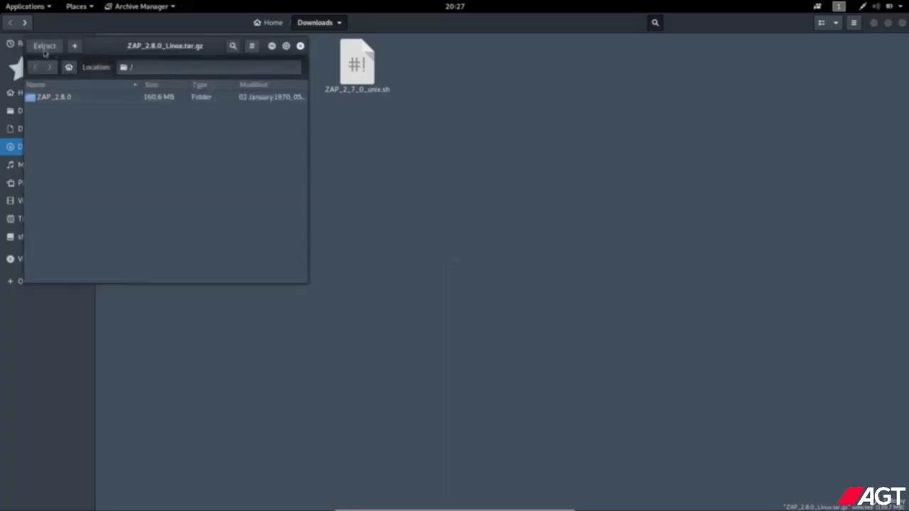
click(46, 52)
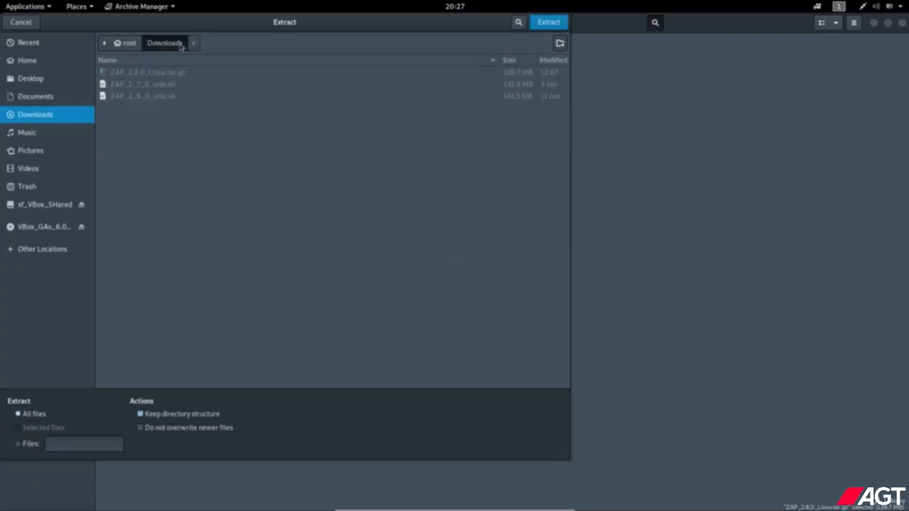
click(548, 24)
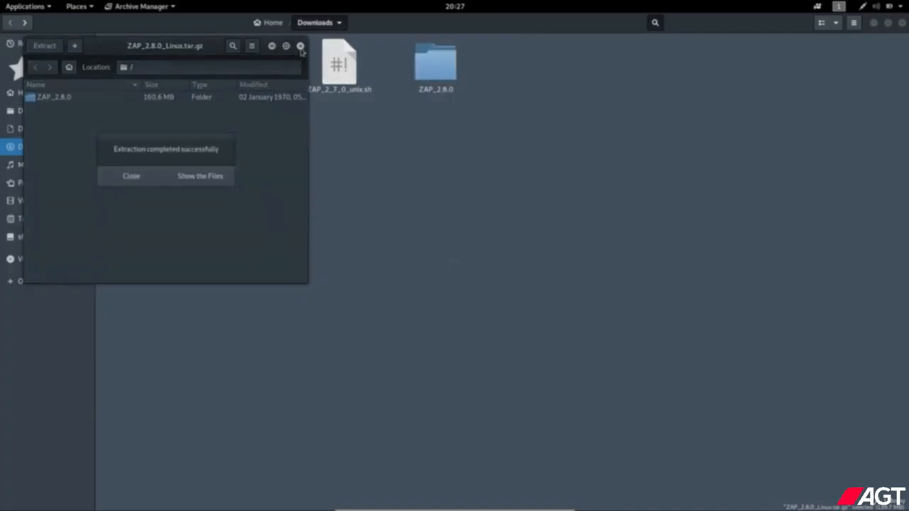
click(135, 176)
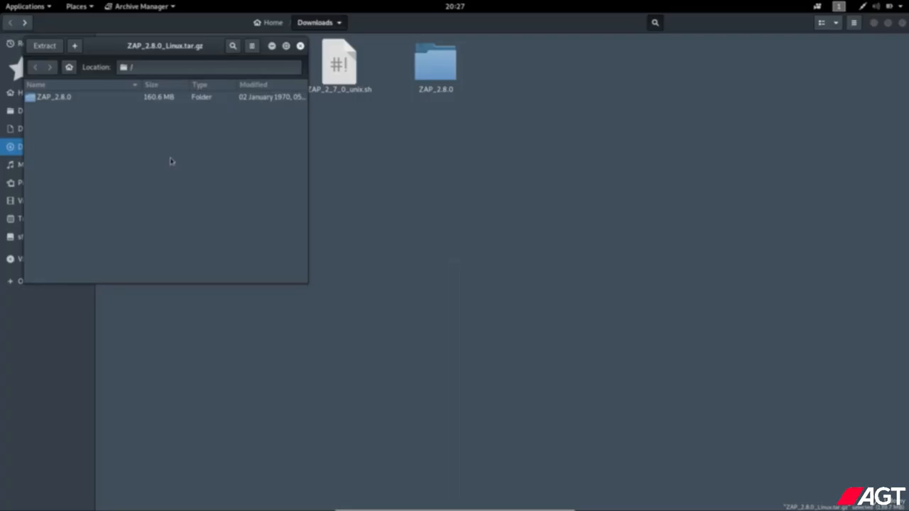
click(300, 45)
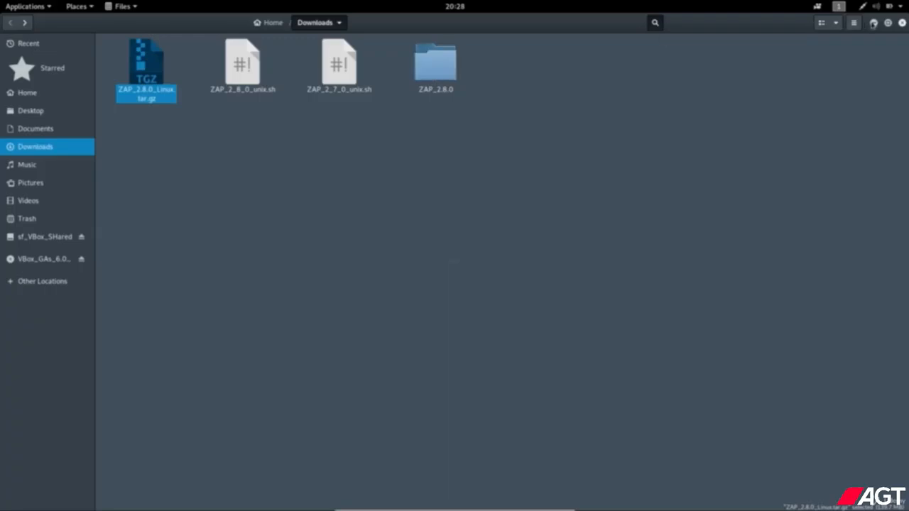
click(873, 23)
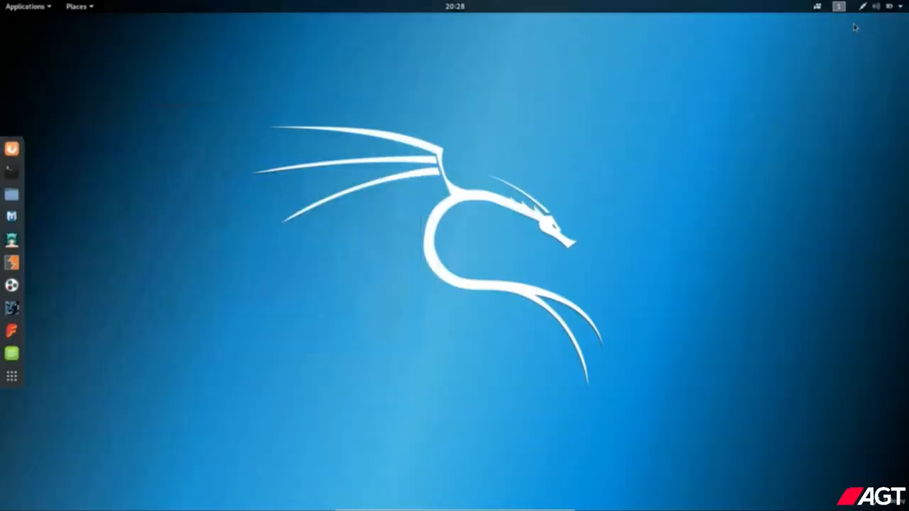
Open the usr/share folder of the computer's file system in a new file window.
click(90, 7)
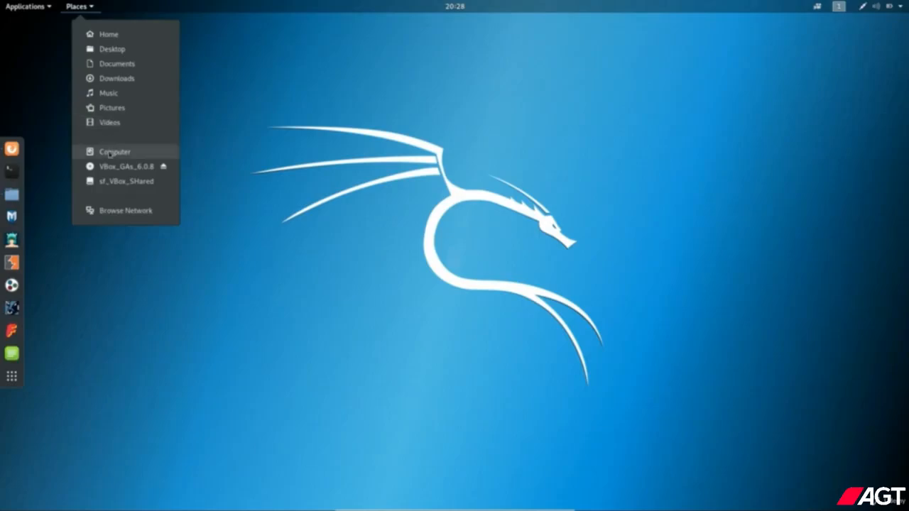
click(108, 151)
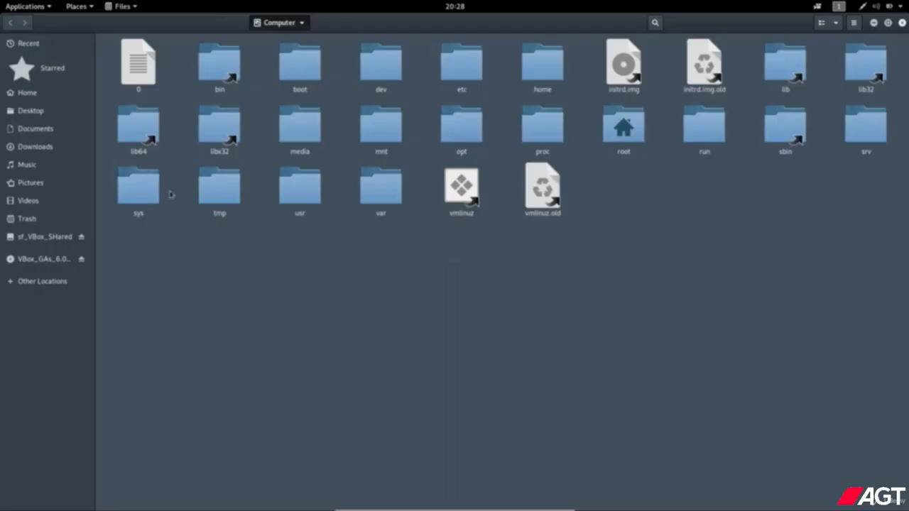
double_click(303, 196)
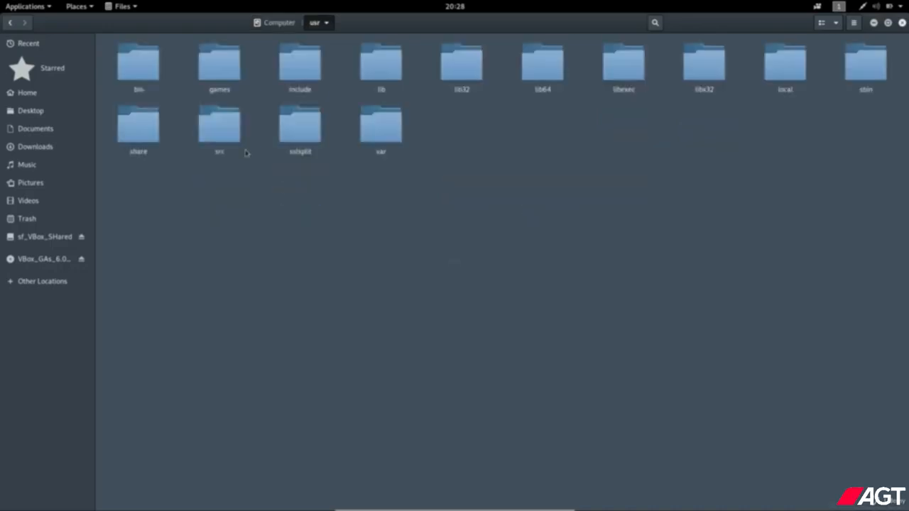
double_click(142, 140)
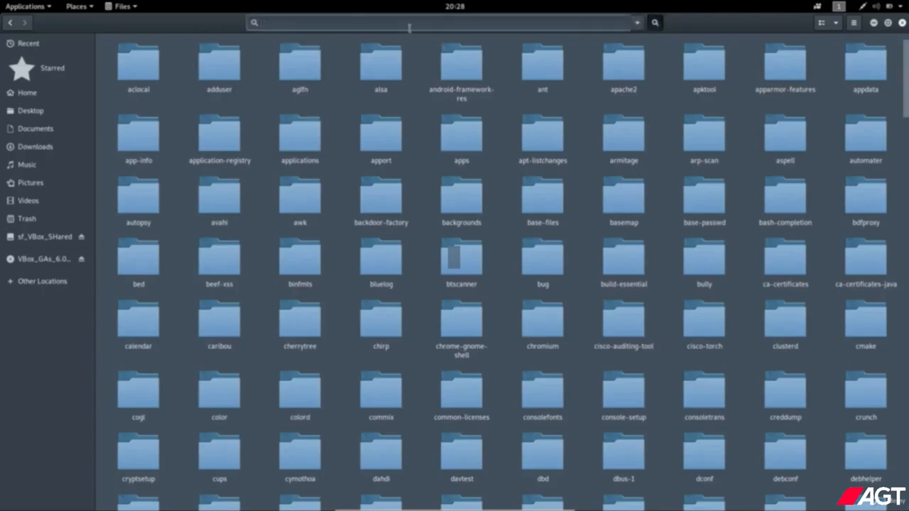
Search the share folder for "zaproxy" and open the zaproxy folder located directly in it.
text(za)
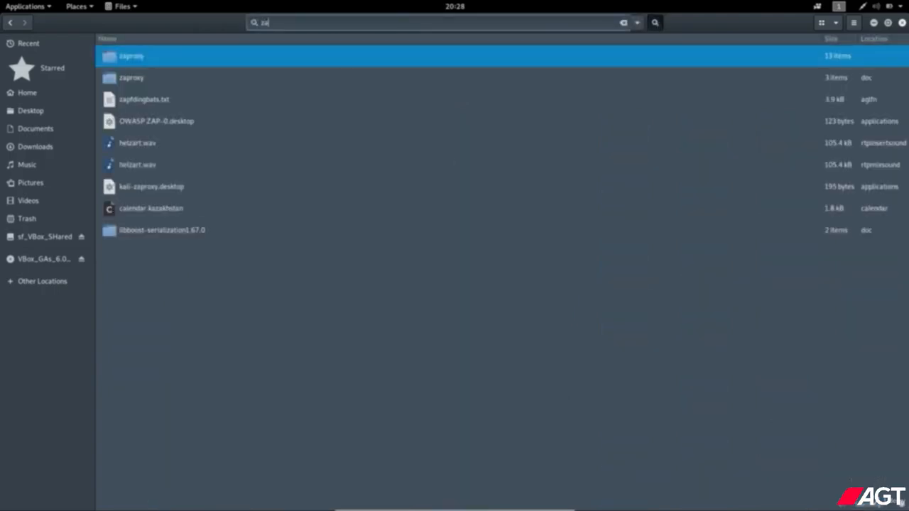
text(proxy)
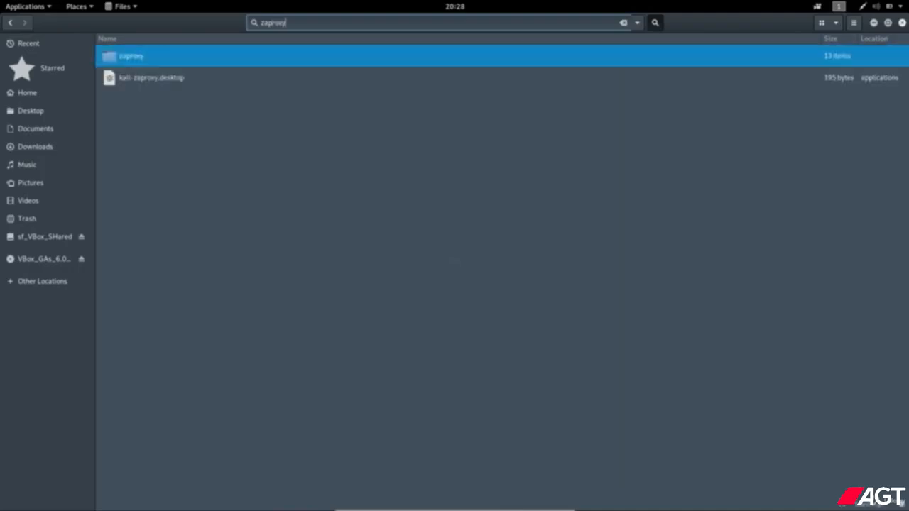
drag(289, 21, 261, 21)
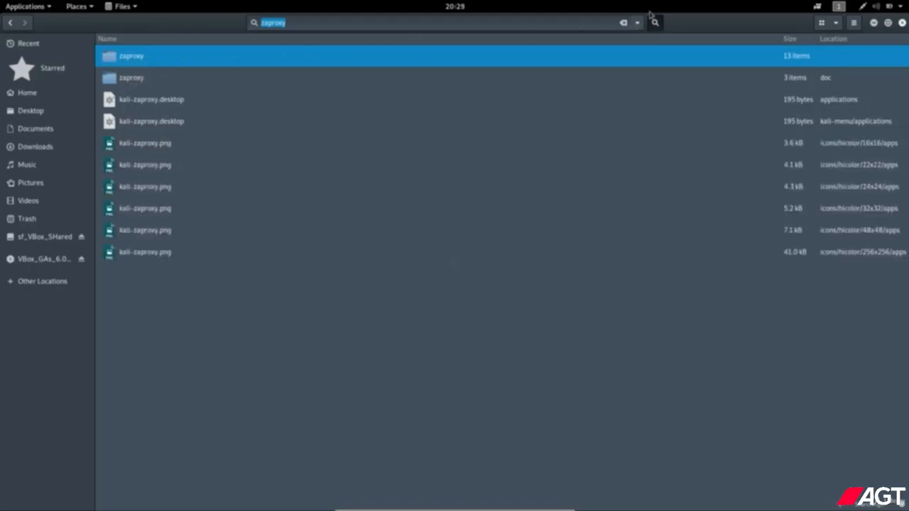
click(624, 23)
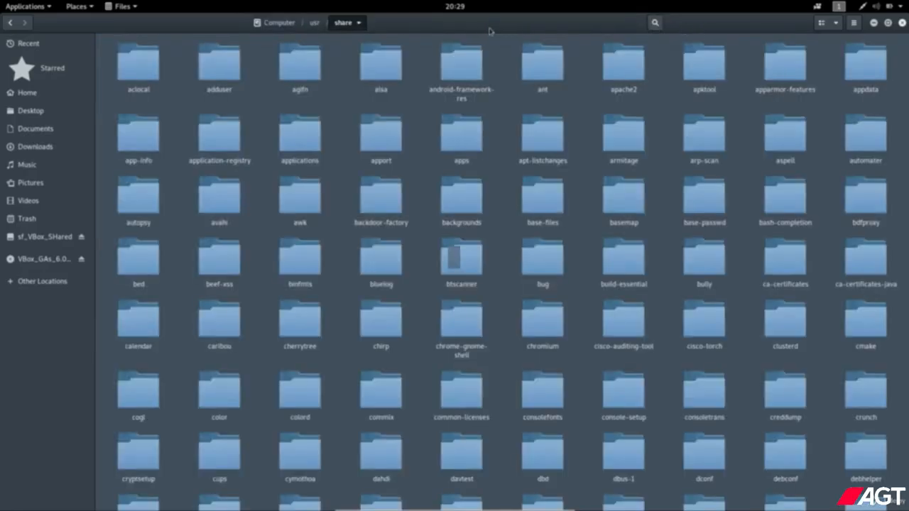
click(655, 23)
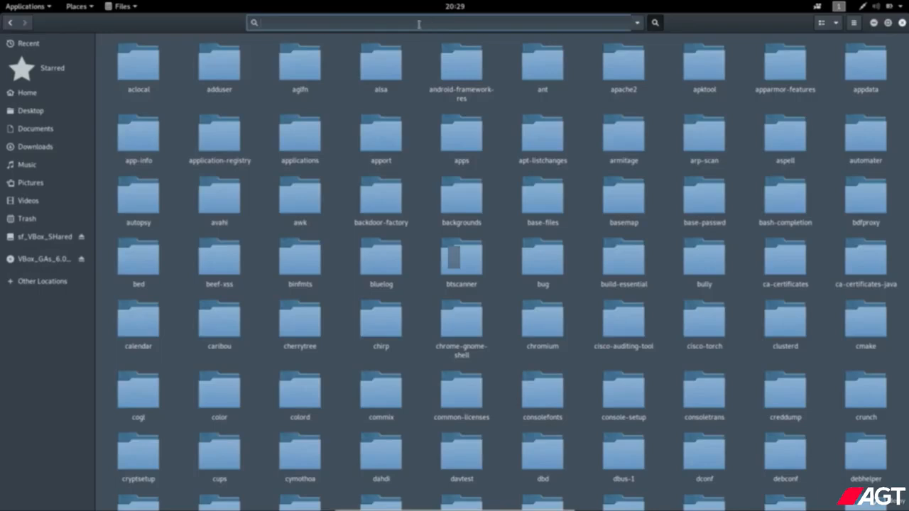
text(zaprox)
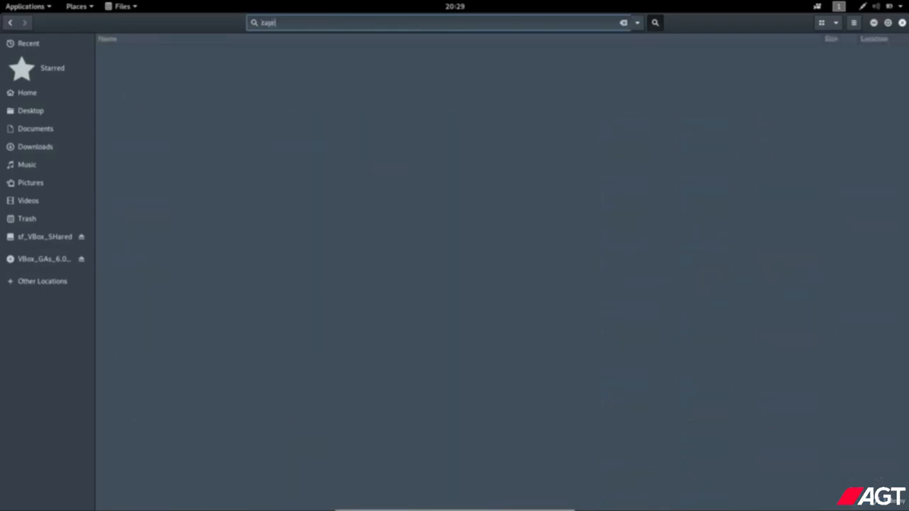
text(y)
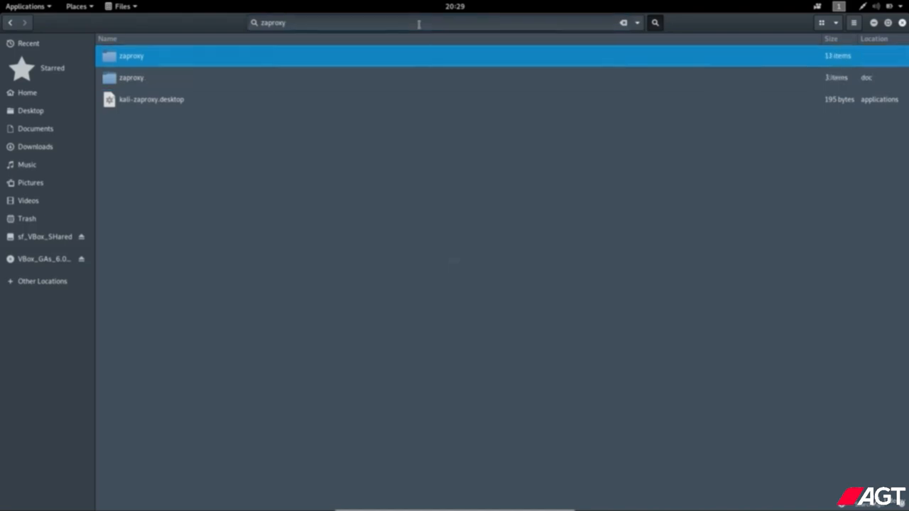
key(Return)
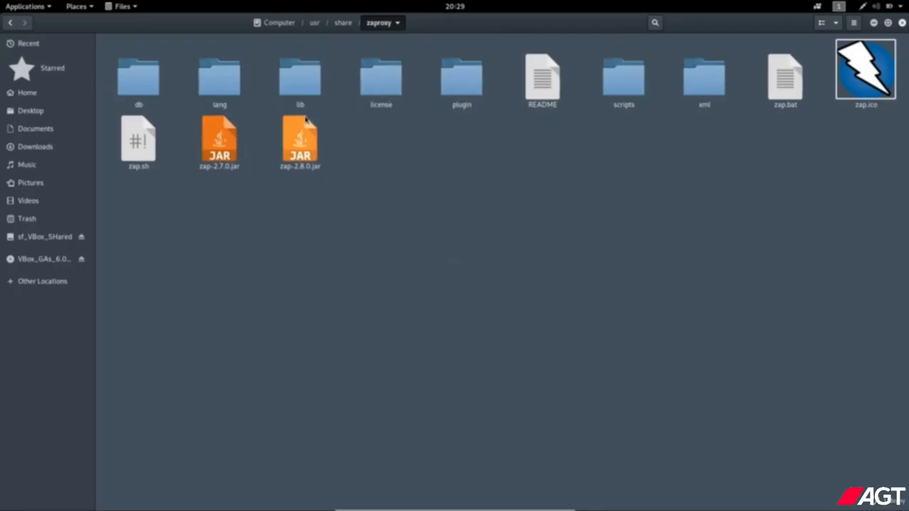
Copy all files and folders inside the extracted ZAP_2.8.0 folder in Downloads.
click(874, 23)
click(11, 194)
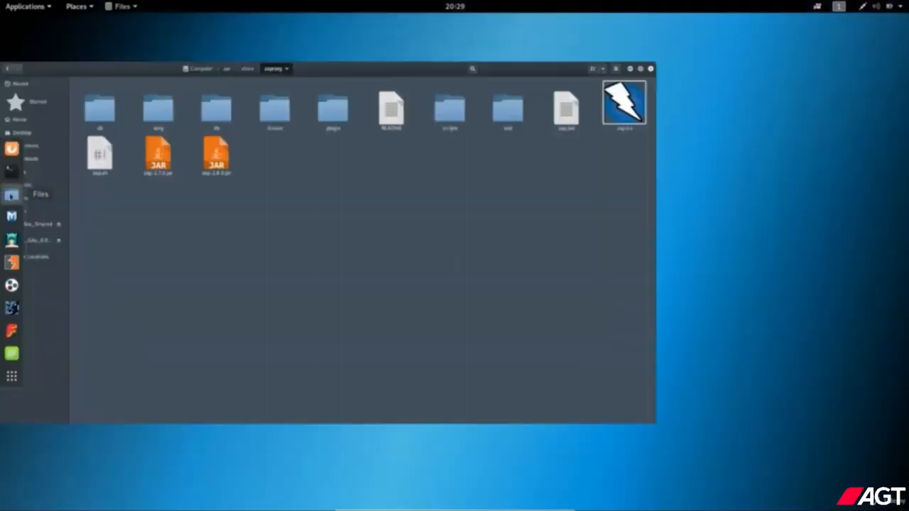
click(11, 196)
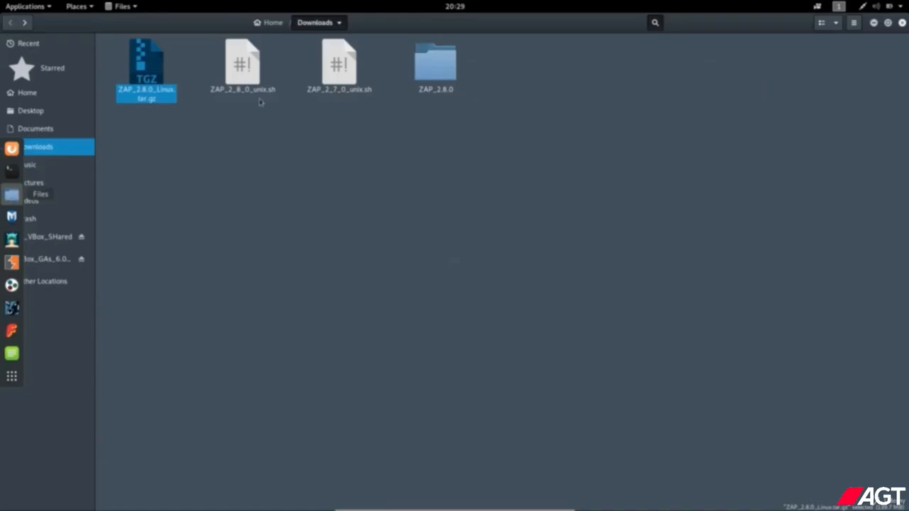
double_click(438, 79)
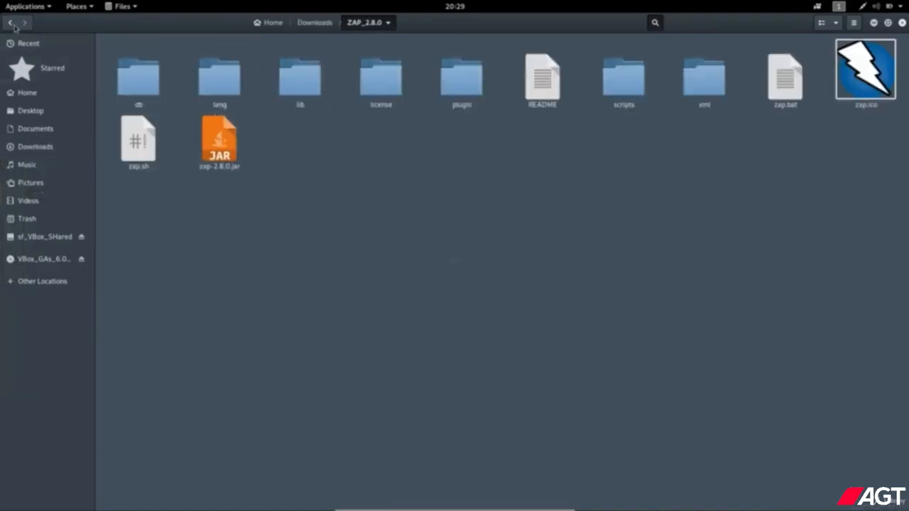
click(11, 24)
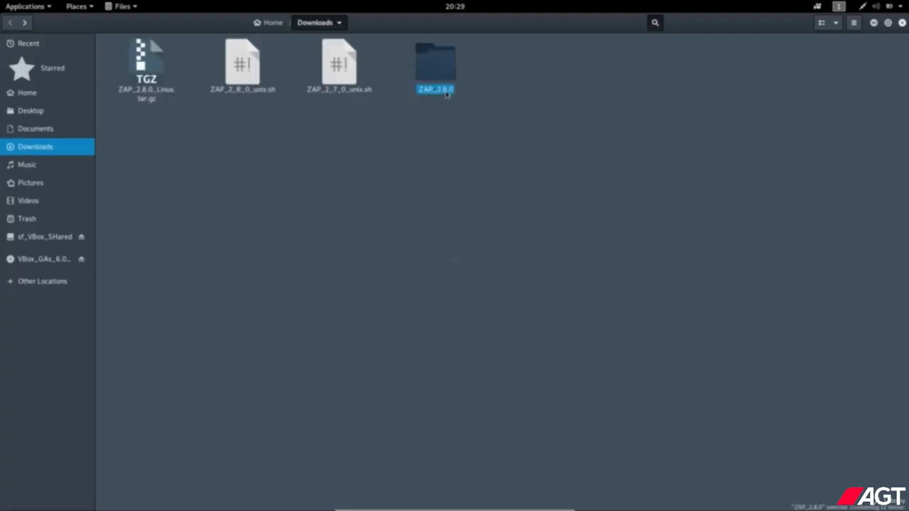
double_click(447, 93)
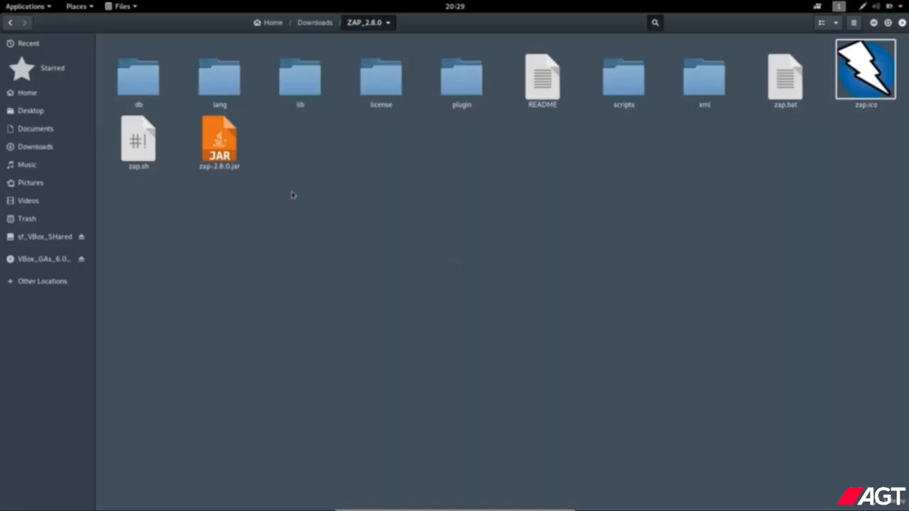
key(ctrl+a)
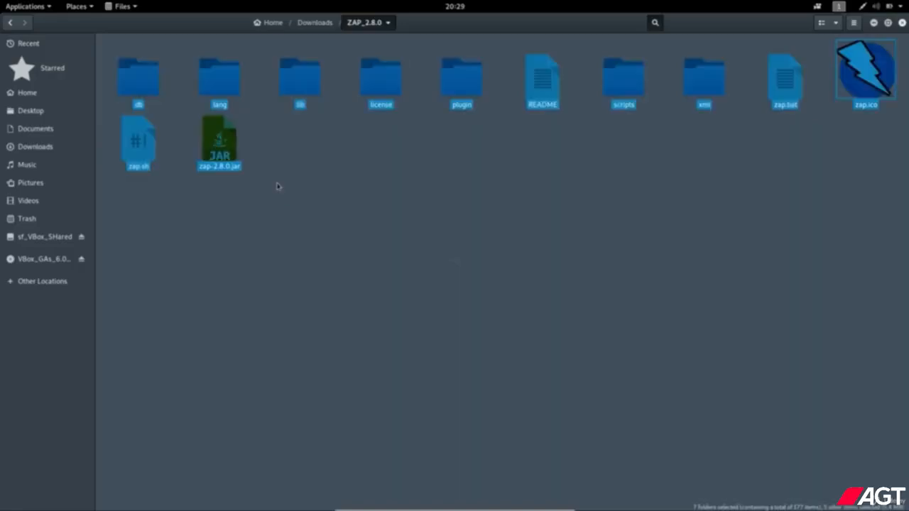
right_click(228, 145)
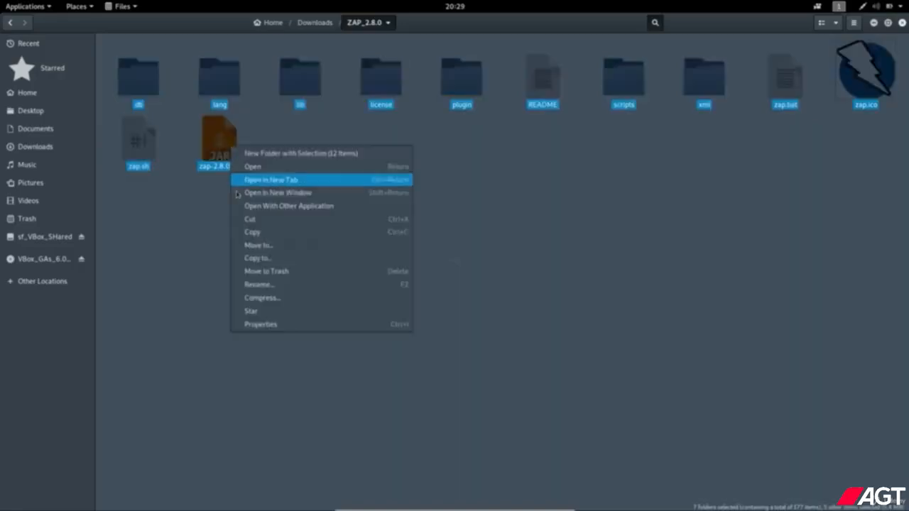
click(255, 233)
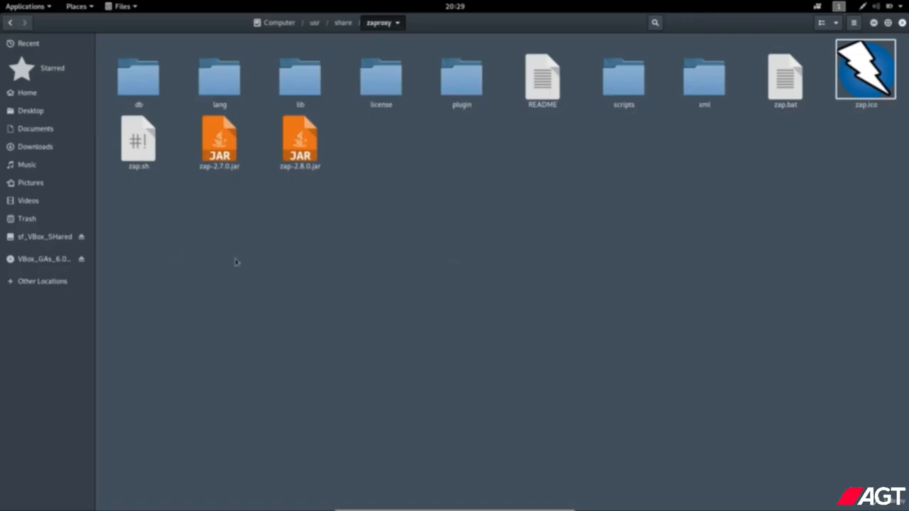
Paste the copied files into /usr/share/zaproxy, merging all existing folders and replacing all conflicting files.
key(ctrl+a)
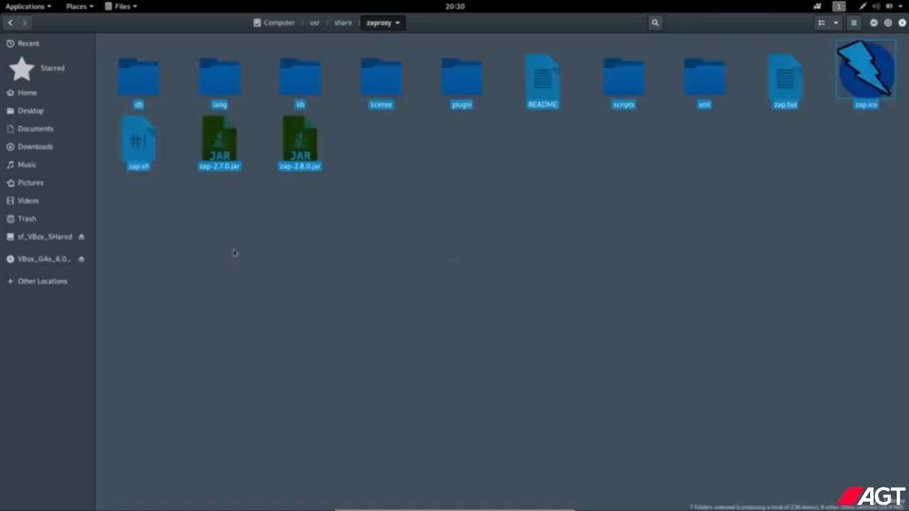
right_click(235, 253)
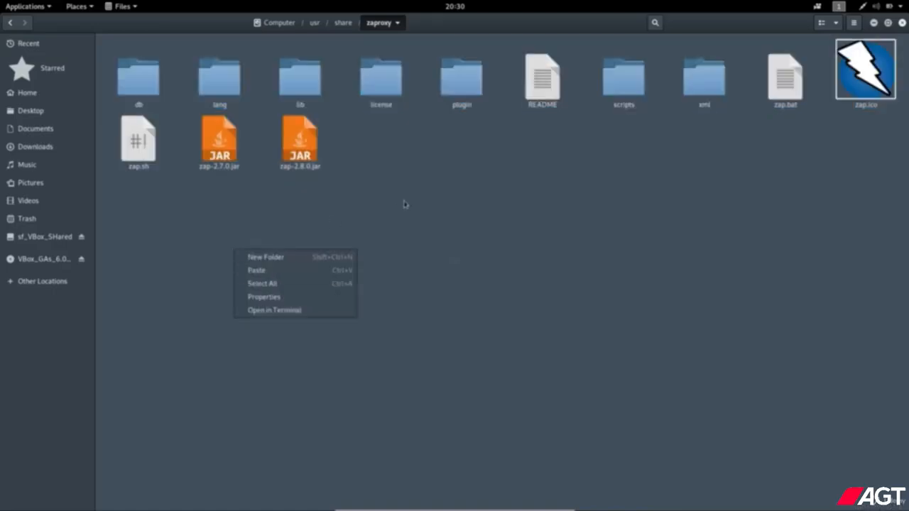
click(341, 202)
key(ctrl+a)
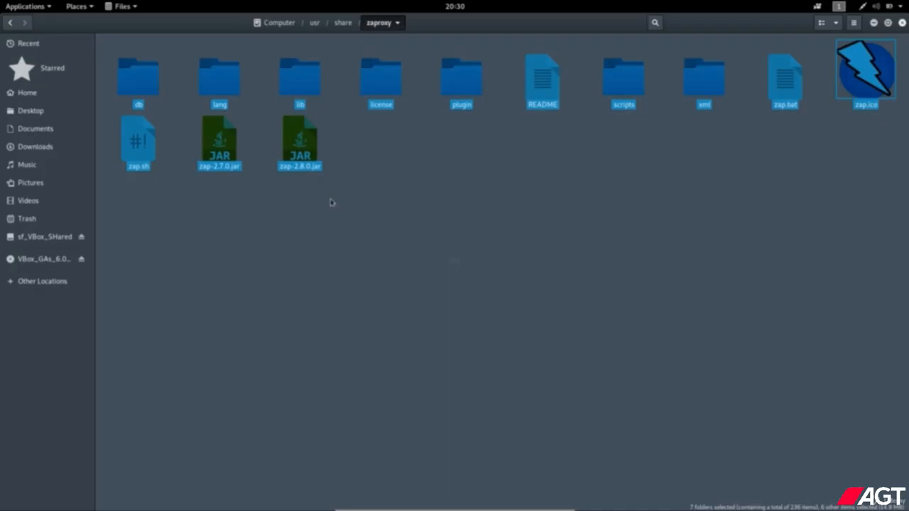
key(ctrl+v)
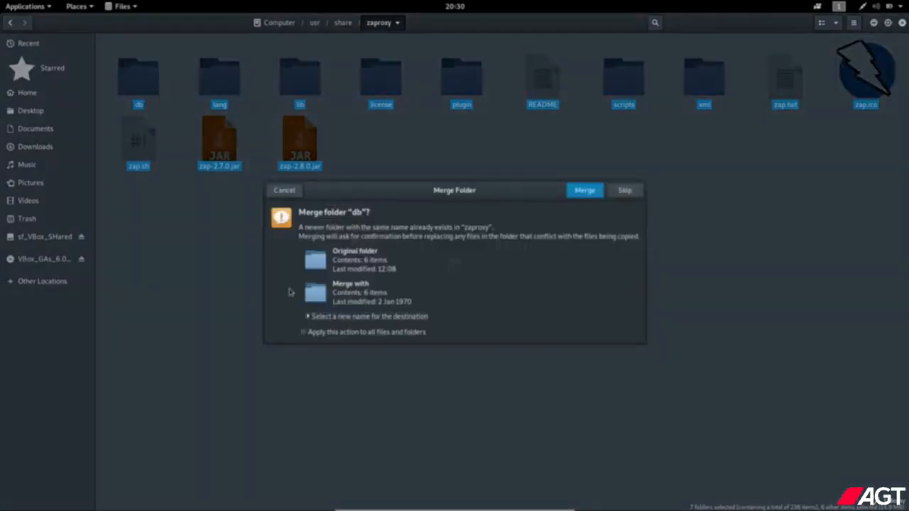
click(304, 332)
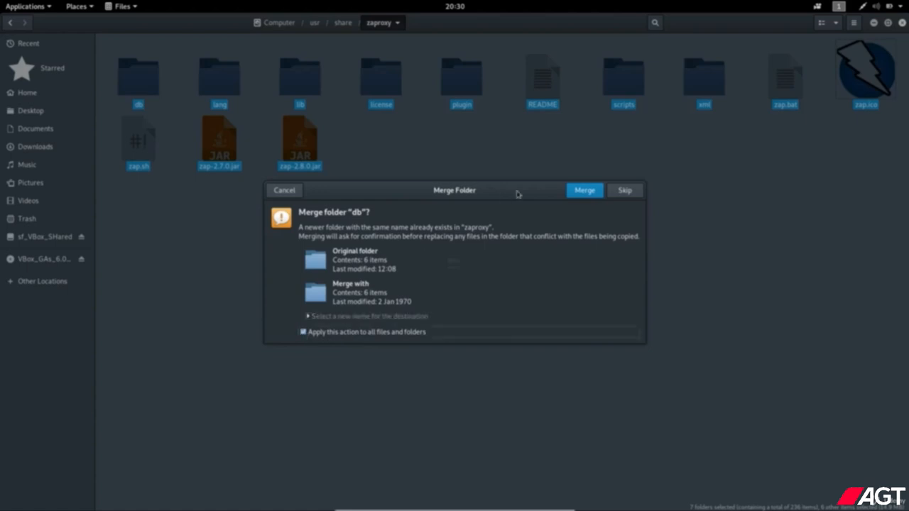
click(584, 192)
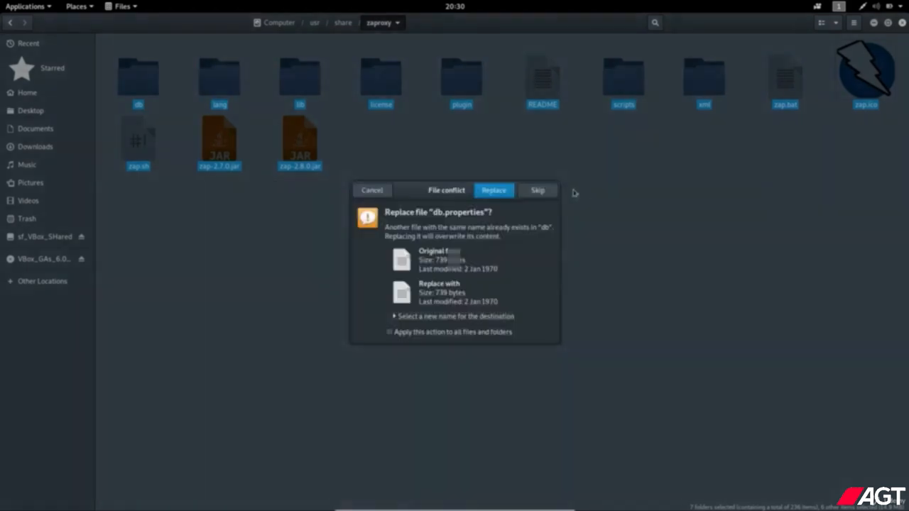
click(390, 333)
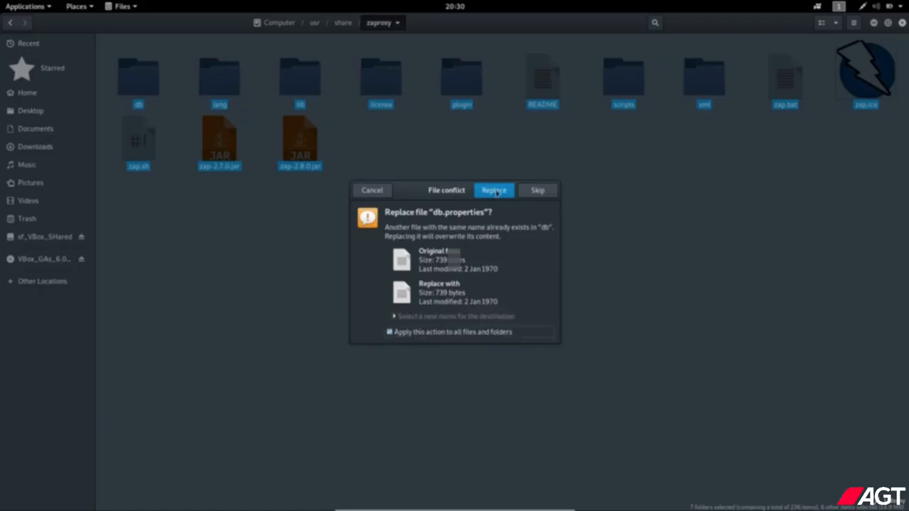
click(495, 191)
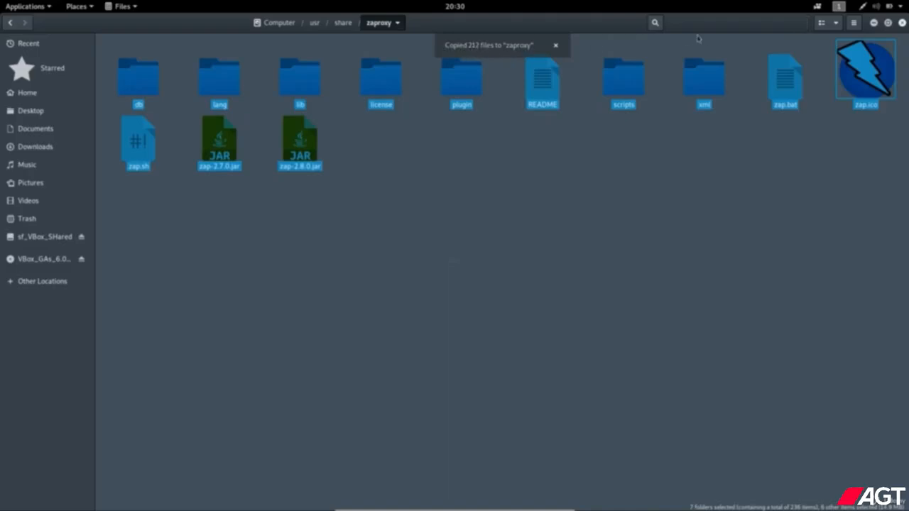
Minimize the file window and launch owasp-zap from the Web Application Analysis category.
click(875, 23)
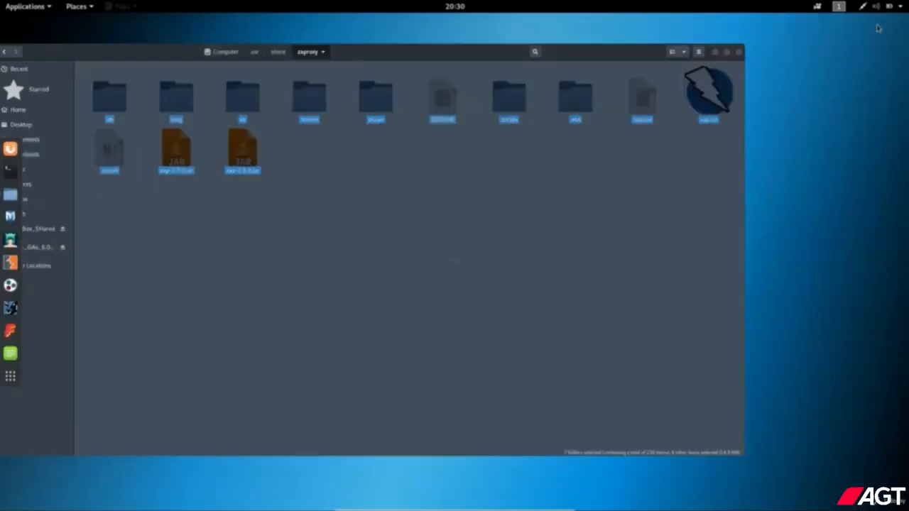
click(86, 7)
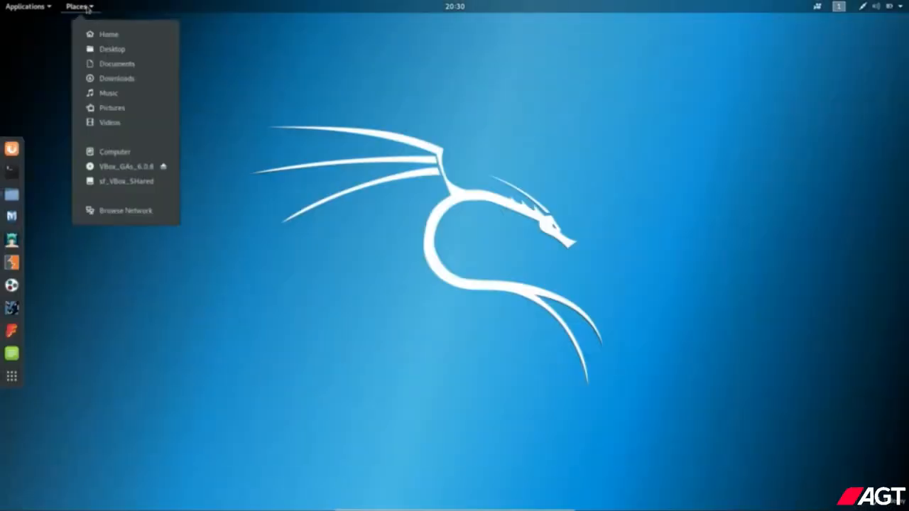
click(42, 11)
click(43, 11)
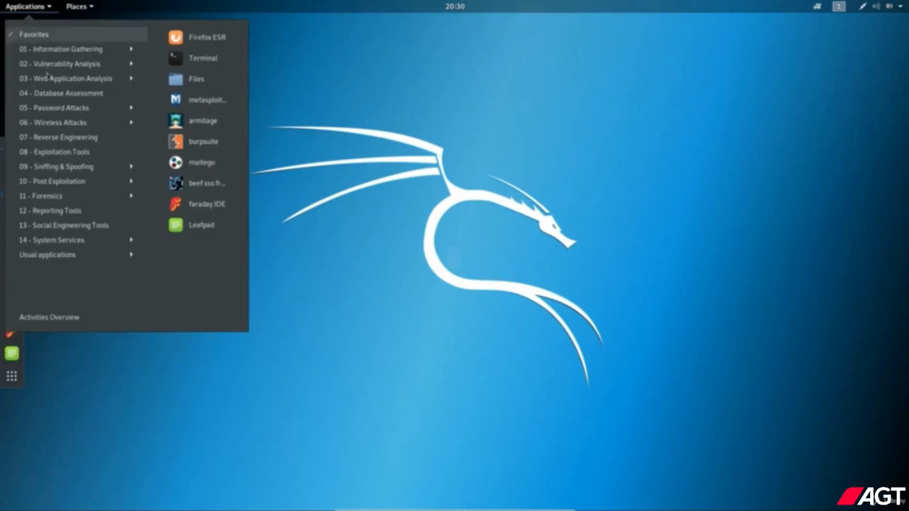
mouse_move(45, 83)
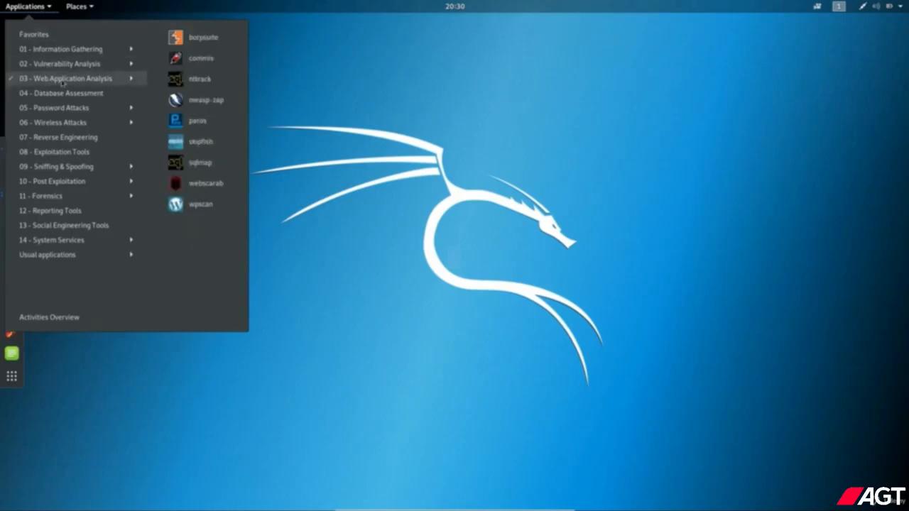
click(221, 102)
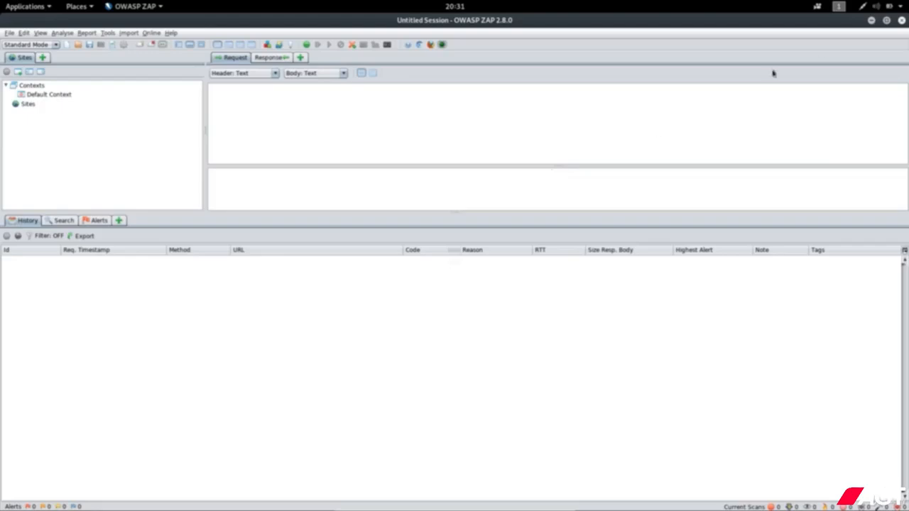
Close OWASP ZAP, relaunch it from a new terminal with the command zaproxy, and minimize the terminal window.
click(901, 21)
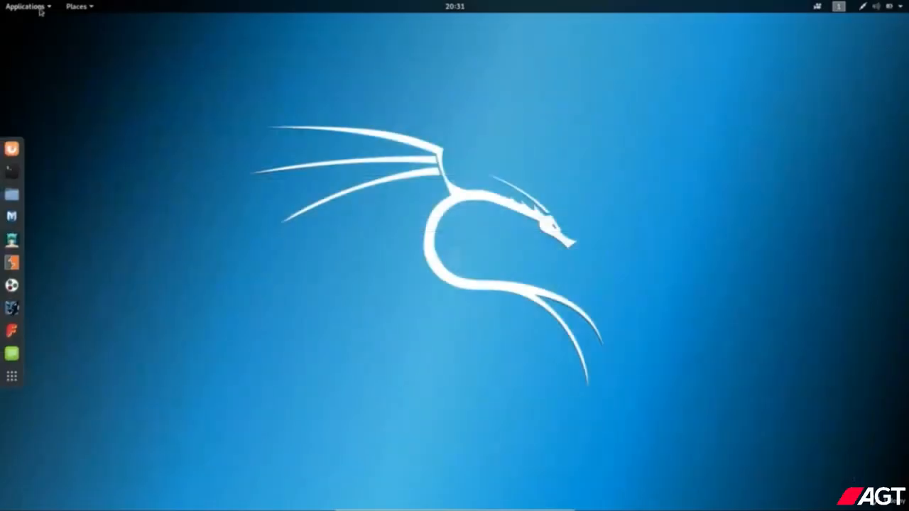
click(40, 10)
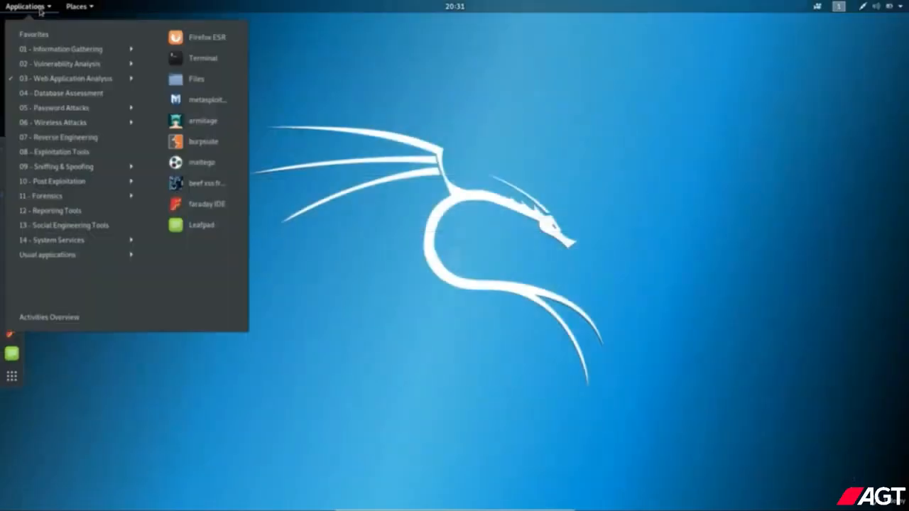
mouse_move(53, 82)
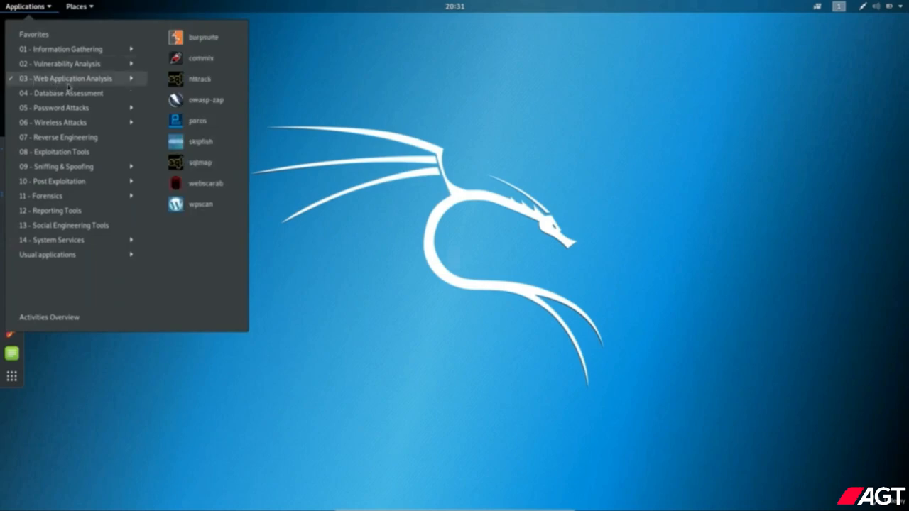
click(300, 109)
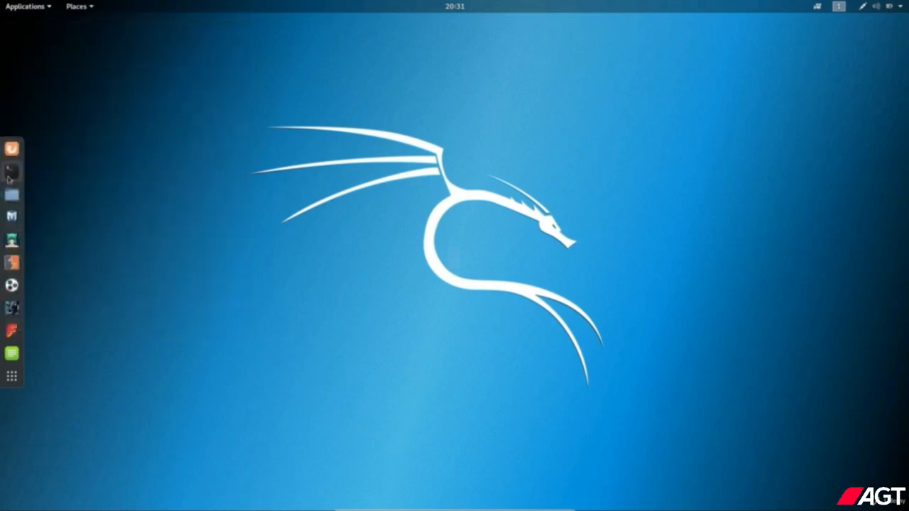
click(12, 171)
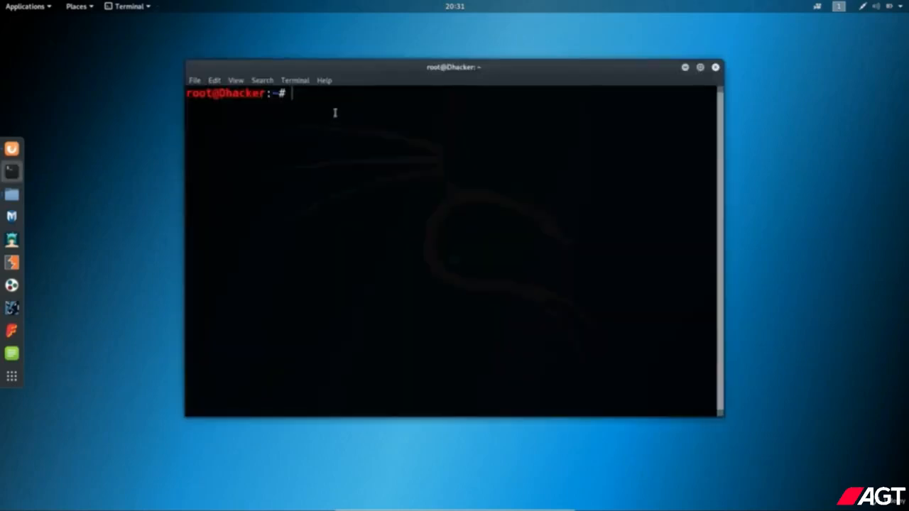
text(zaproxy)
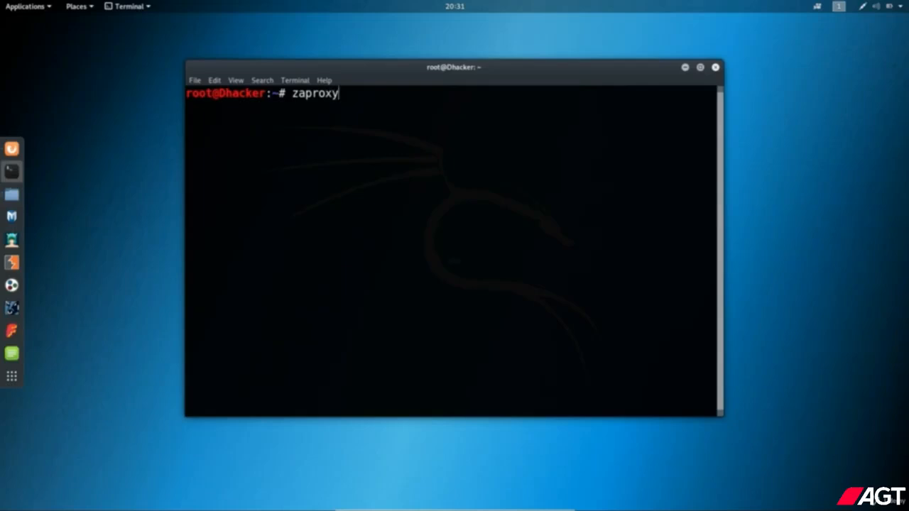
key(Return)
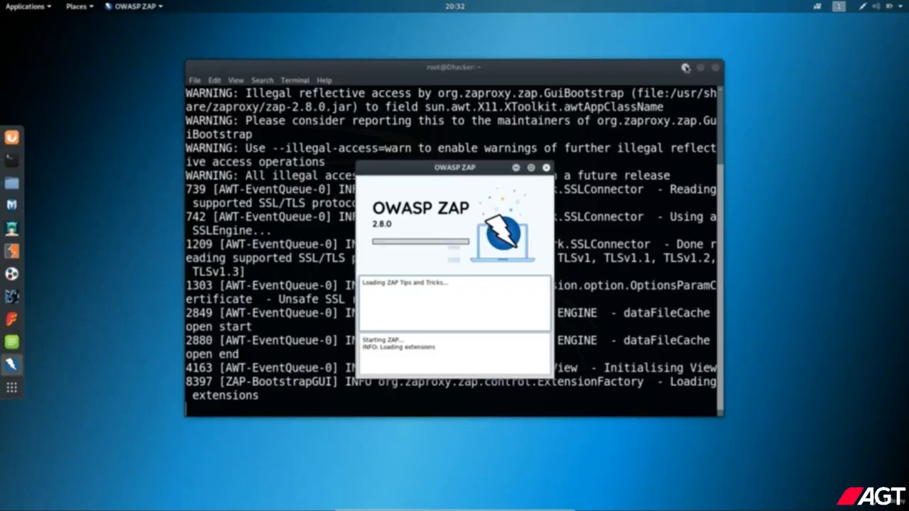
click(686, 69)
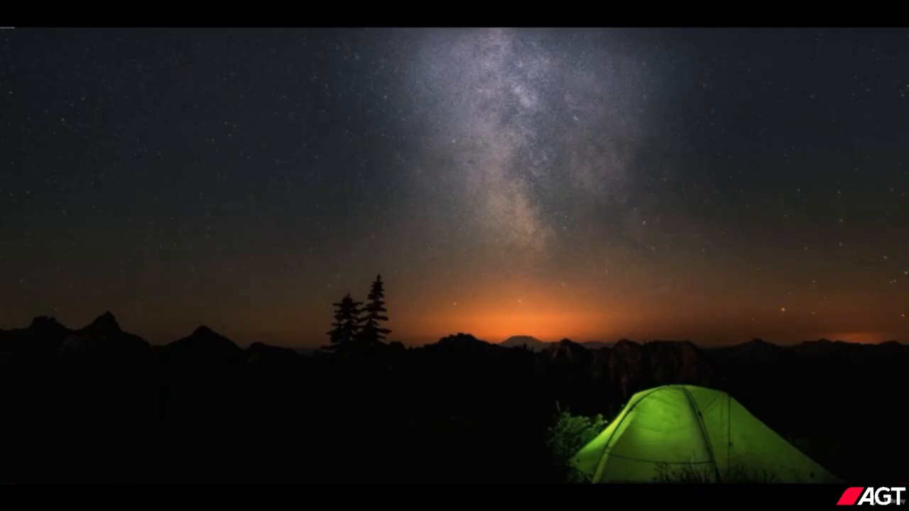
click(128, 492)
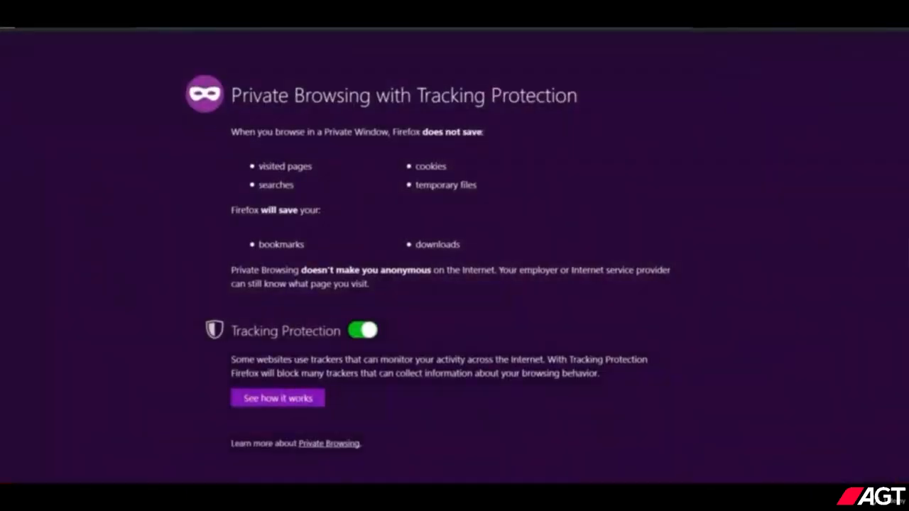
text(za)
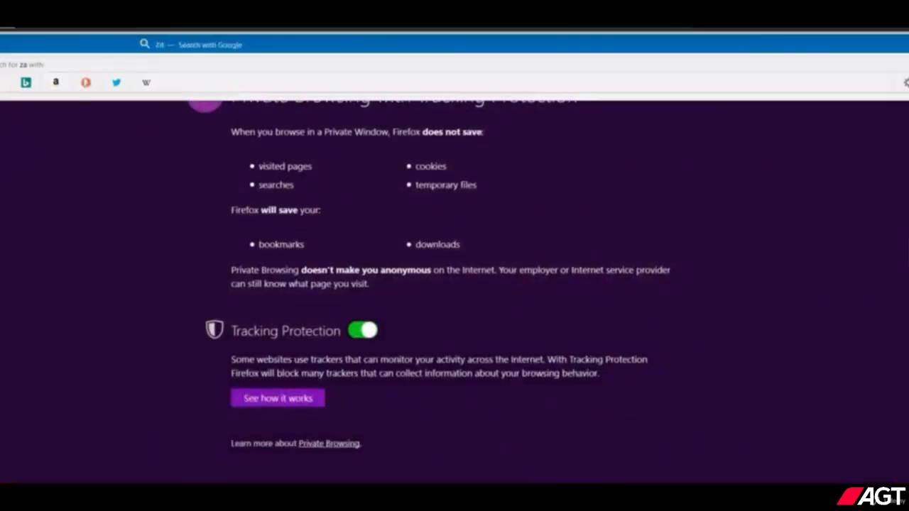
text(prox)
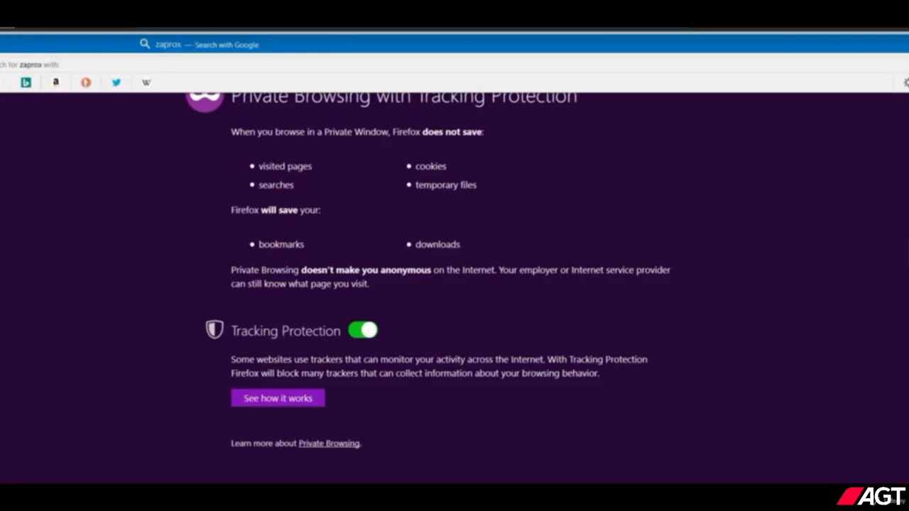
text(y org)
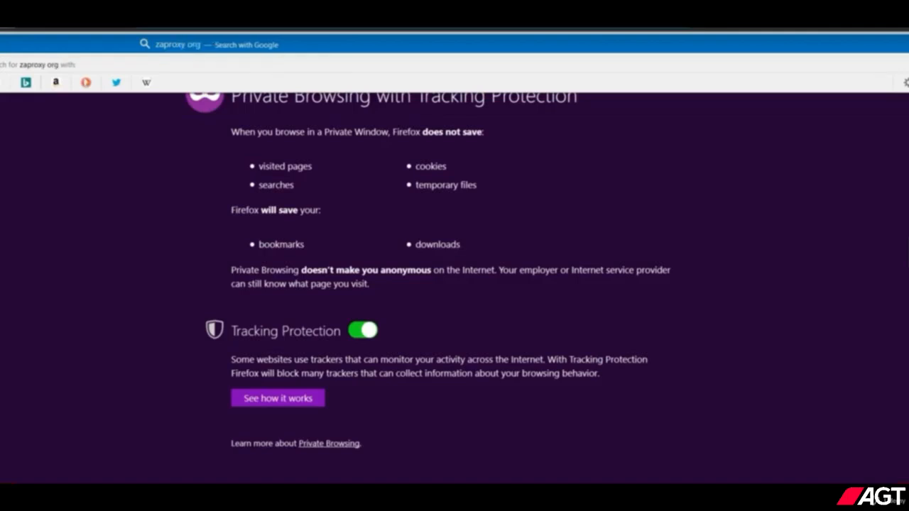
key(Return)
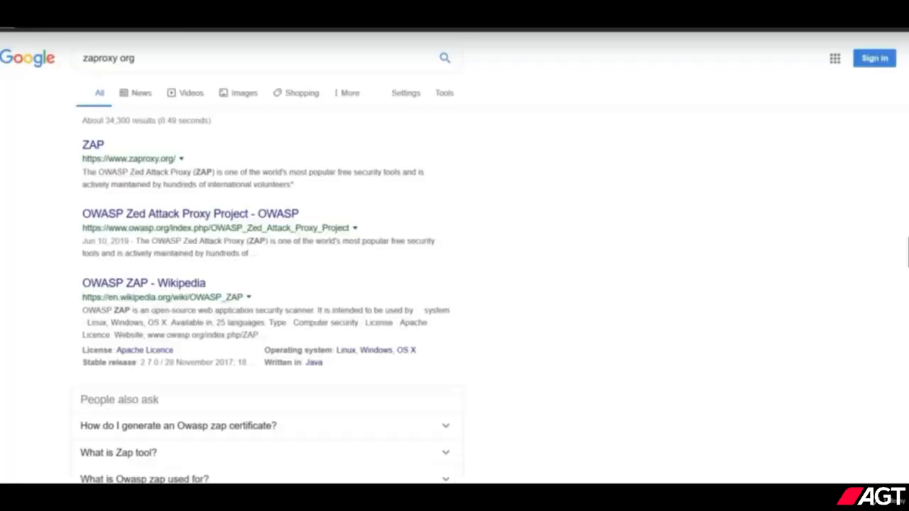
click(91, 147)
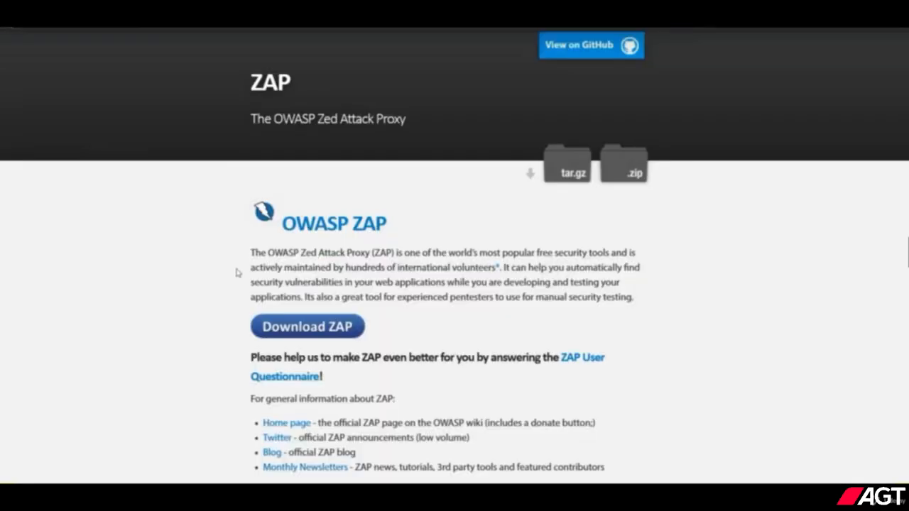
Open the ZAP download page and go to the ZAP 2.8.0 Standard installers.
click(303, 328)
scroll(138, 321, down, 5)
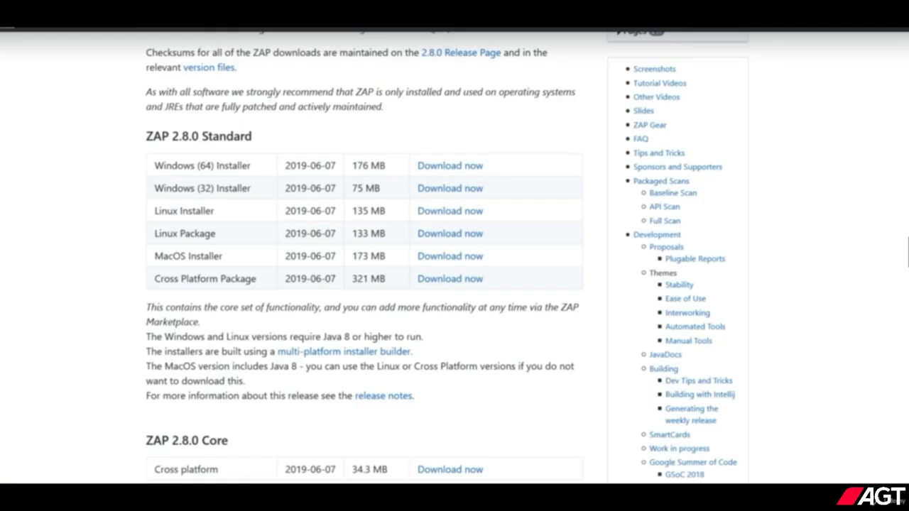
Run dxdiag through the Windows Run dialog, check the operating system's bit version, and close the diagnostic tool.
click(47, 498)
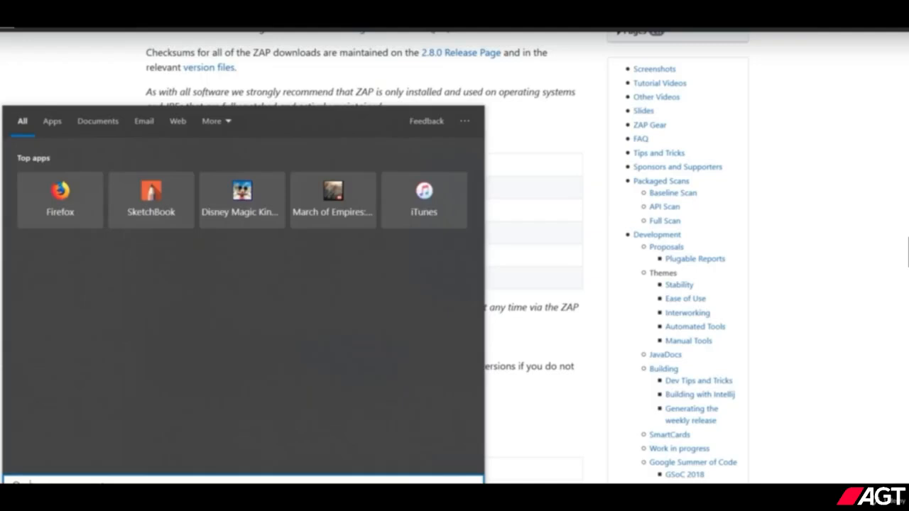
text(run)
key(Return)
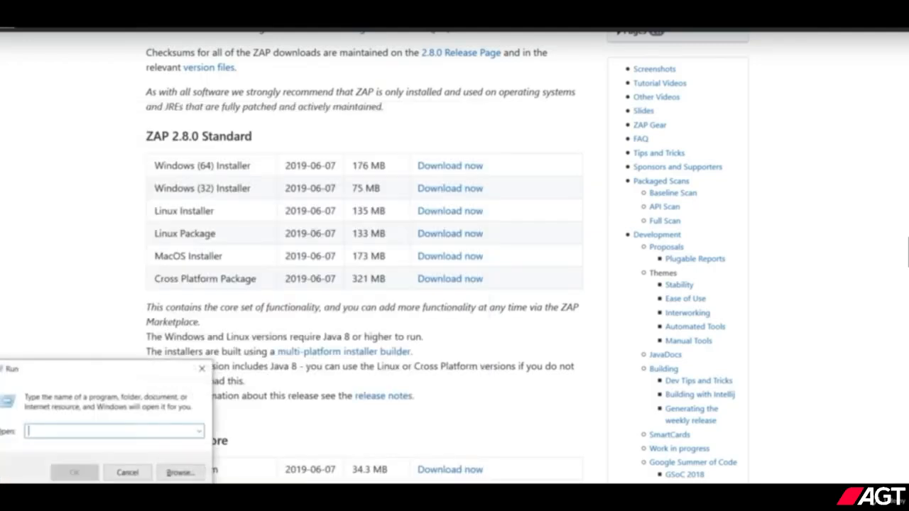
drag(83, 367, 394, 138)
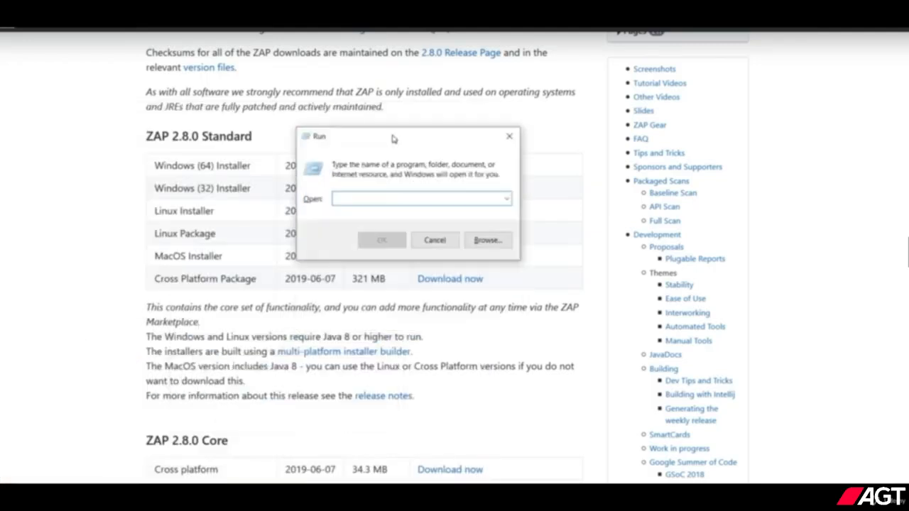
text(dxdiag)
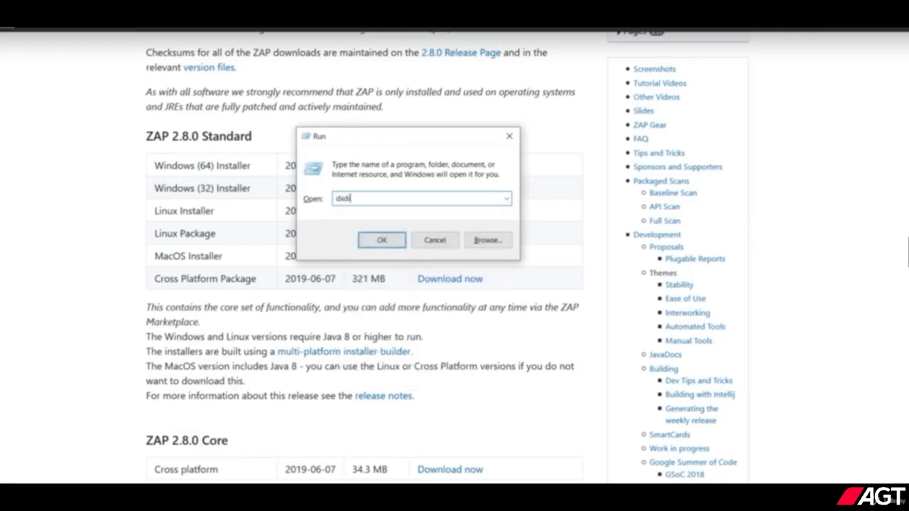
click(381, 239)
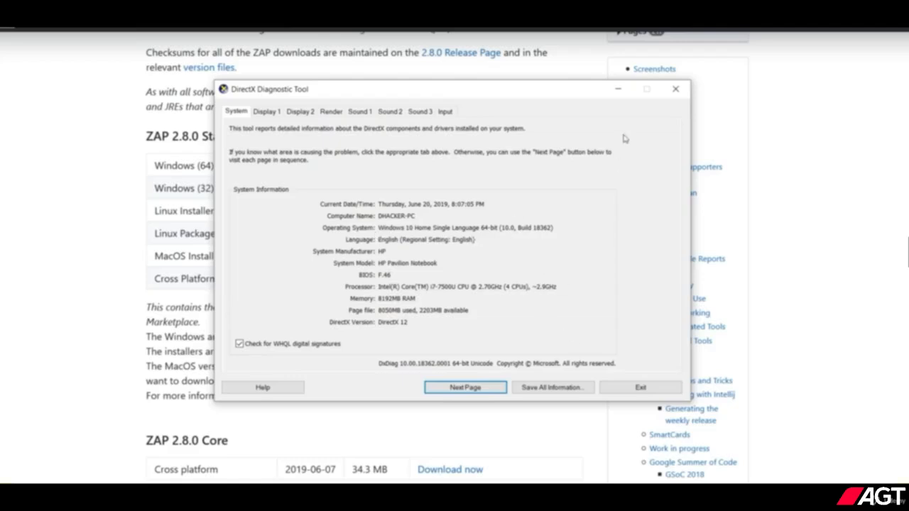
click(675, 91)
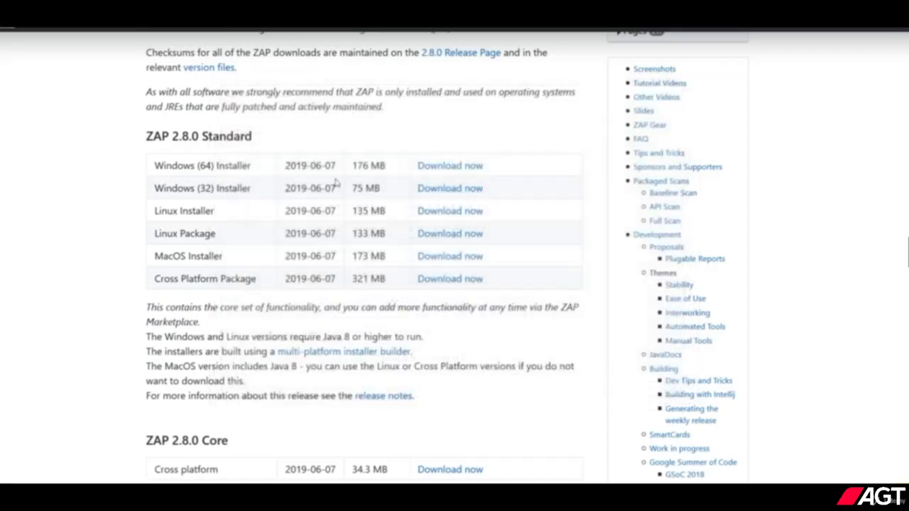
Download the Windows (64) Installer of ZAP 2.8.0 Standard and run the saved file.
click(456, 167)
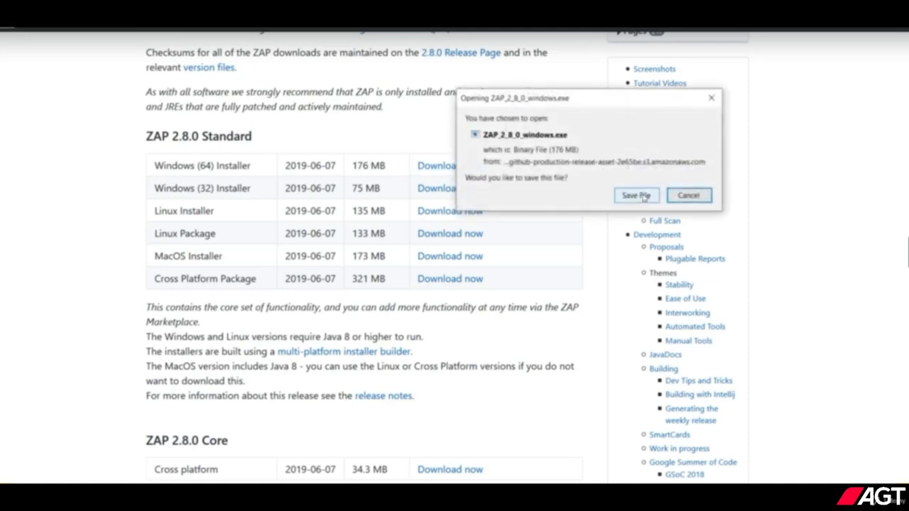
click(639, 197)
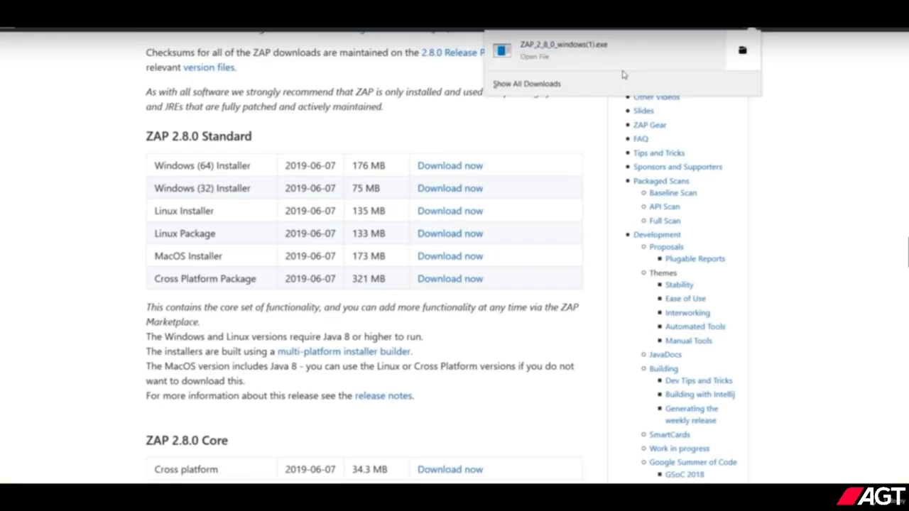
click(584, 59)
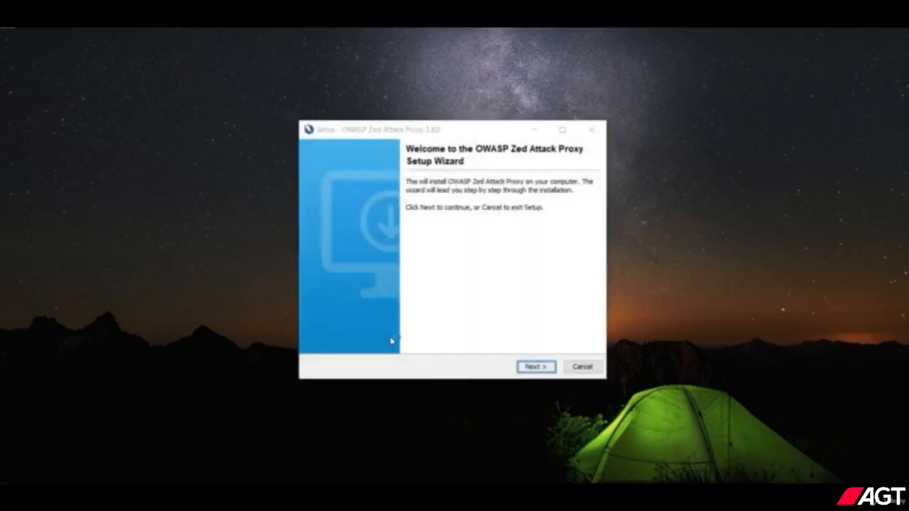
Install OWASP Zed Attack Proxy 2.8.0, accepting the license agreement and using the standard installation, and finish the setup wizard.
click(540, 368)
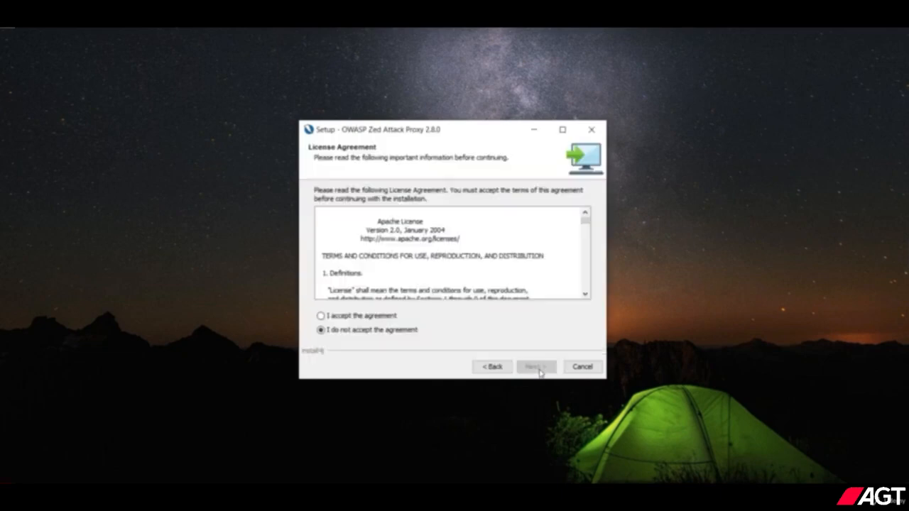
click(322, 317)
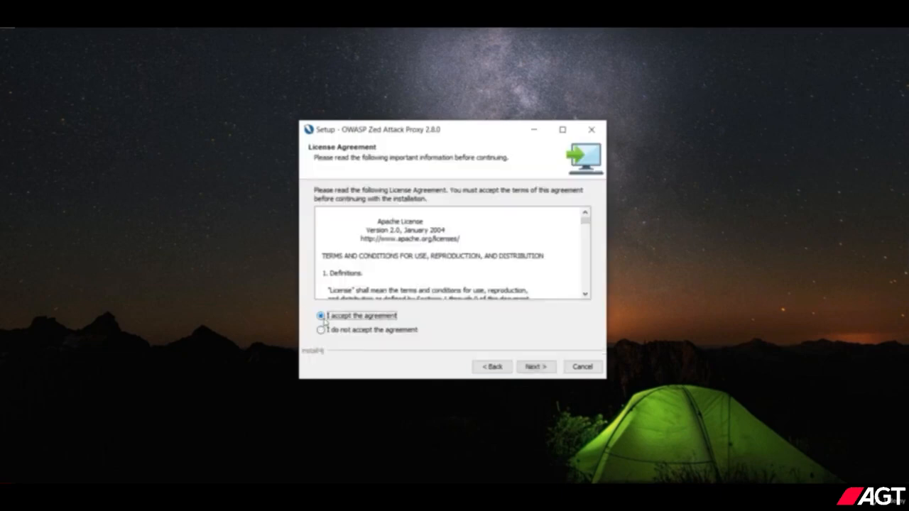
click(536, 368)
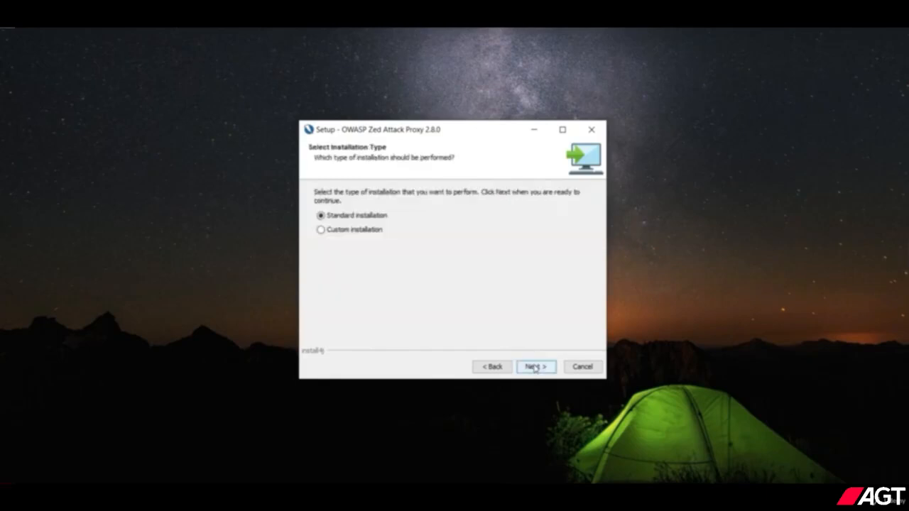
click(535, 367)
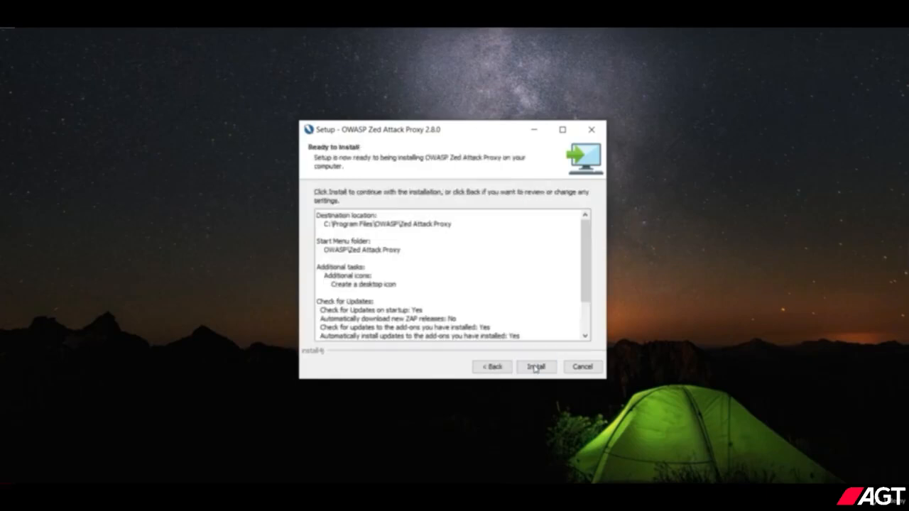
click(535, 367)
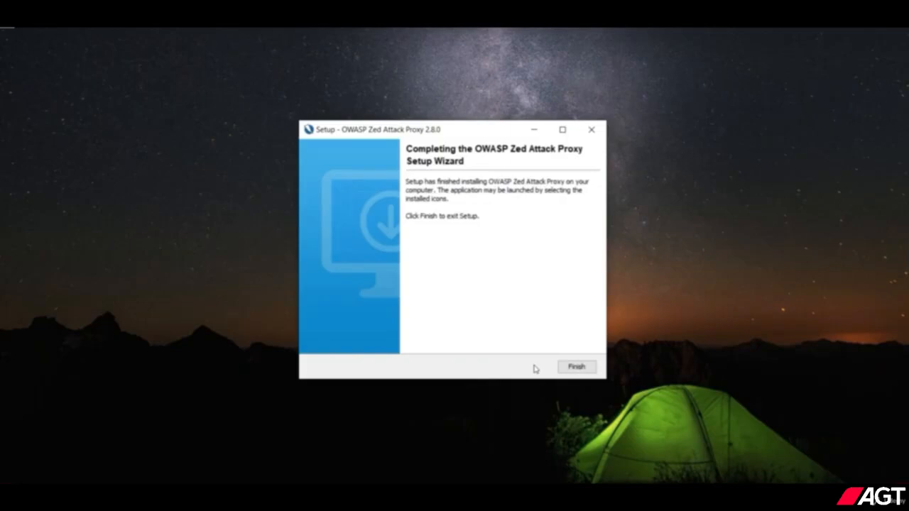
click(576, 367)
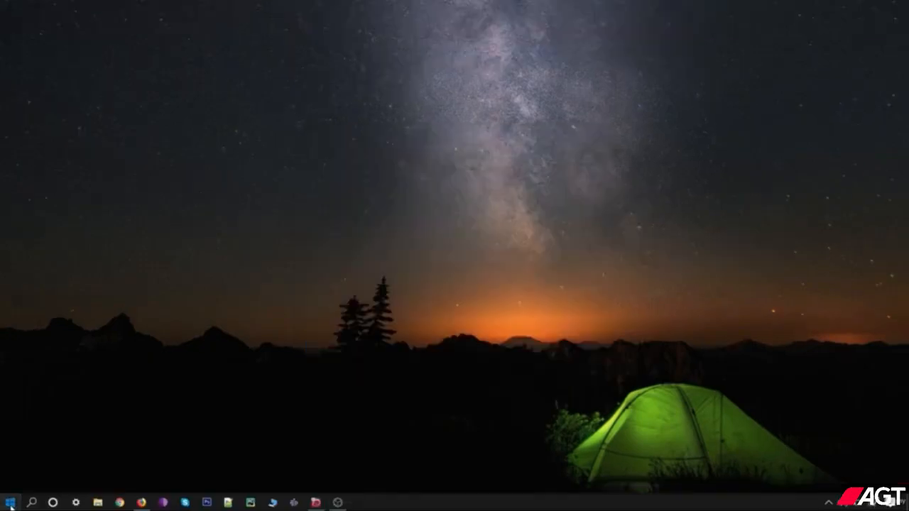
Launch ZAP 2.8.0 from the OWASP folder among the installed Windows programs.
click(10, 503)
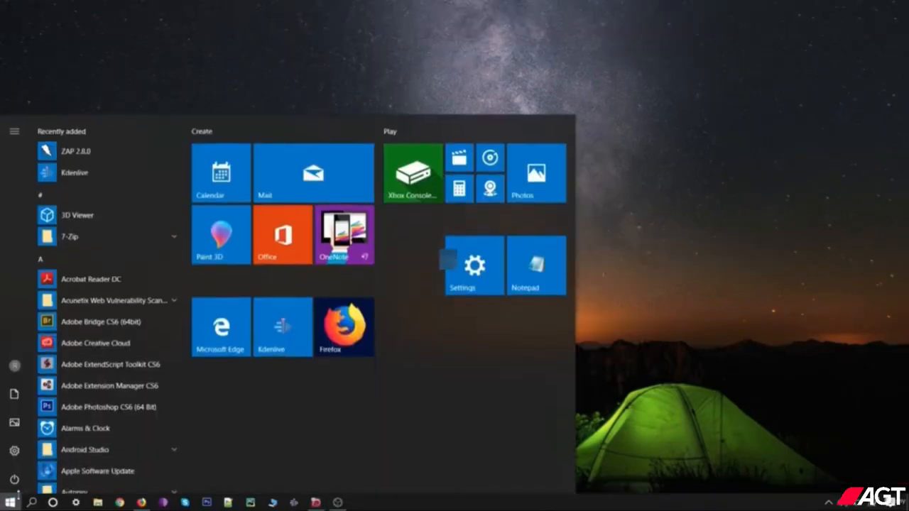
scroll(100, 256, down, 10)
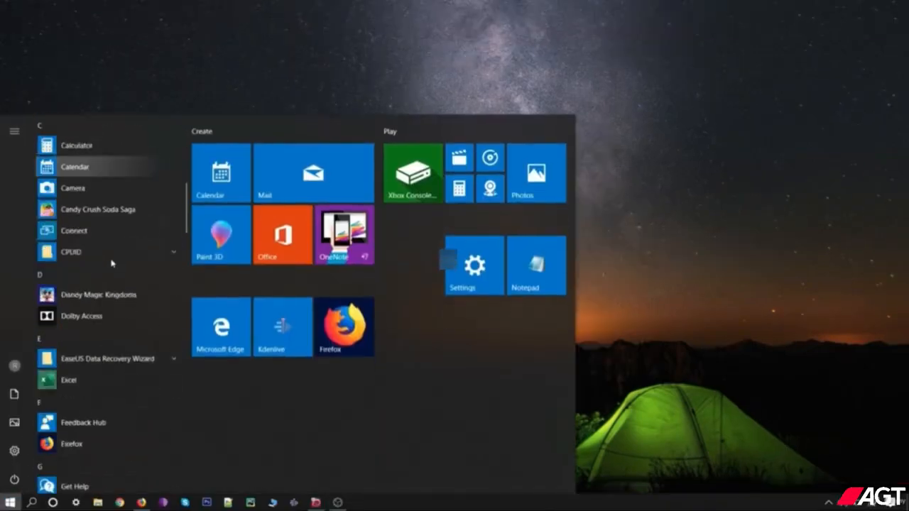
scroll(106, 267, down, 3)
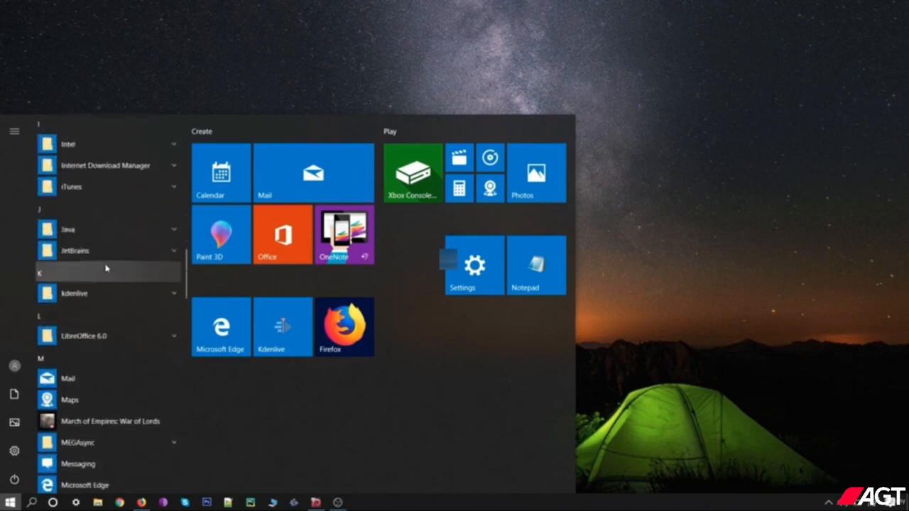
scroll(107, 267, down, 3)
scroll(76, 214, down, 5)
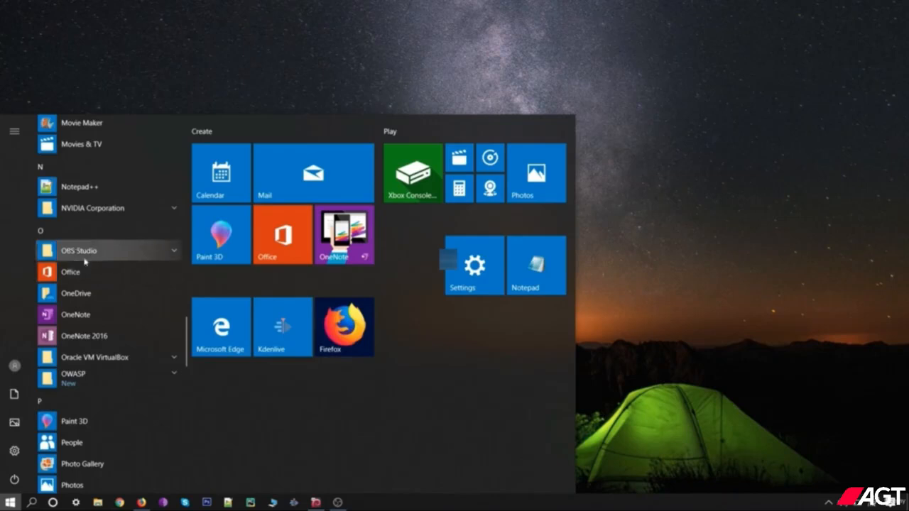
click(162, 381)
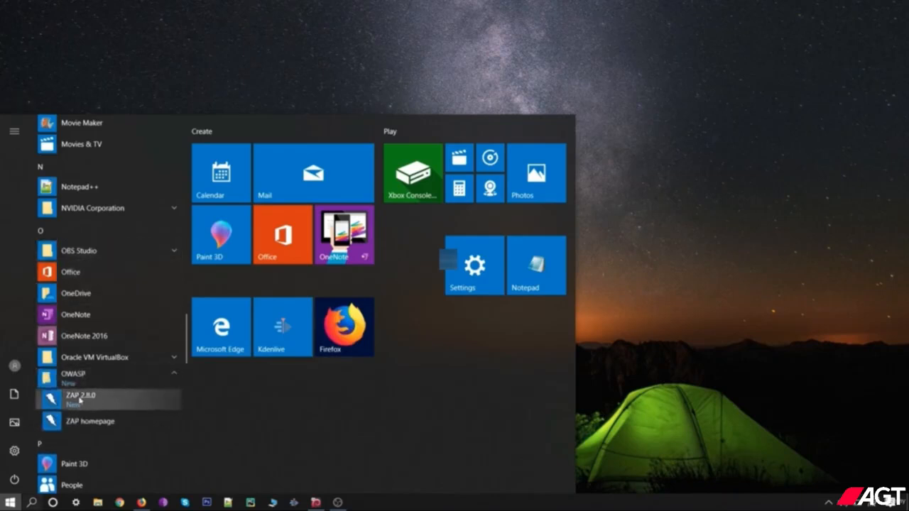
click(89, 403)
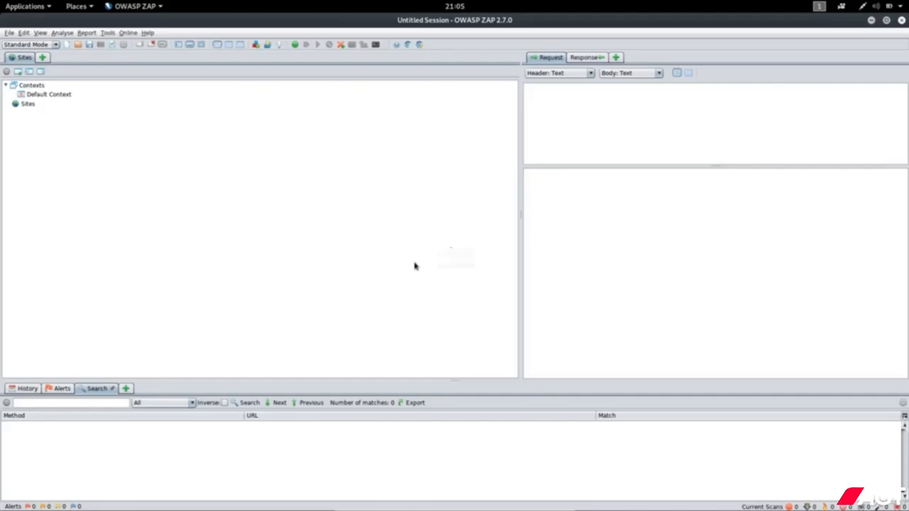
Look over the file and edit commands in the Kali OWASP ZAP window, and show the Fuzzer tab.
click(8, 34)
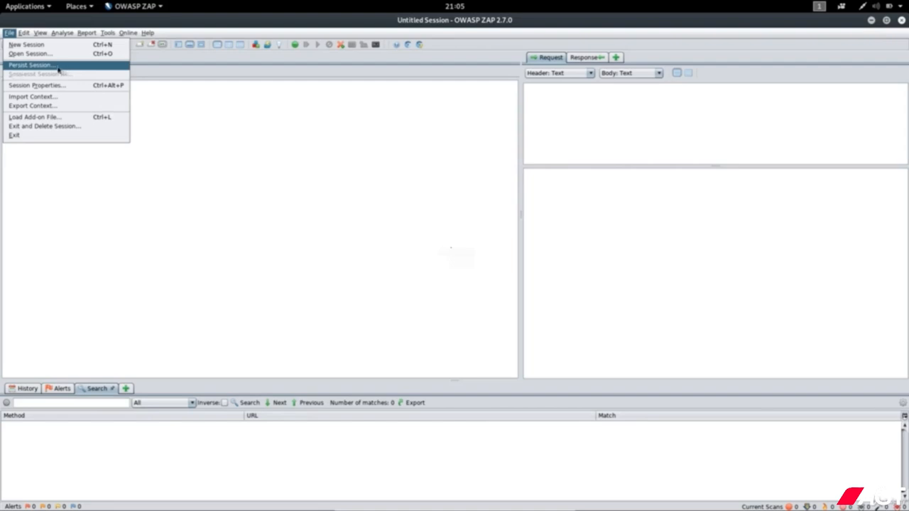
click(24, 34)
mouse_move(27, 46)
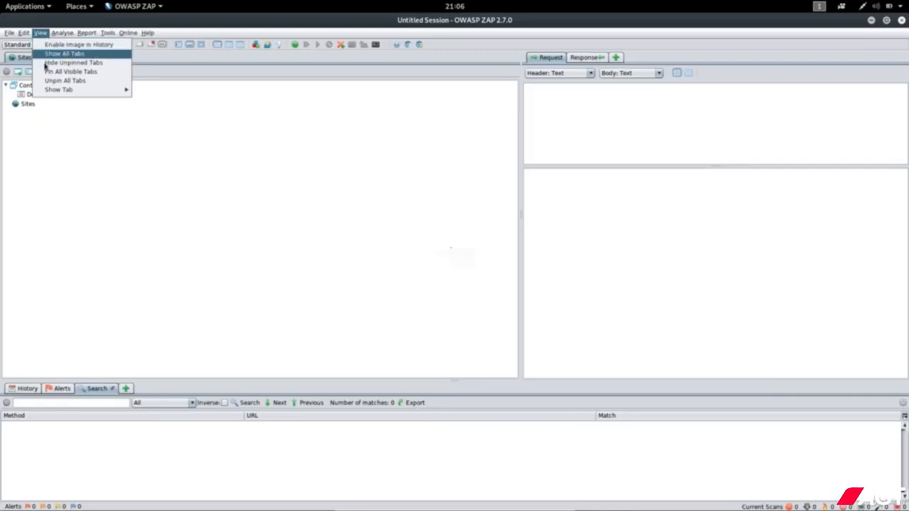
mouse_move(66, 95)
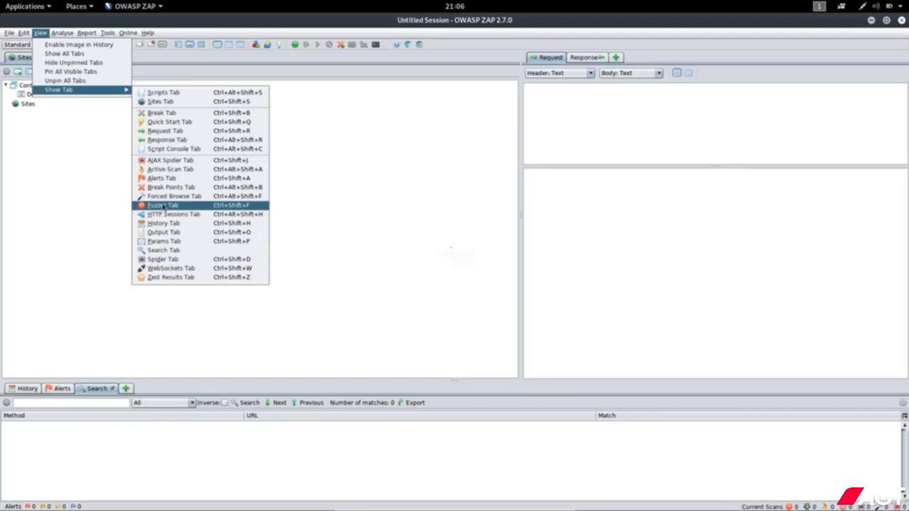
click(164, 206)
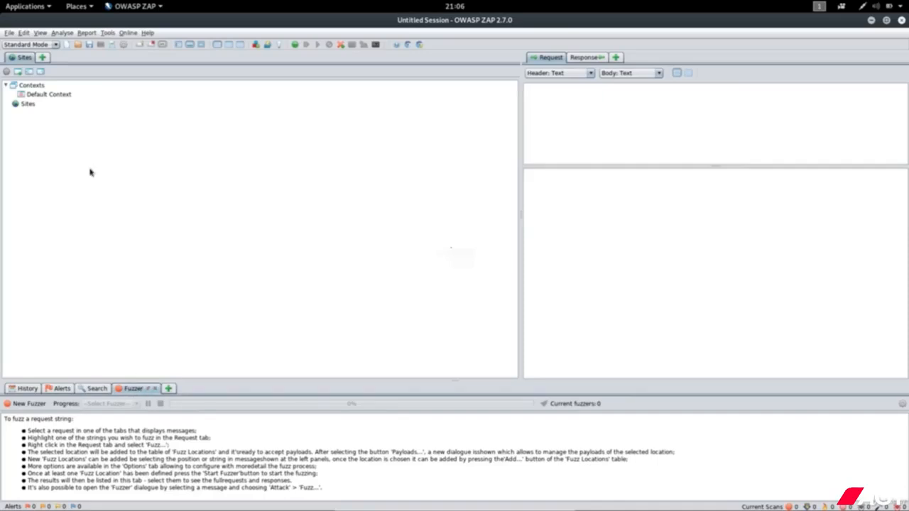
Show all of ZAP's tabs and view the AJAX Spider, Spider and Active Scan ones.
click(41, 34)
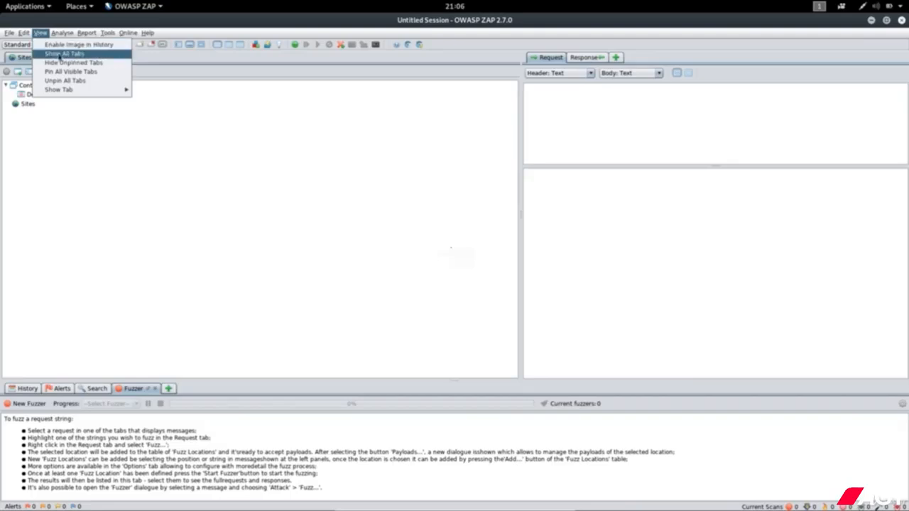
click(60, 54)
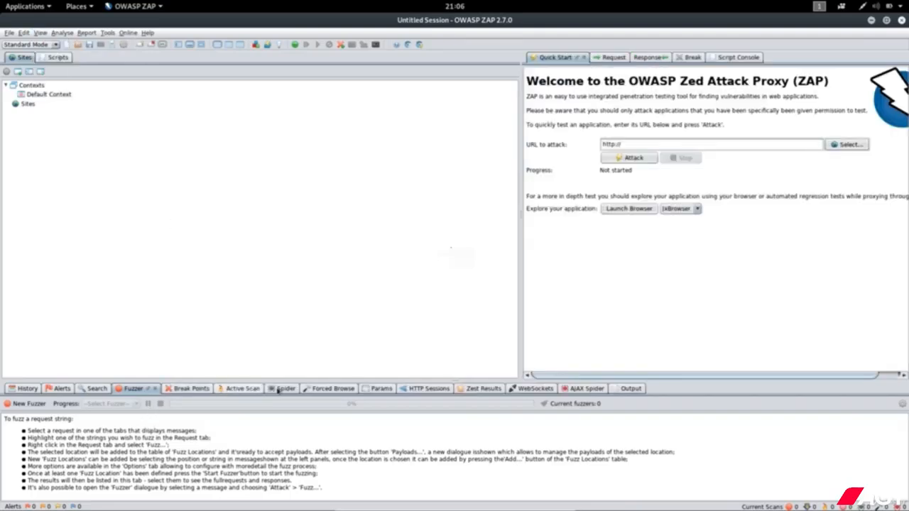
click(590, 392)
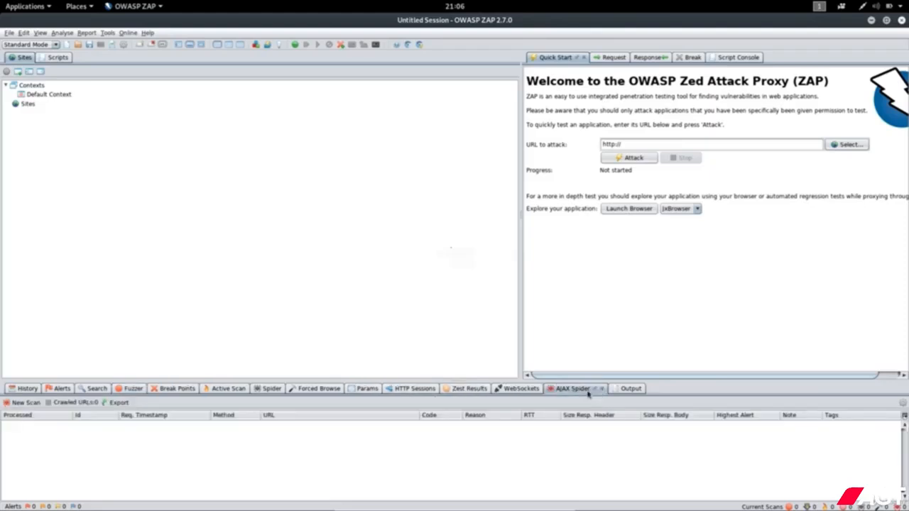
click(268, 389)
click(221, 390)
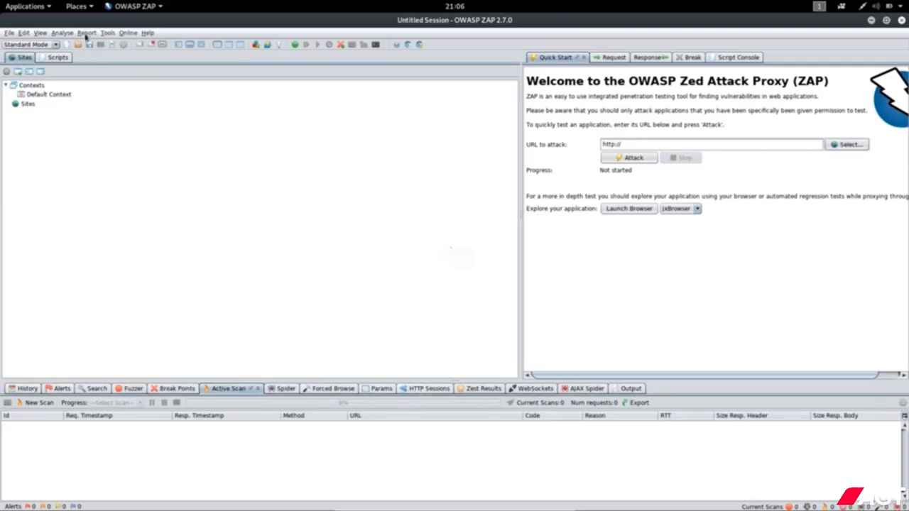
Start a new scan policy in the Scan Policy Manager and view its Information Gathering and Injection tests.
click(62, 34)
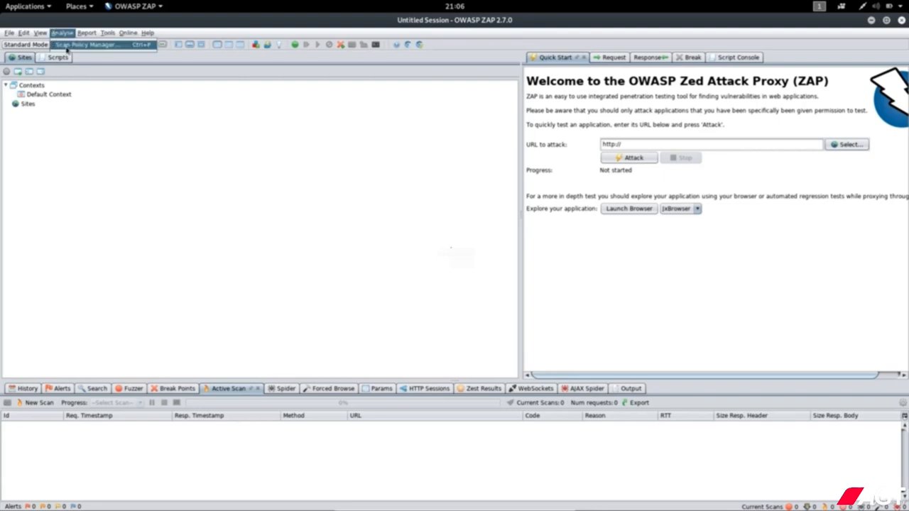
click(99, 47)
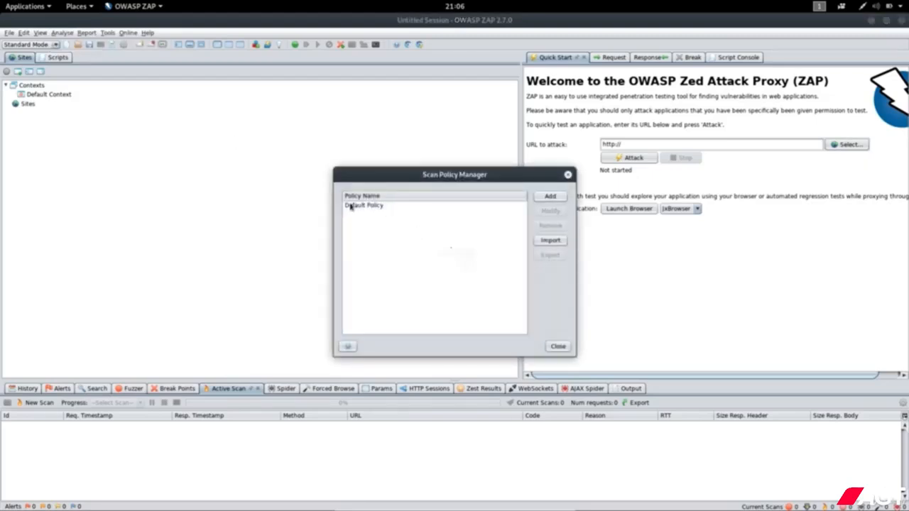
click(549, 198)
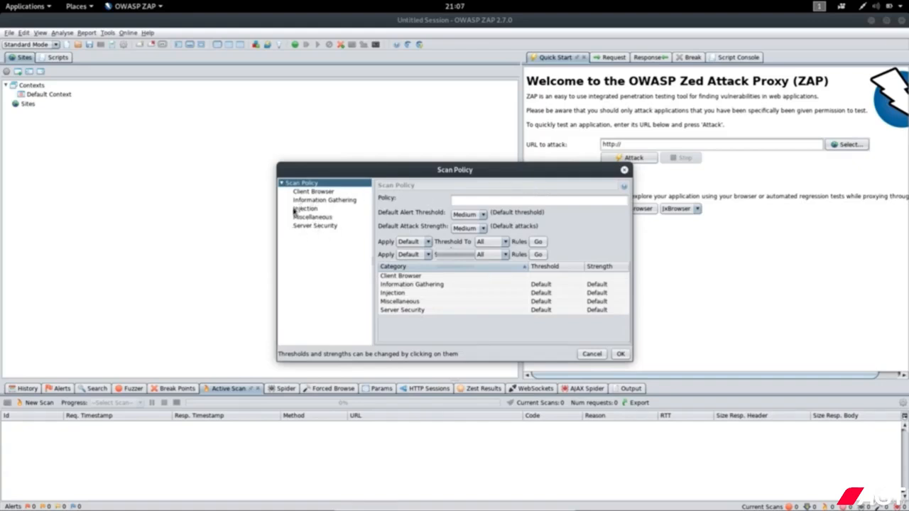
click(307, 201)
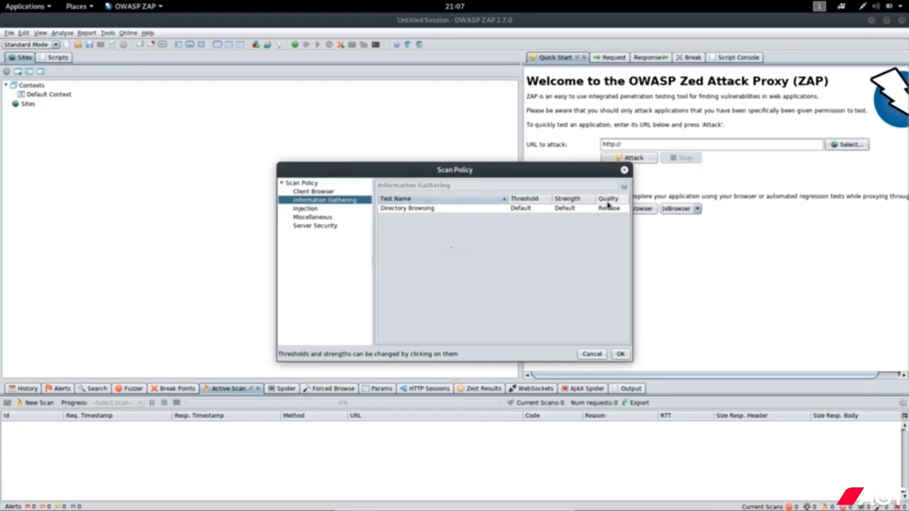
click(301, 210)
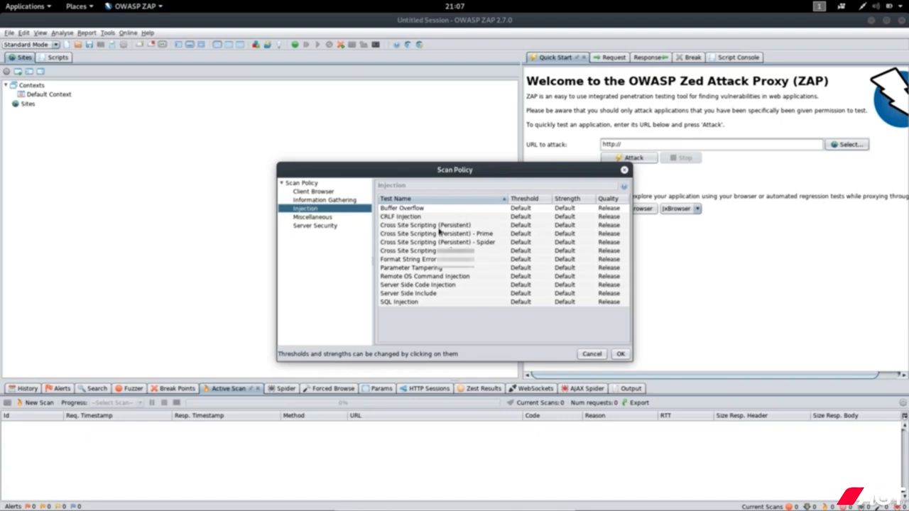
View the attack strength options for the persistent Cross Site Scripting spider test, and close the scan policy windows without saving.
click(525, 251)
click(561, 243)
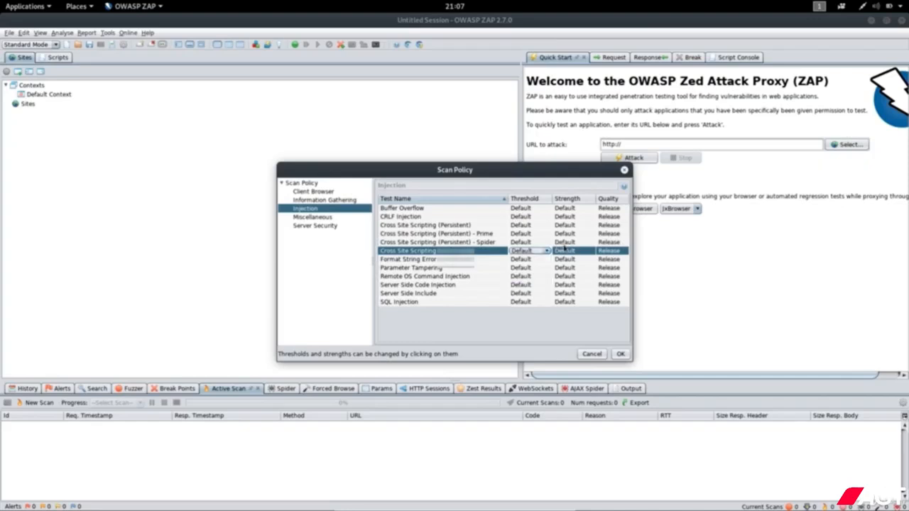
click(561, 243)
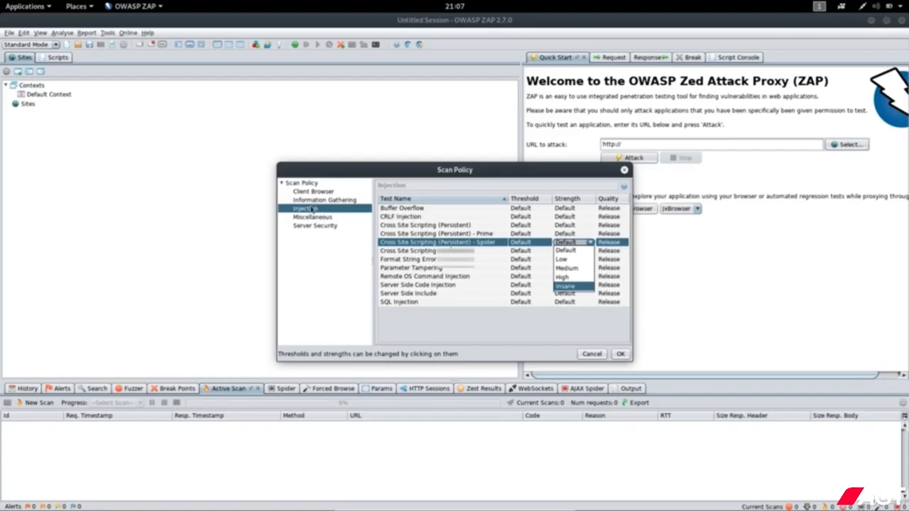
click(584, 355)
click(584, 354)
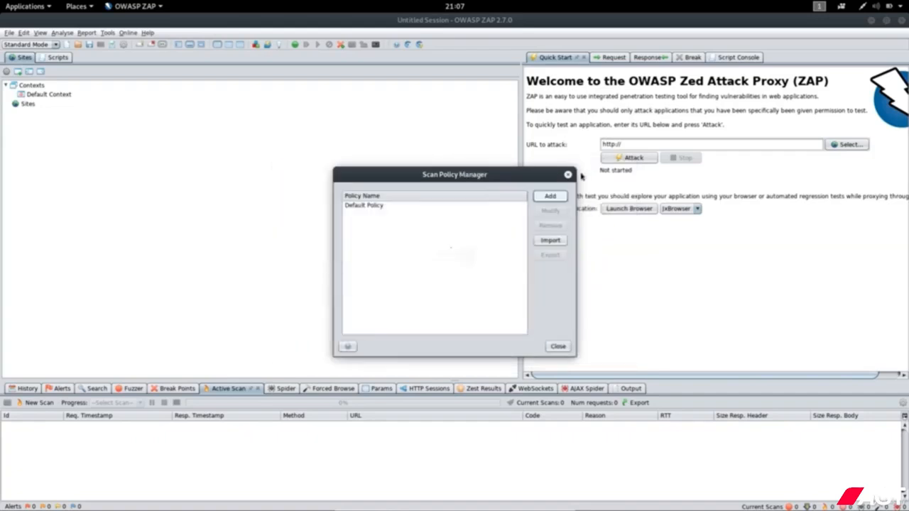
click(568, 174)
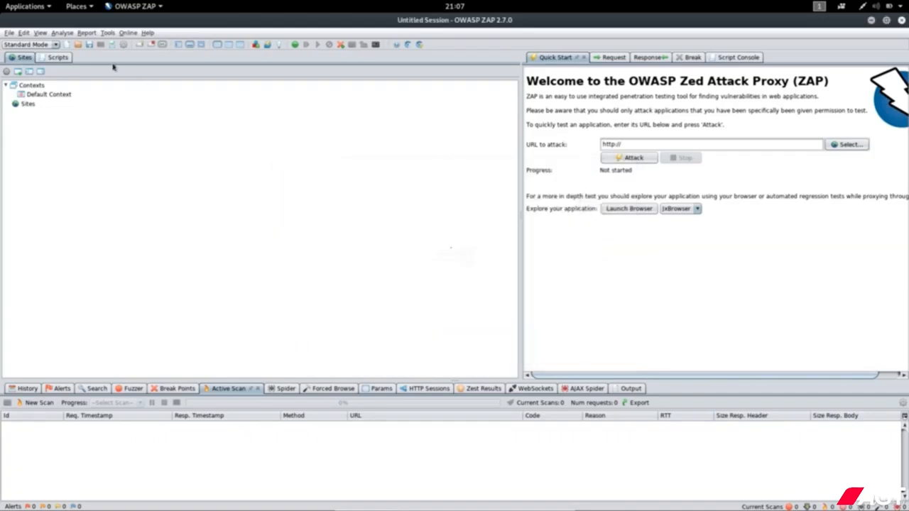
Look over the available report generation and export commands and the tools commands.
click(87, 33)
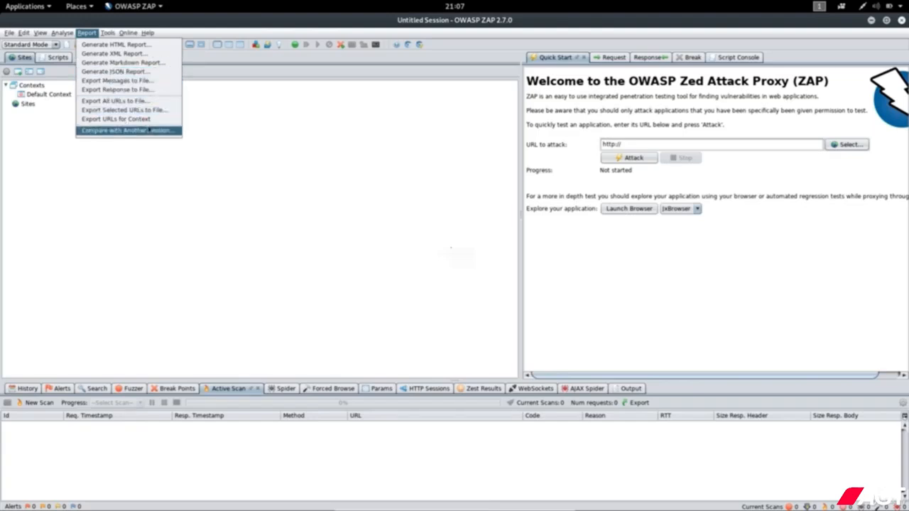
mouse_move(112, 35)
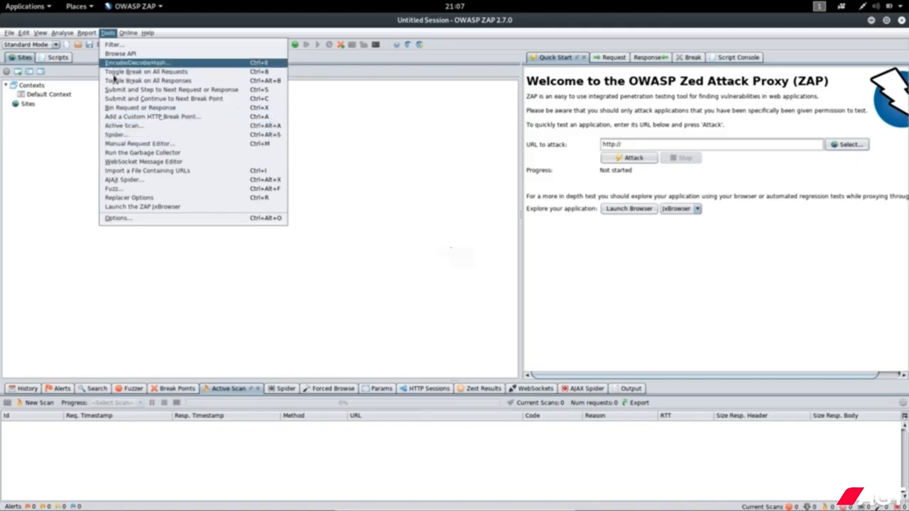
click(41, 172)
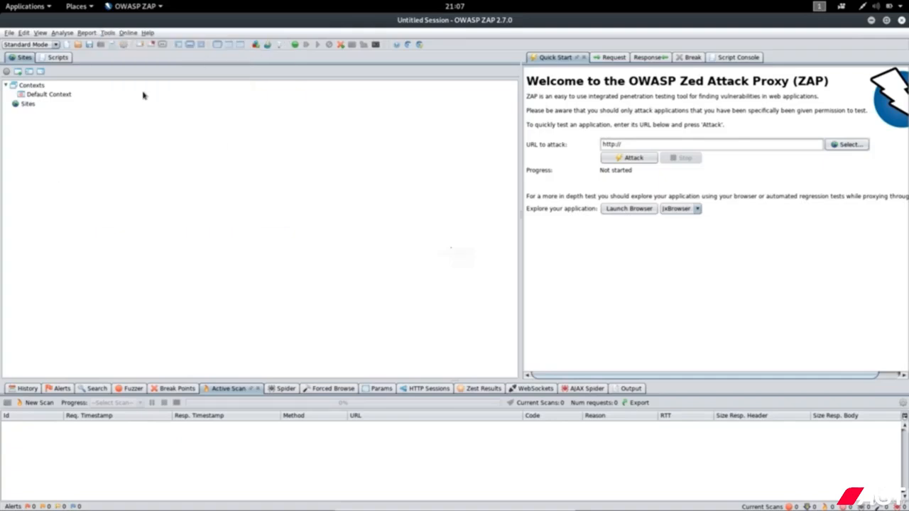
Preview the expanded Sites and full window layouts, and return to the layout with the expanded information panel.
click(177, 45)
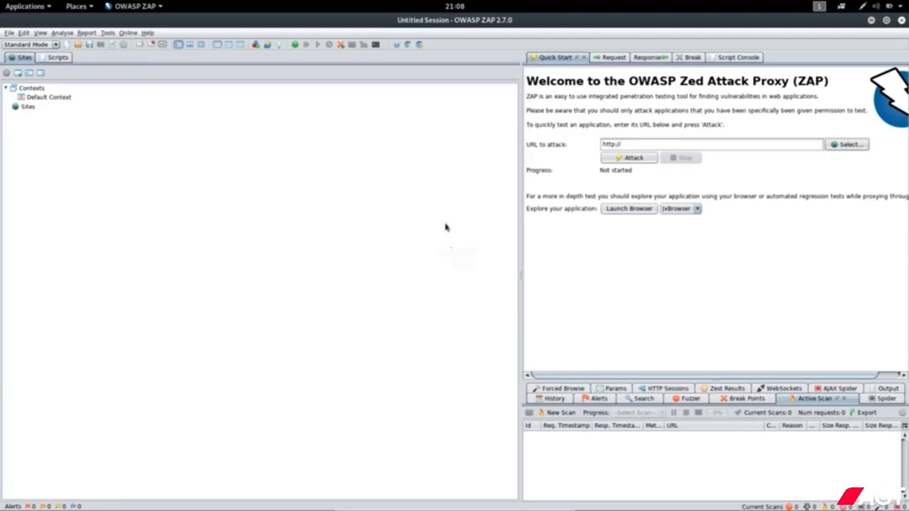
click(191, 45)
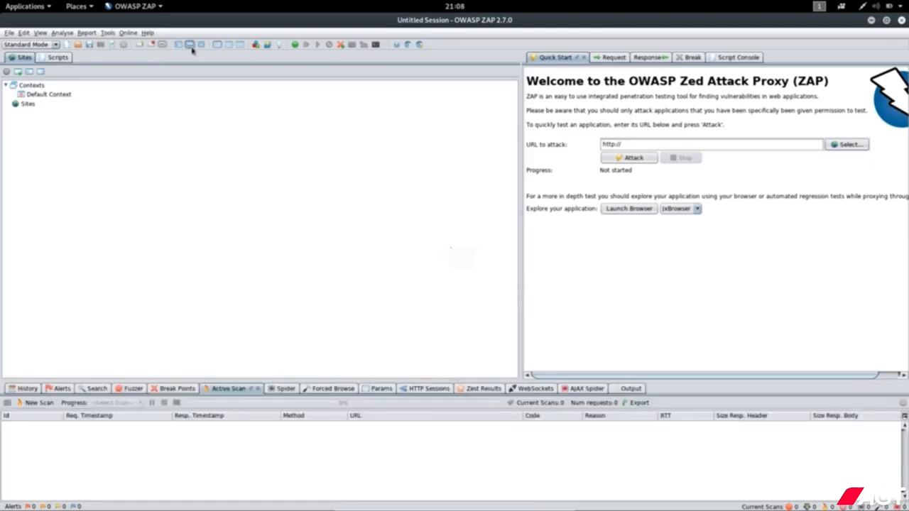
click(202, 45)
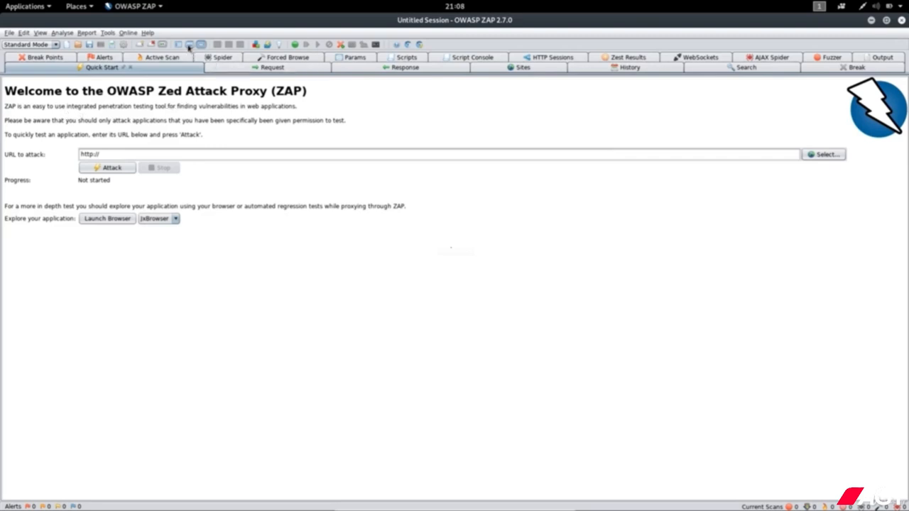
click(189, 46)
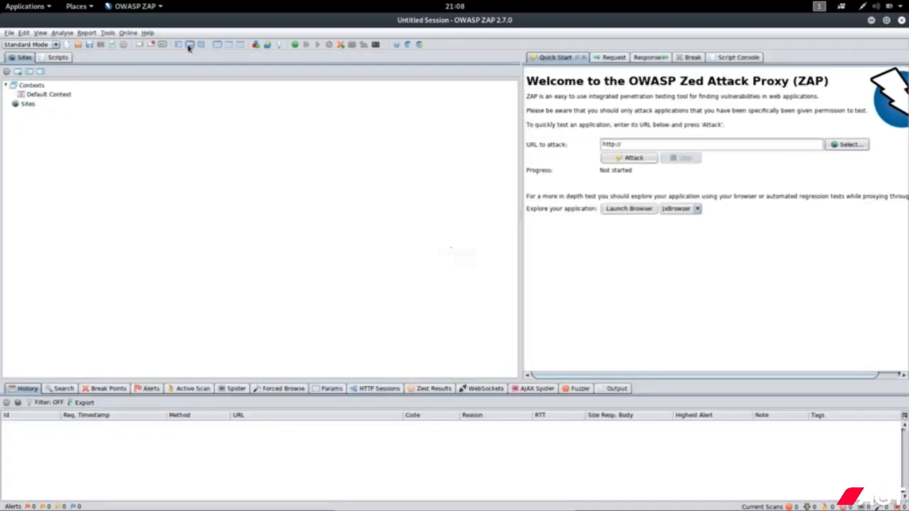
Open the add-on manager and look through the installed add-ons.
click(254, 46)
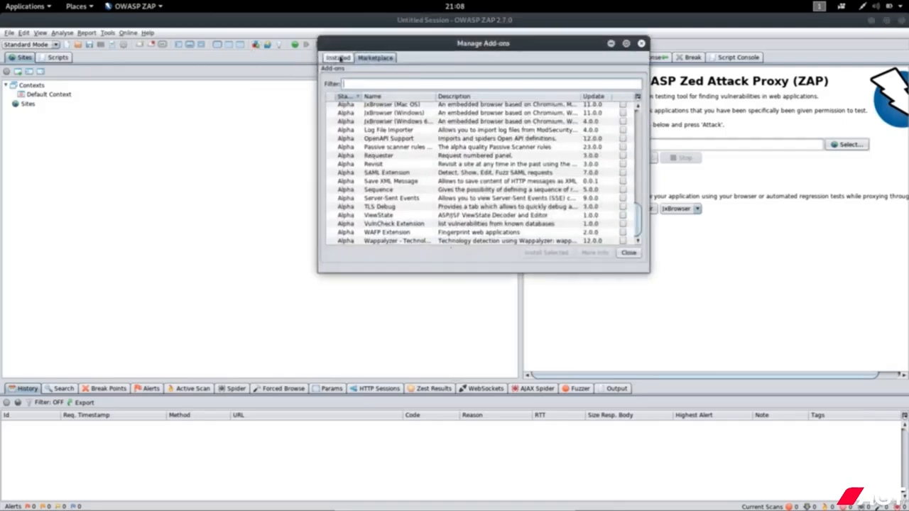
click(641, 44)
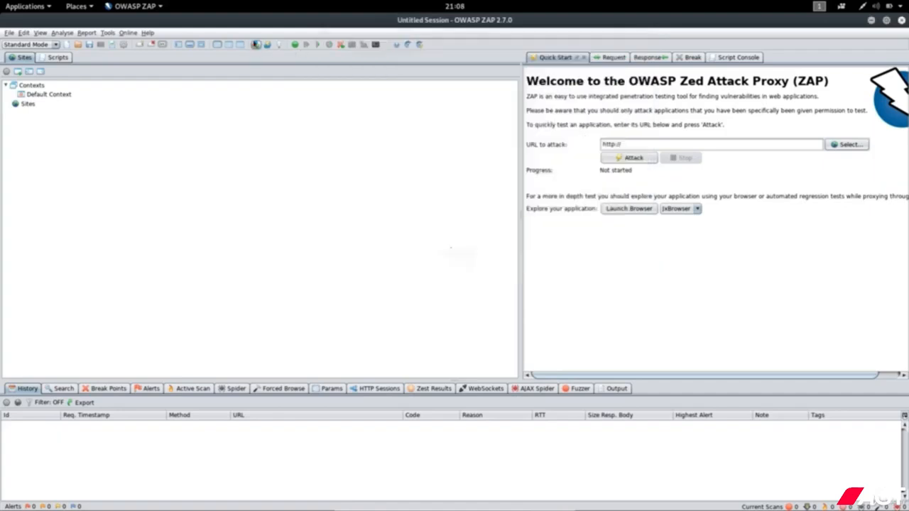
click(257, 46)
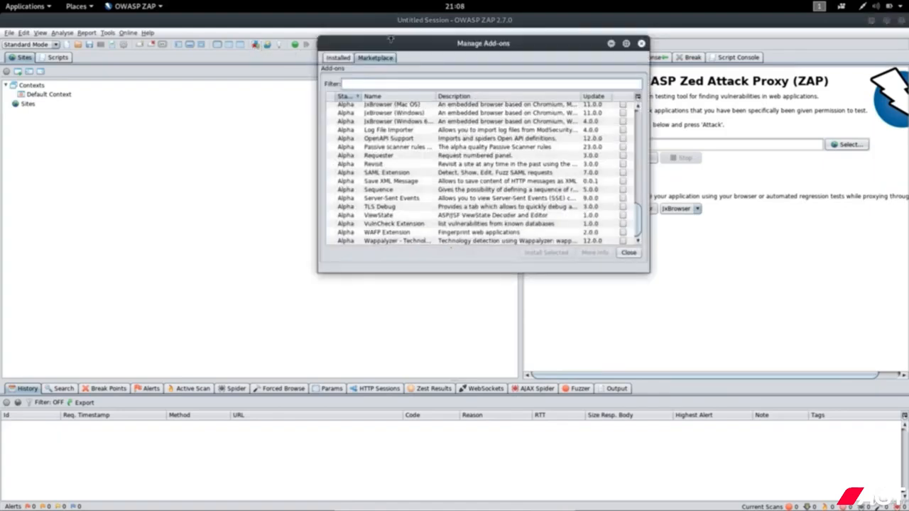
drag(390, 41, 301, 88)
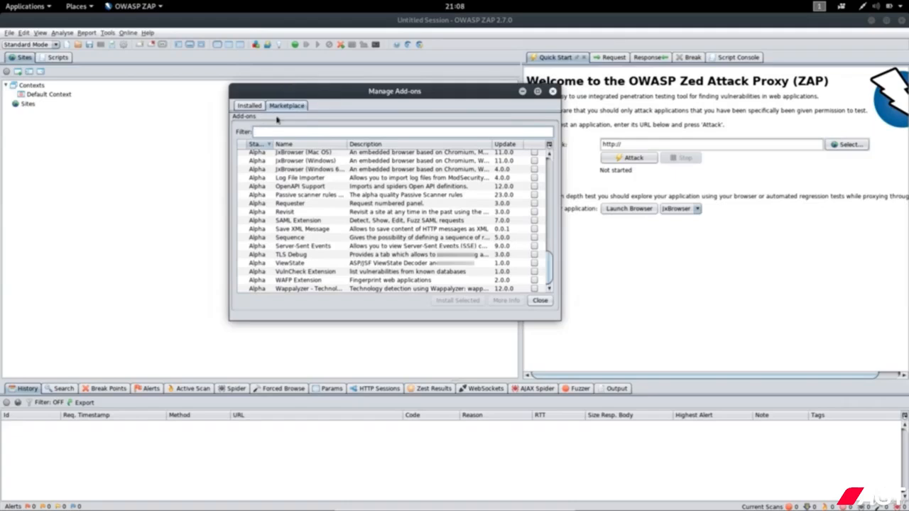
click(263, 108)
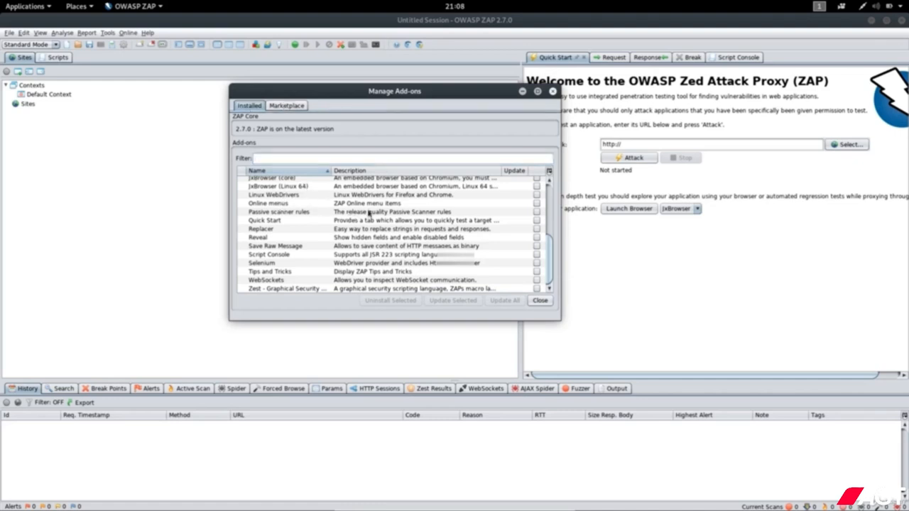
scroll(281, 213, up, 5)
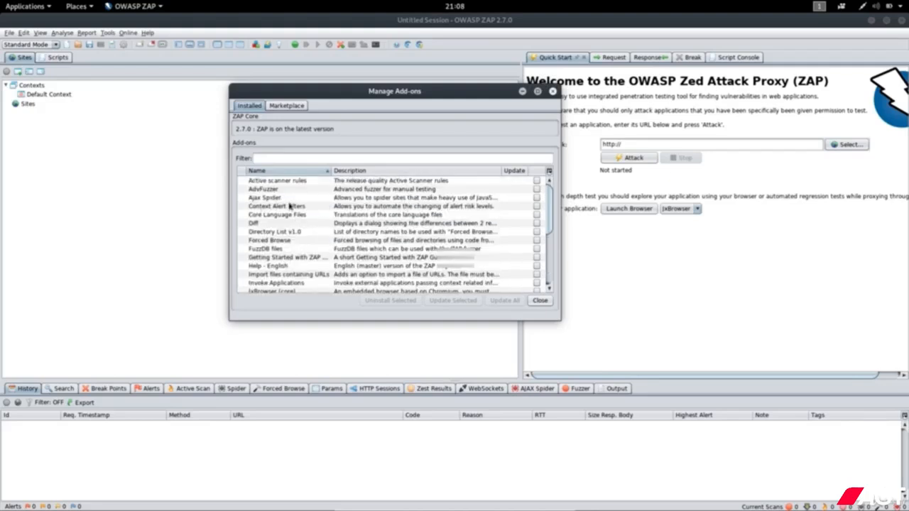
Browse the add-on marketplace and install the Wappalyzer - Technology Detection add-on.
click(288, 106)
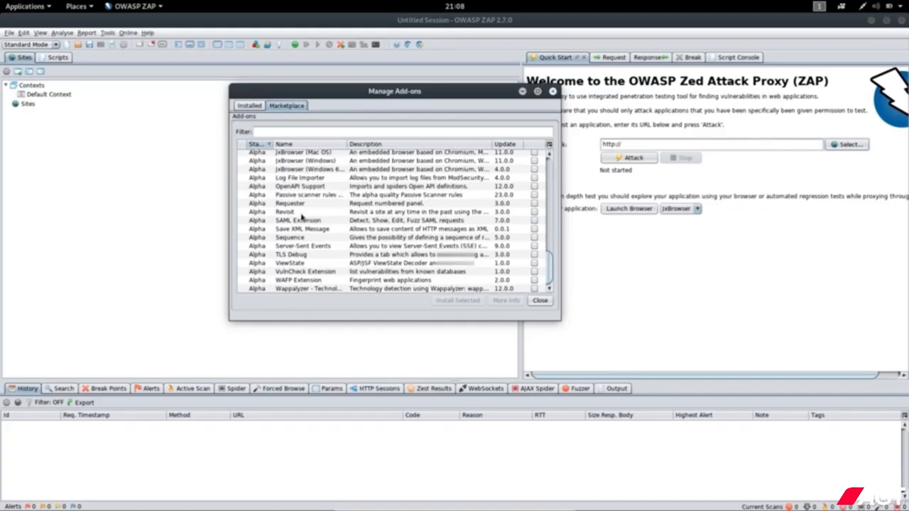
scroll(359, 215, up, 10)
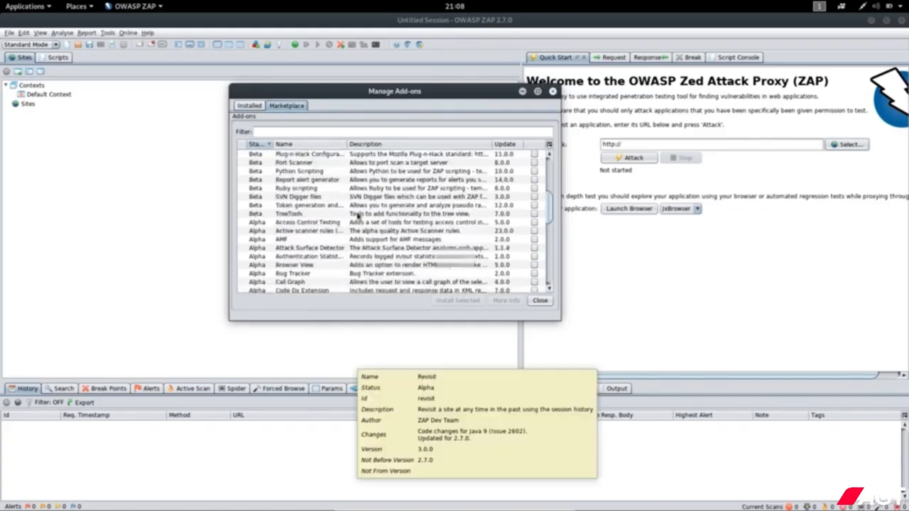
scroll(359, 215, up, 3)
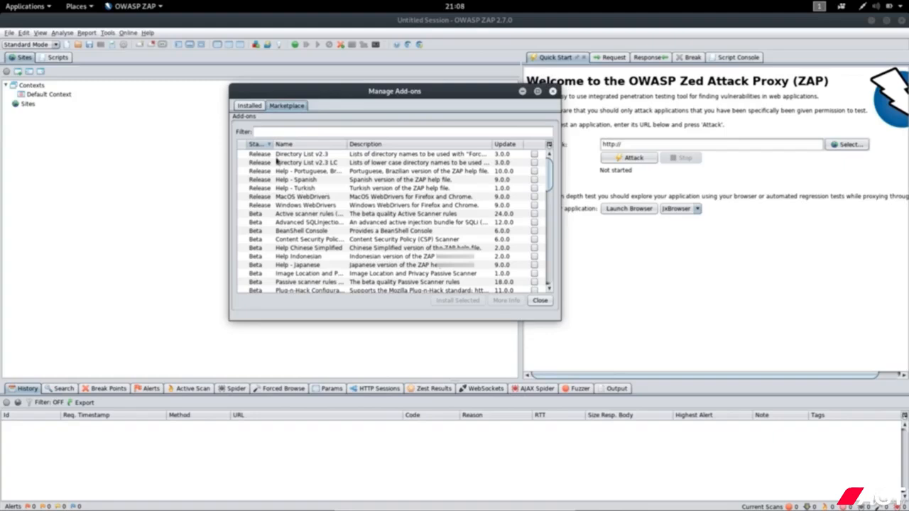
mouse_move(288, 196)
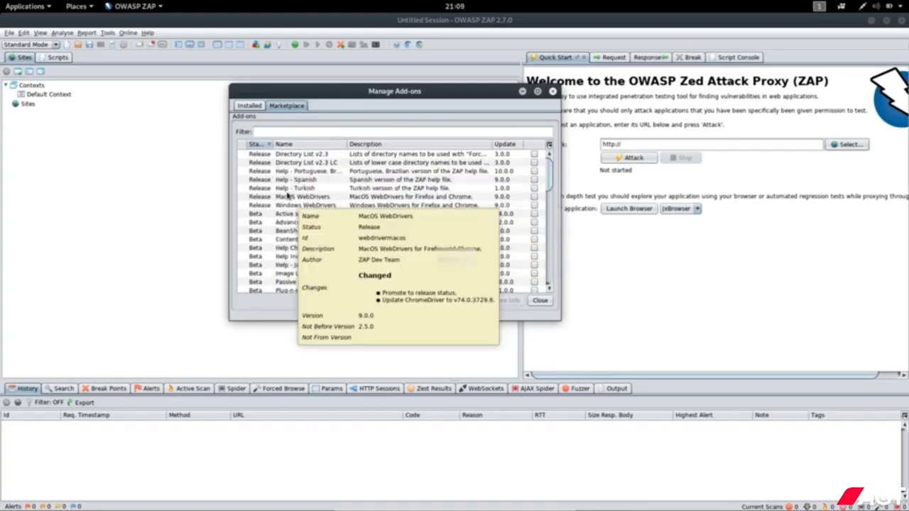
scroll(290, 199, down, 12)
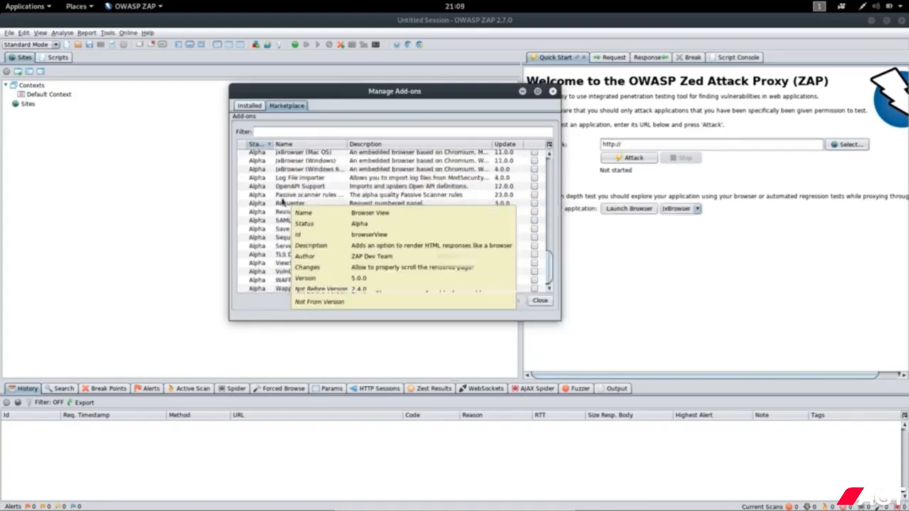
mouse_move(292, 293)
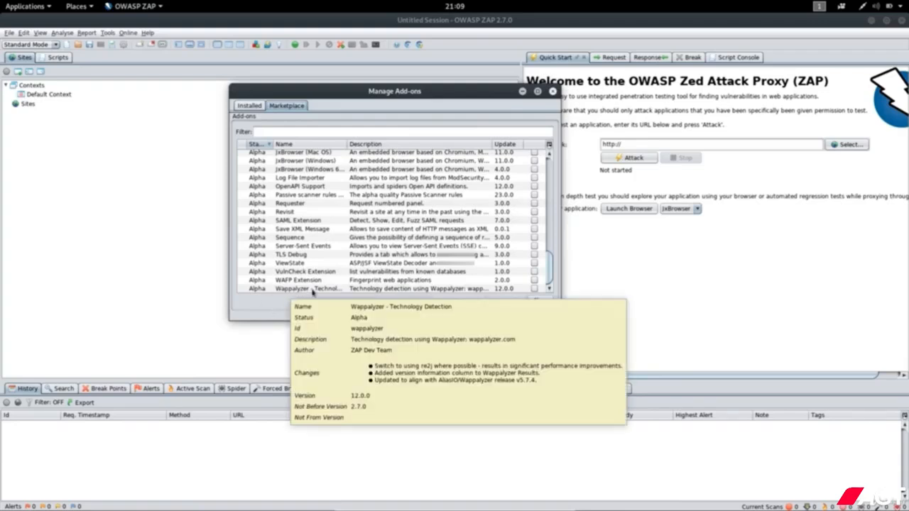
click(534, 289)
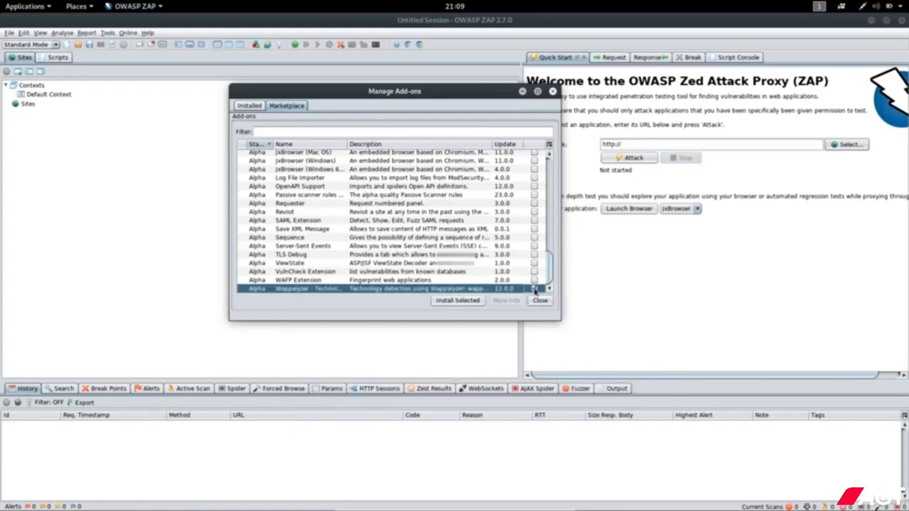
click(451, 301)
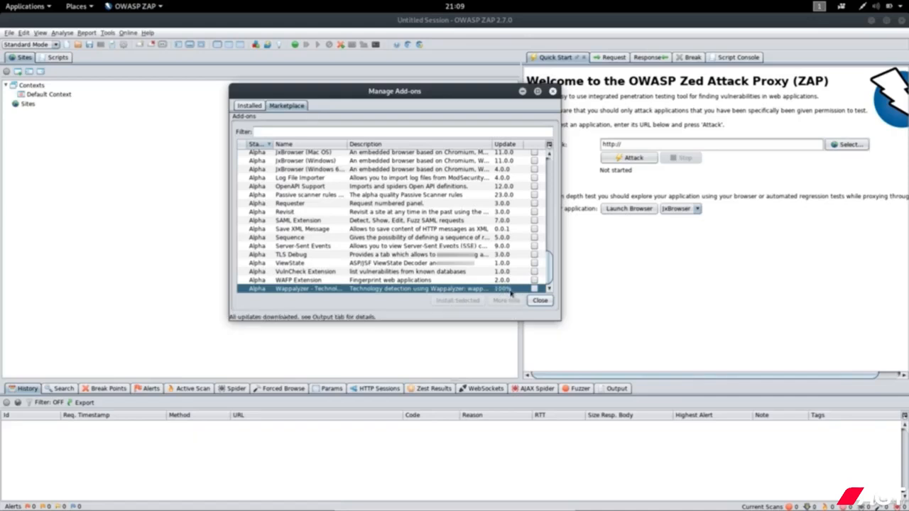
Check the installed add-ons for Wappalyzer and close the add-on manager.
click(248, 107)
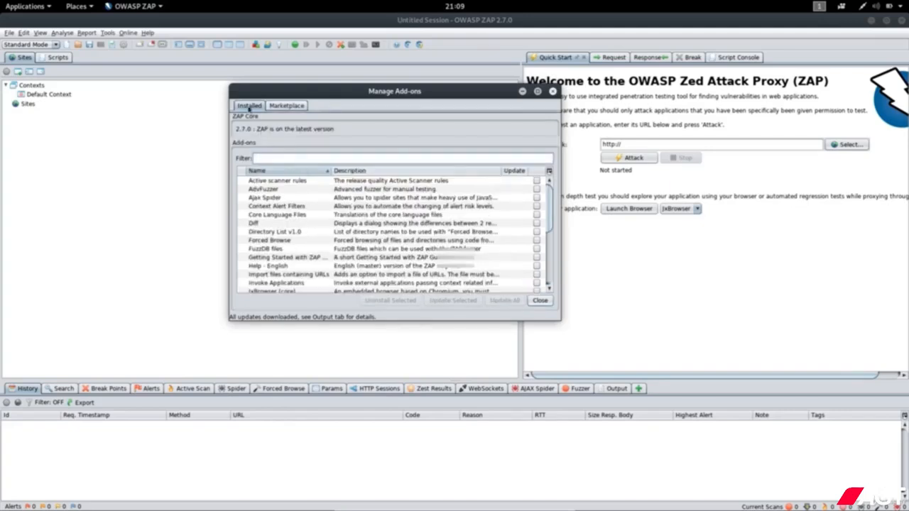
scroll(276, 275, down, 3)
scroll(275, 276, down, 2)
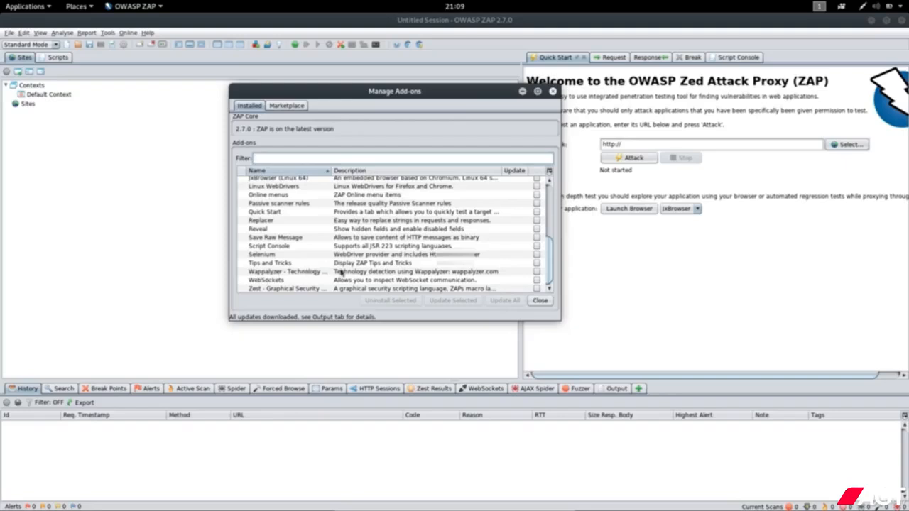
click(540, 300)
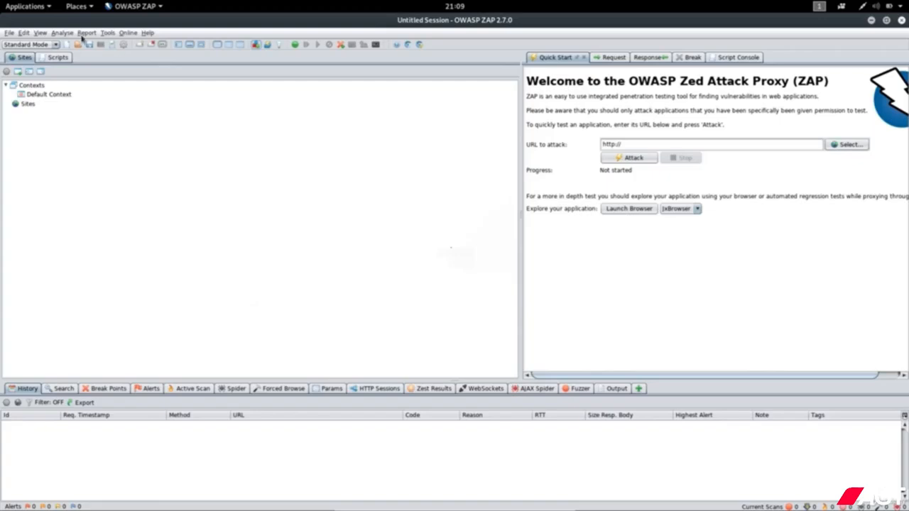
Show the Technology tab in the ZAP window.
click(40, 32)
mouse_move(55, 90)
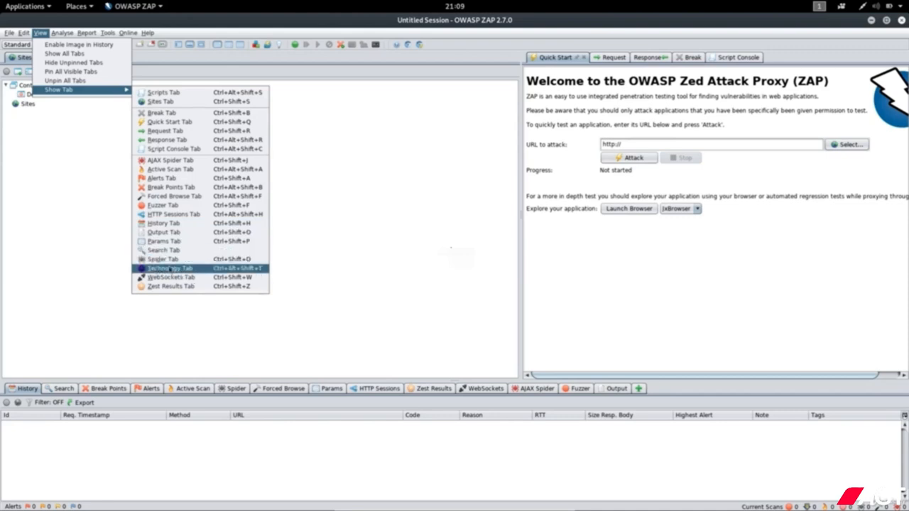
click(169, 271)
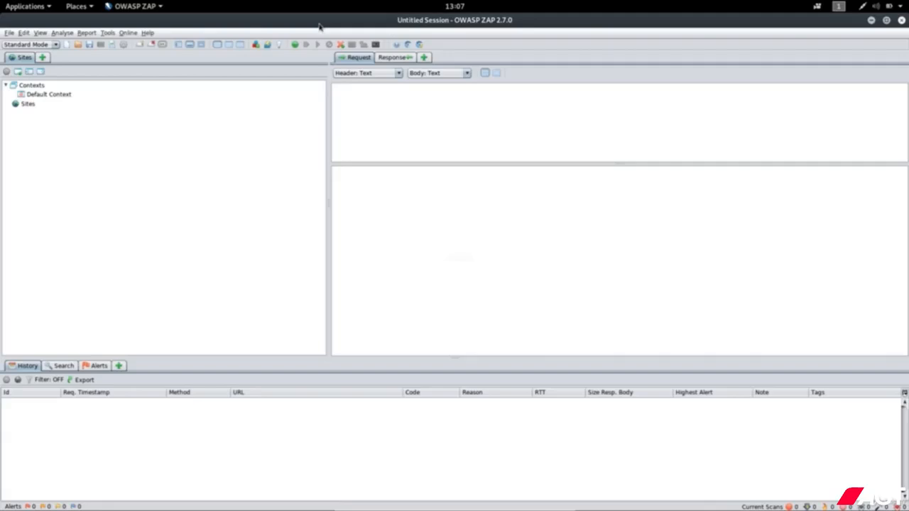
Switch to Firefox and open the network proxy connection settings in its preferences.
click(886, 21)
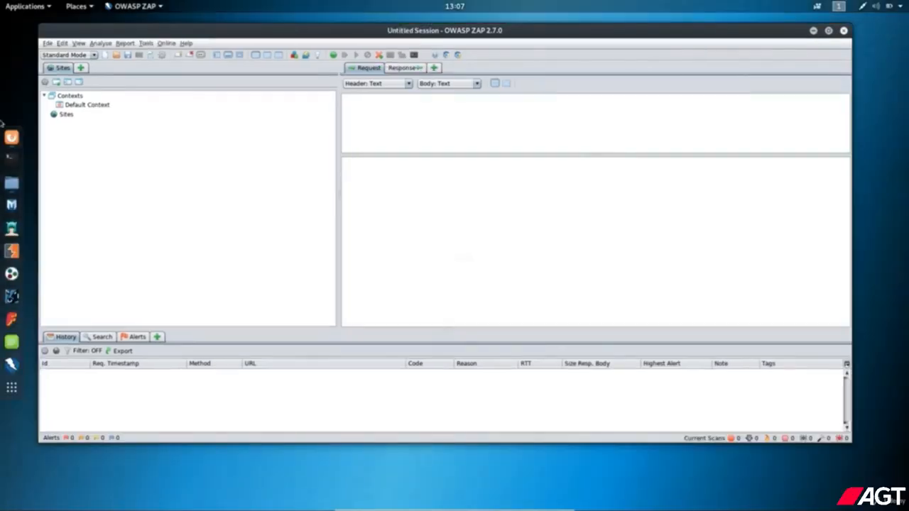
click(10, 138)
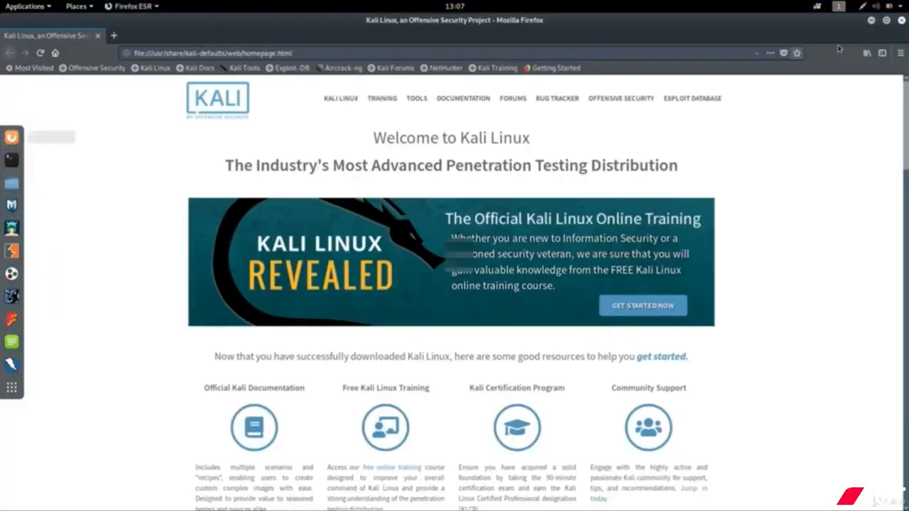
click(900, 54)
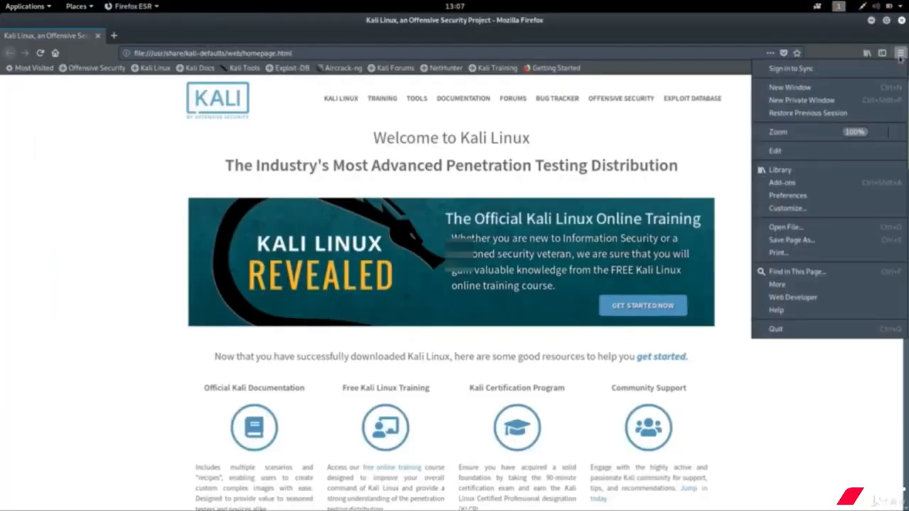
click(779, 201)
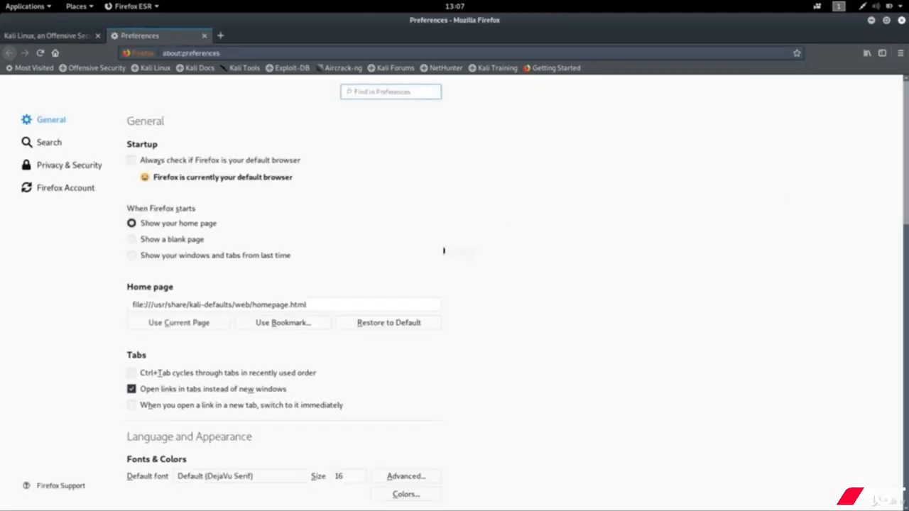
scroll(497, 317, down, 10)
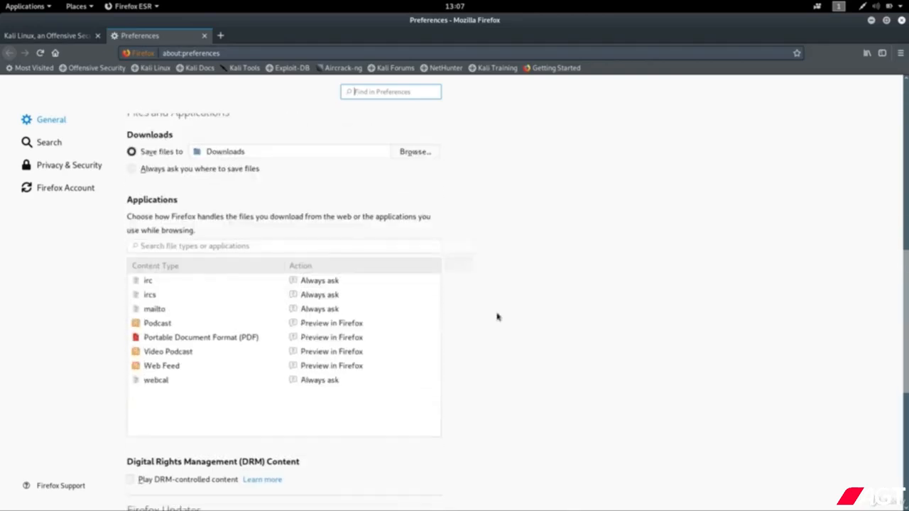
scroll(497, 317, down, 9)
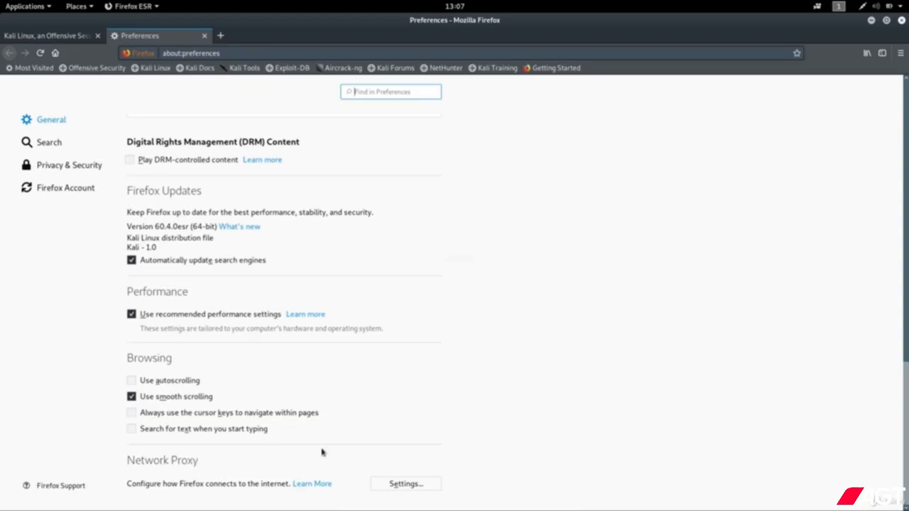
click(405, 485)
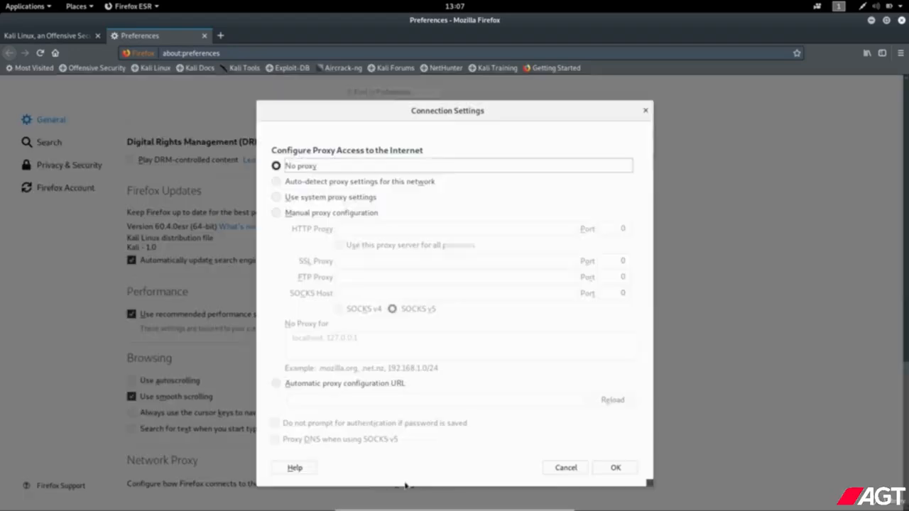
Configure a manual HTTP proxy in Firefox with address 127.0.0.1 and port 8080, and accept the connection settings.
click(276, 213)
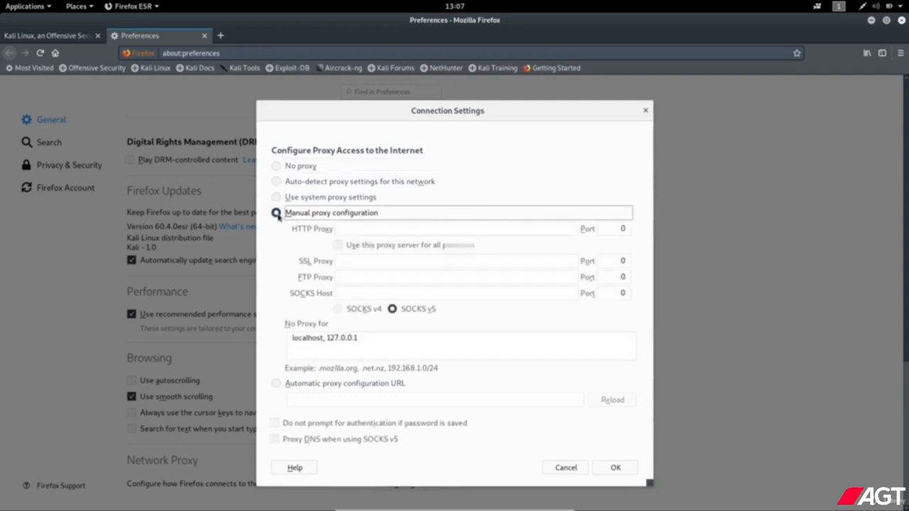
click(345, 227)
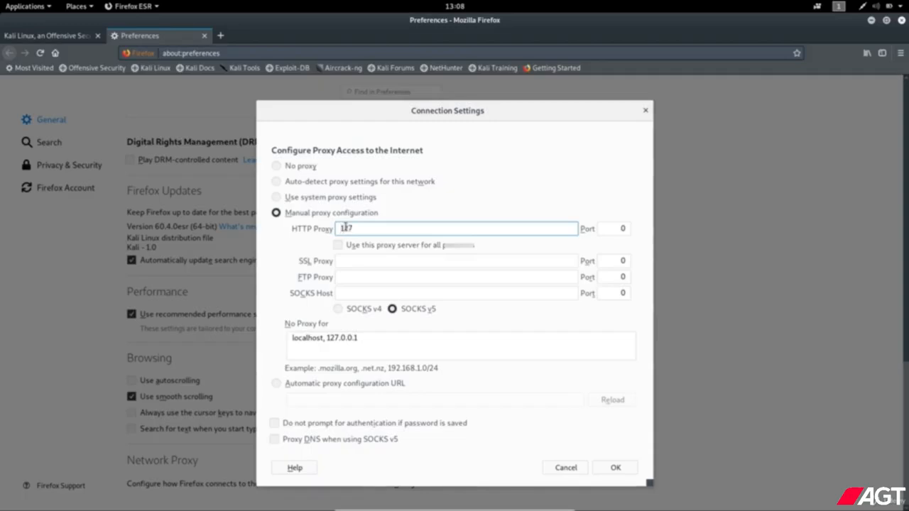
text(127.0.0.1)
click(622, 228)
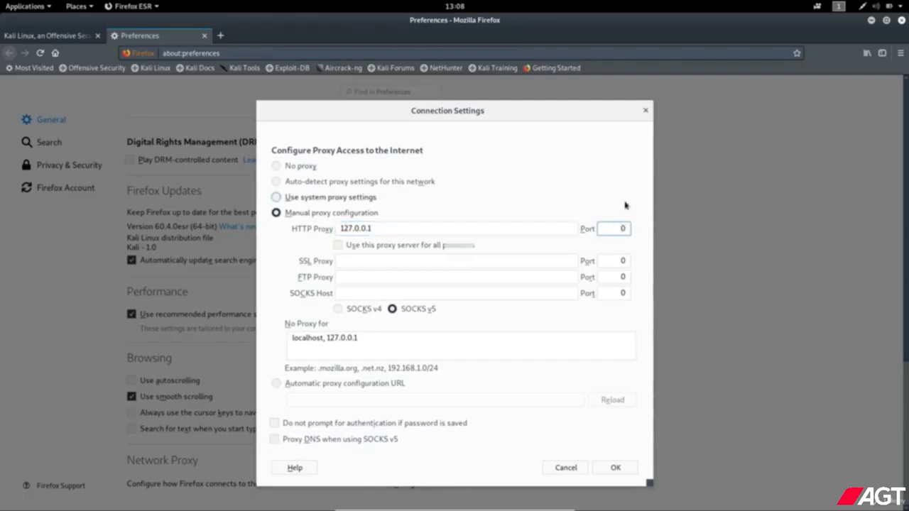
text(8080)
click(616, 468)
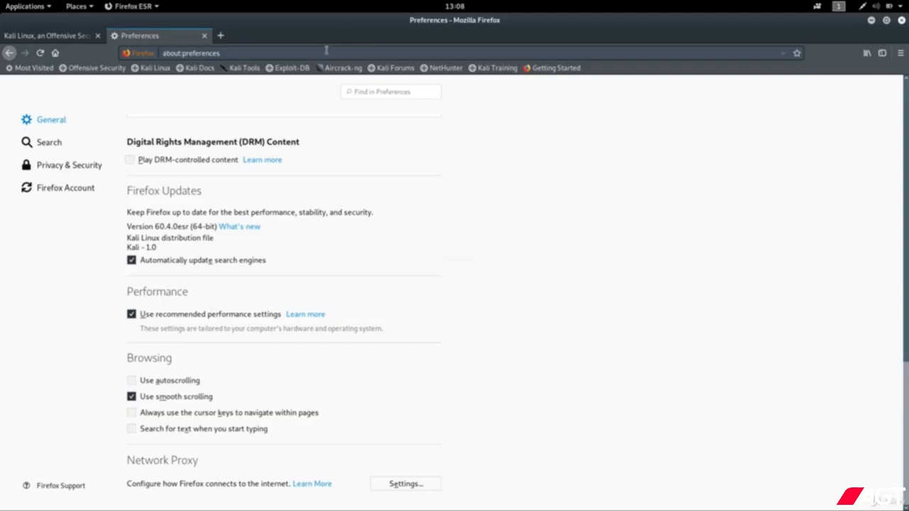
Load testphp.vulnerable.com/ in a new browser tab.
click(220, 34)
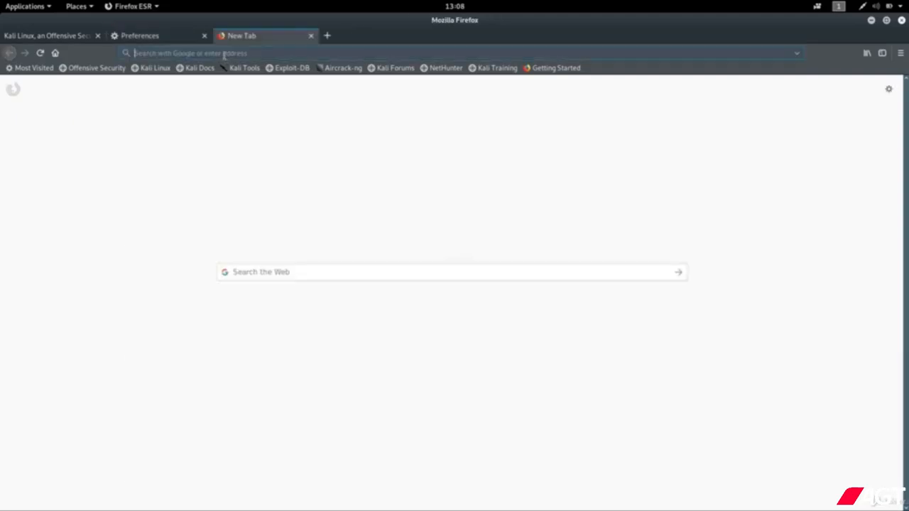
text(testphp.vulnerable.com/)
key(Return)
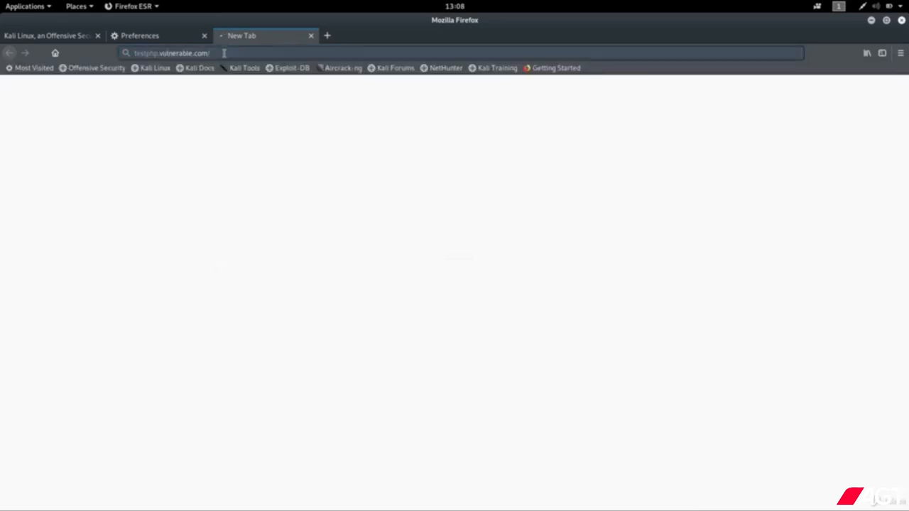
Switch between Firefox and OWASP ZAP to check the sites and requests captured through the proxy.
click(871, 22)
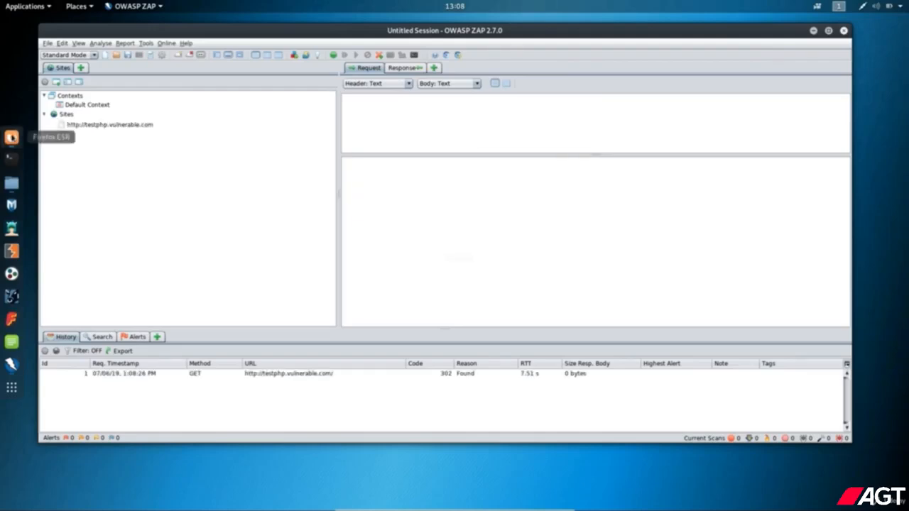
click(12, 137)
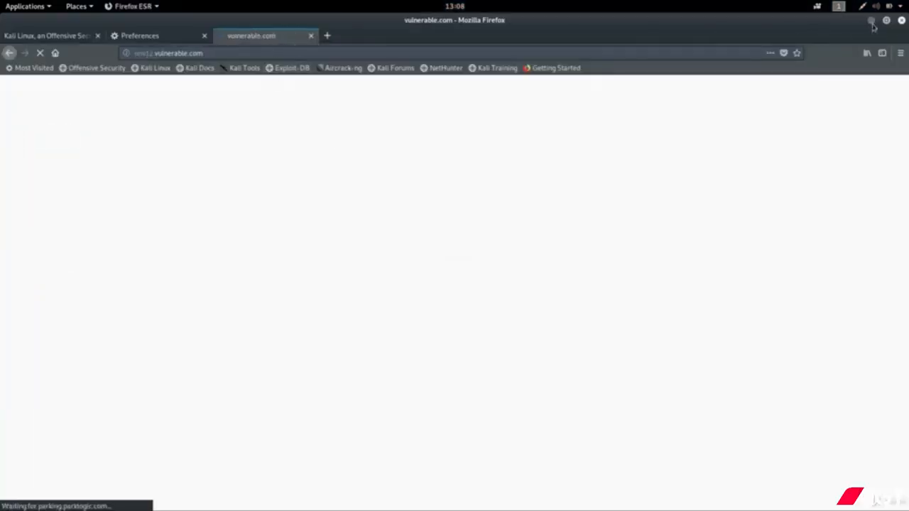
click(872, 22)
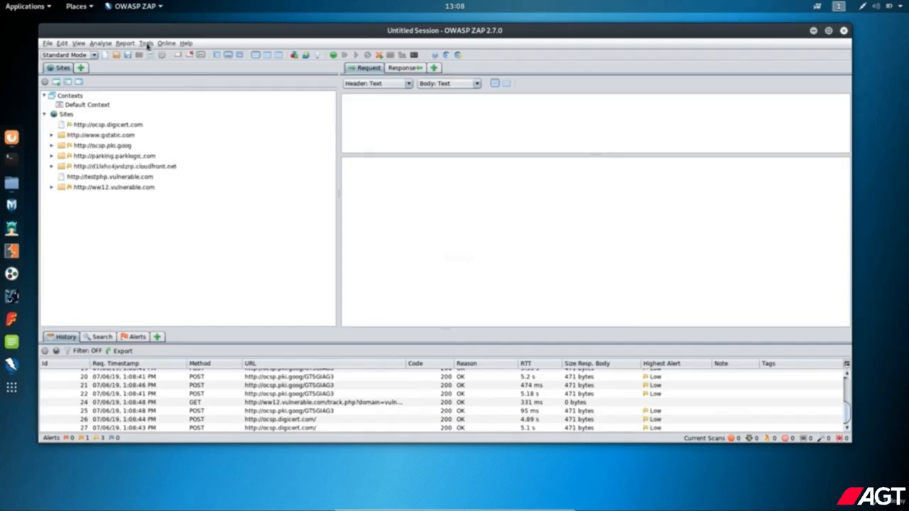
Open ZAP's options and examine the Local Proxies settings.
click(146, 44)
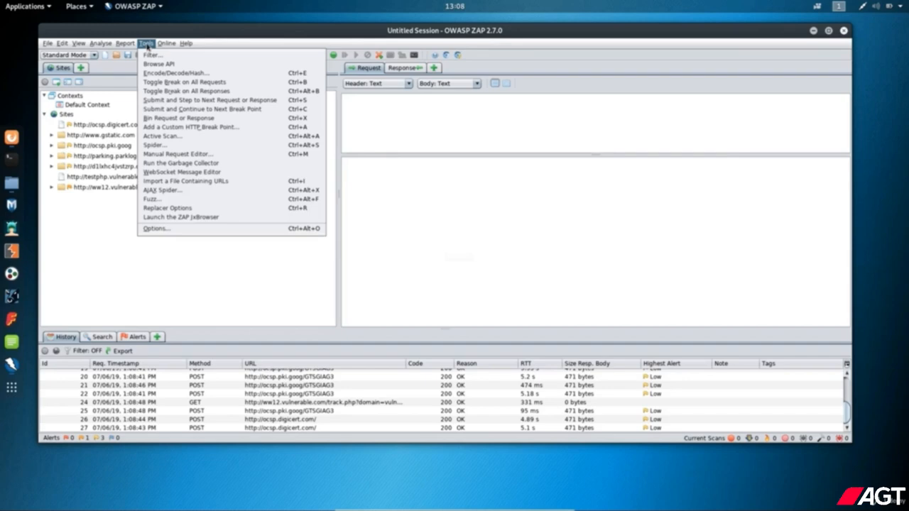
click(171, 229)
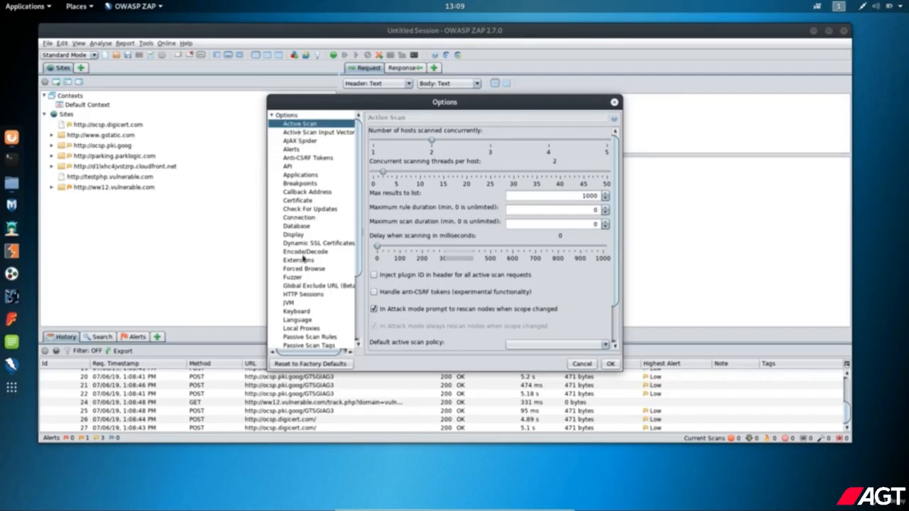
scroll(294, 218, down, 3)
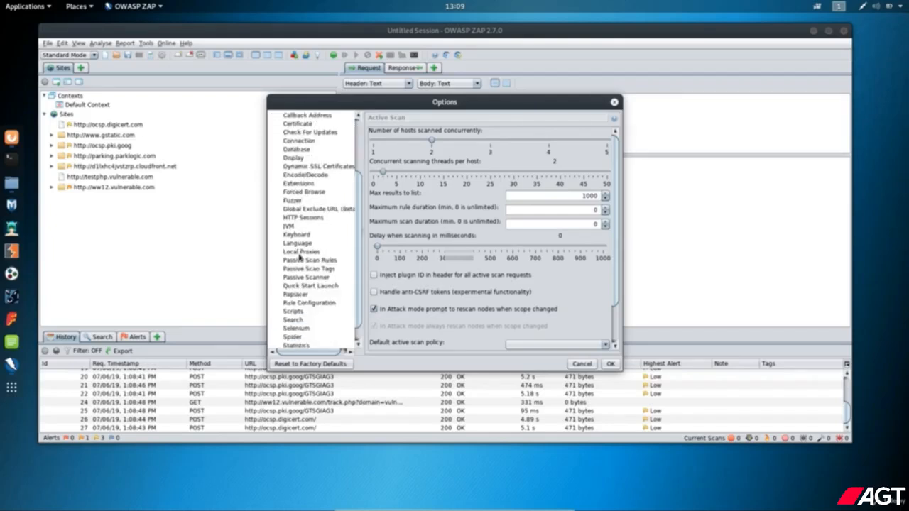
click(304, 256)
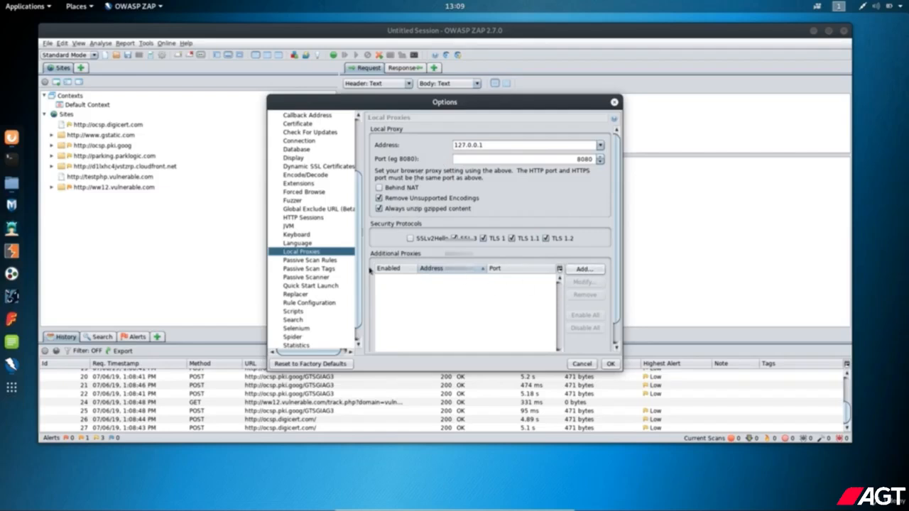
Add an additional local proxy with address 192.168.0.109 and port 8080.
click(580, 271)
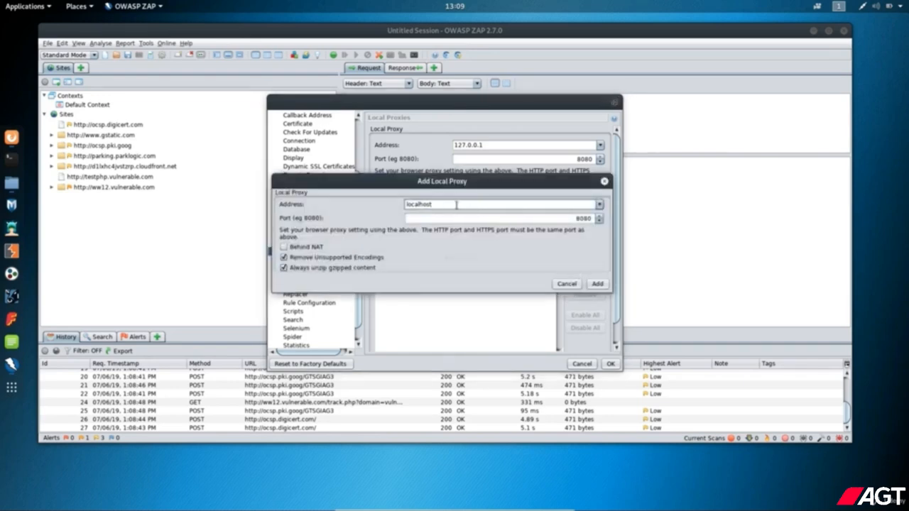
click(600, 204)
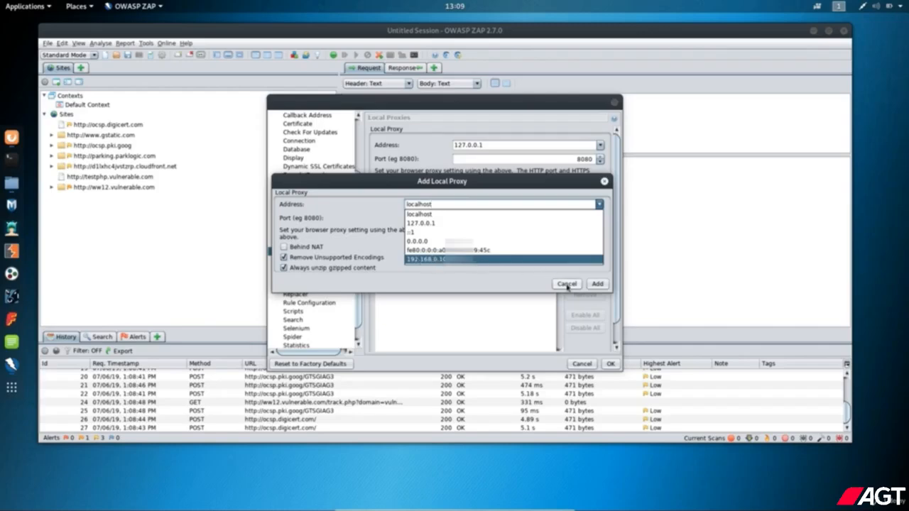
click(561, 259)
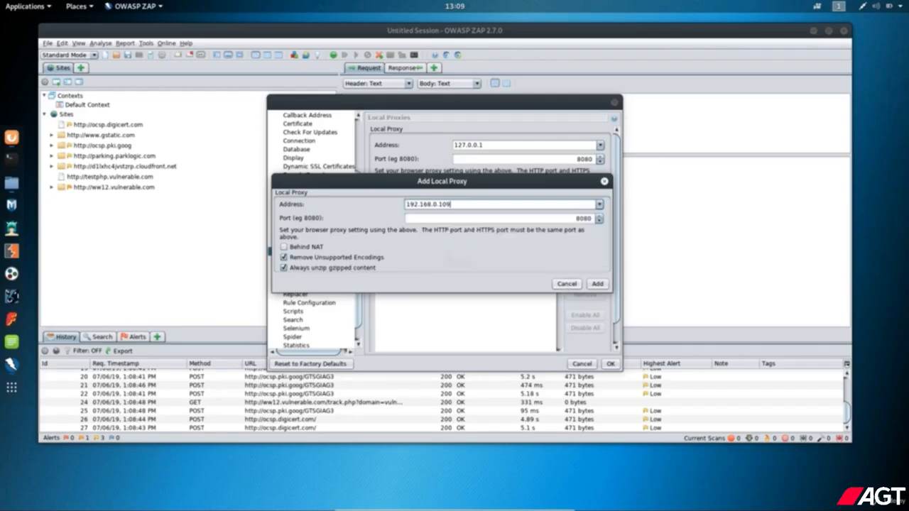
click(597, 284)
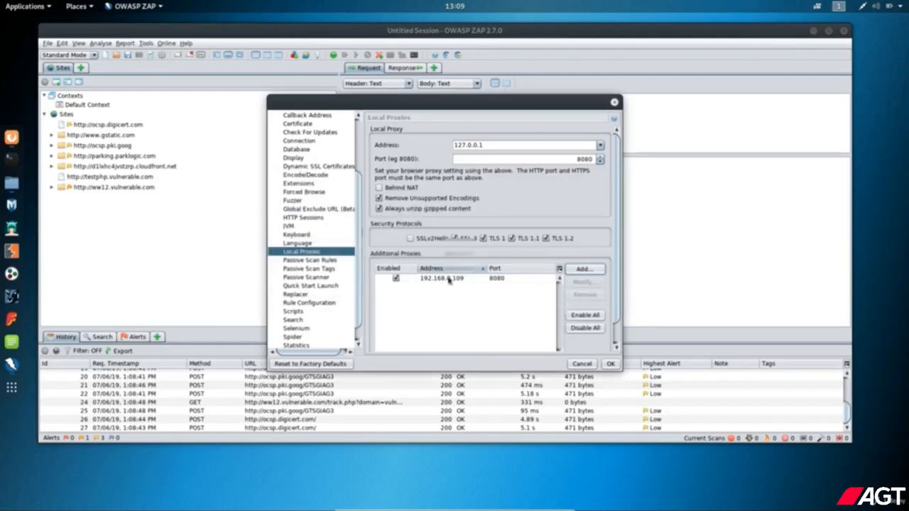
Remove the additional local proxy 192.168.0.109 and accept the options.
click(396, 278)
click(396, 278)
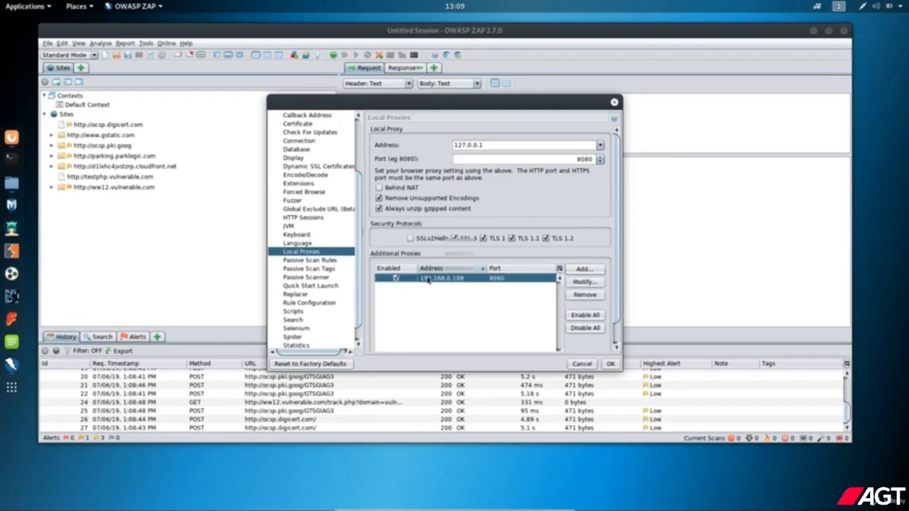
click(582, 295)
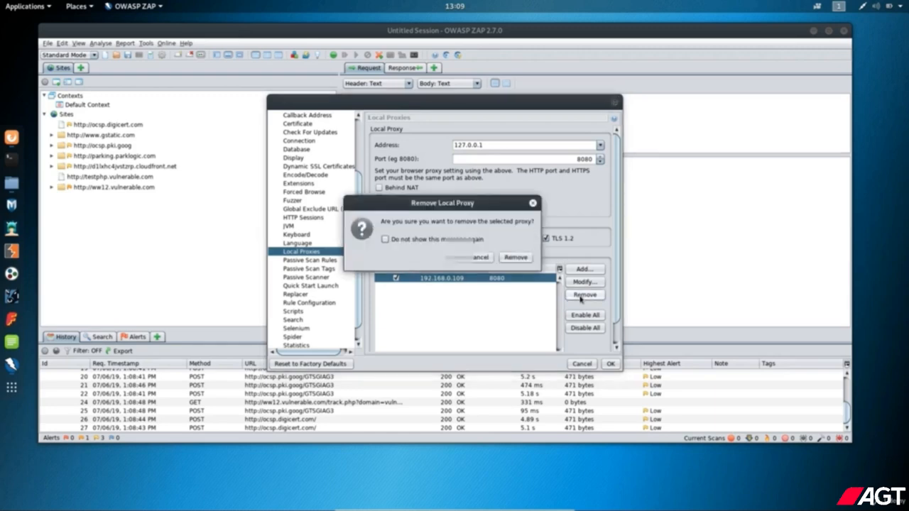
click(516, 259)
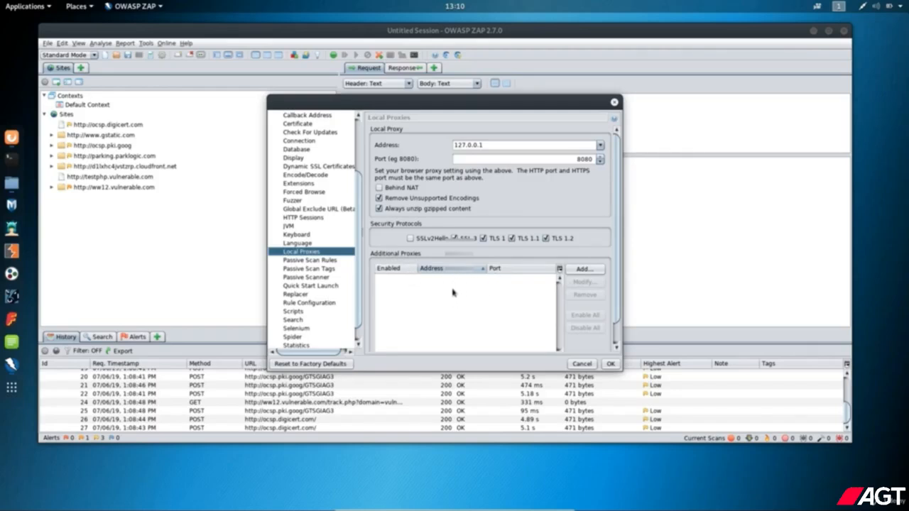
click(611, 365)
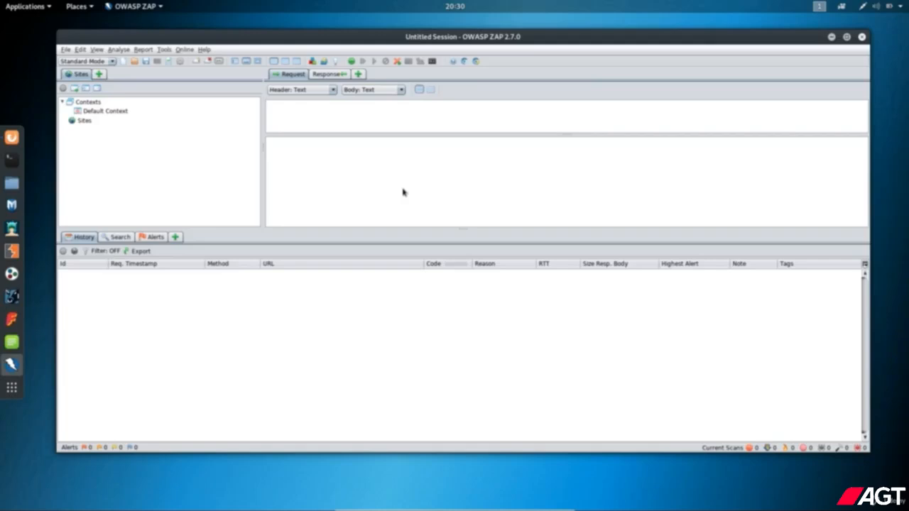
Generate a new root CA certificate in ZAP's Dynamic SSL Certificates options.
click(167, 50)
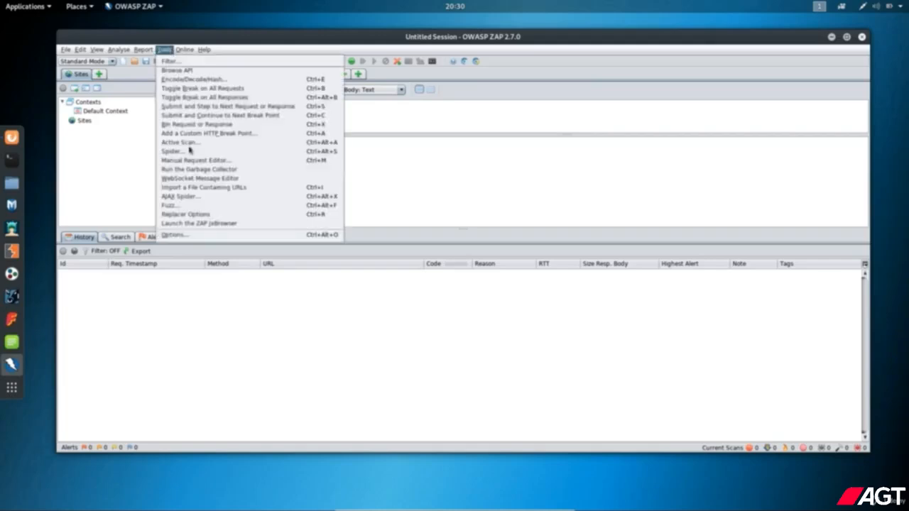
click(184, 237)
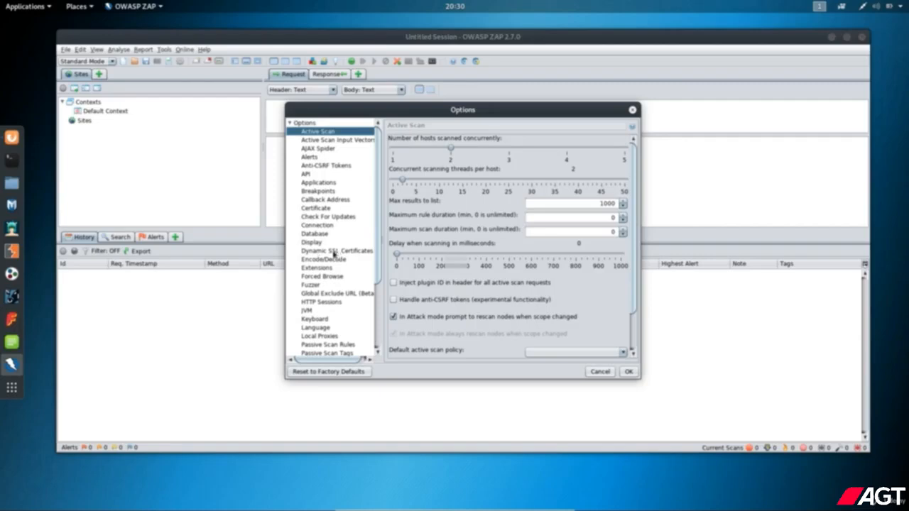
click(334, 251)
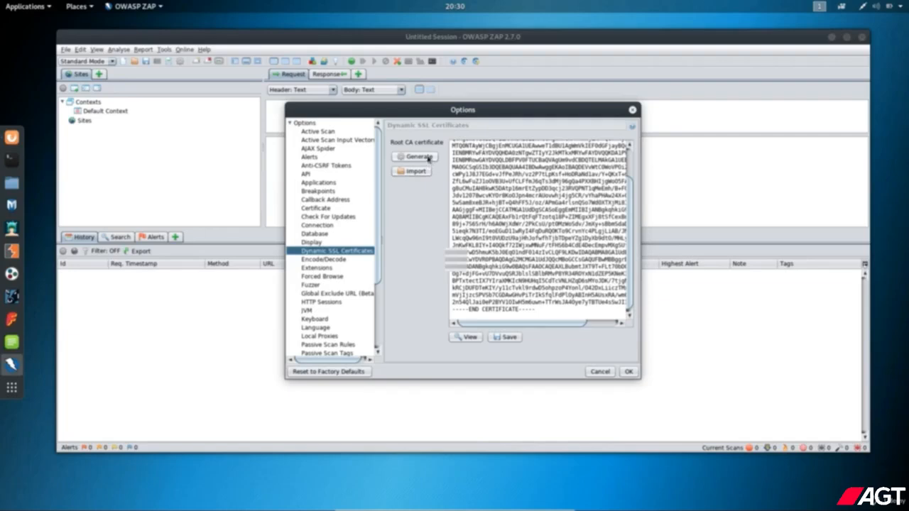
click(412, 157)
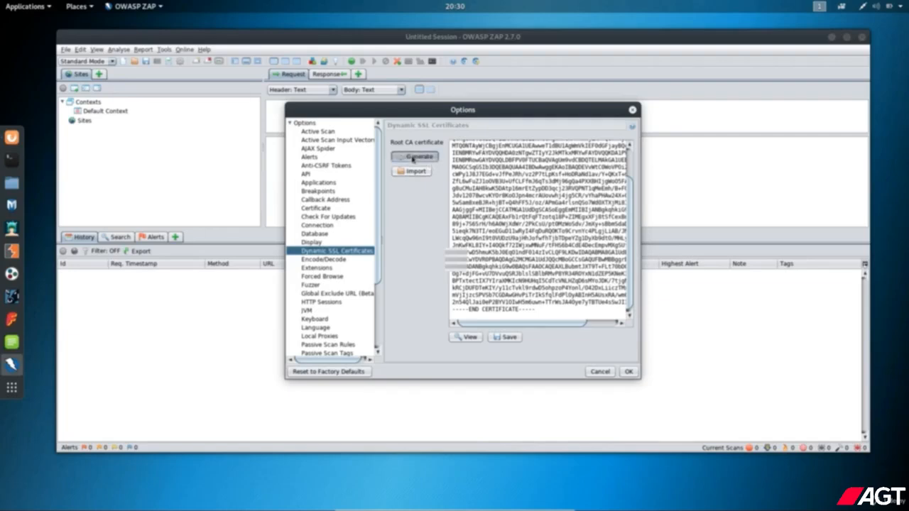
click(593, 275)
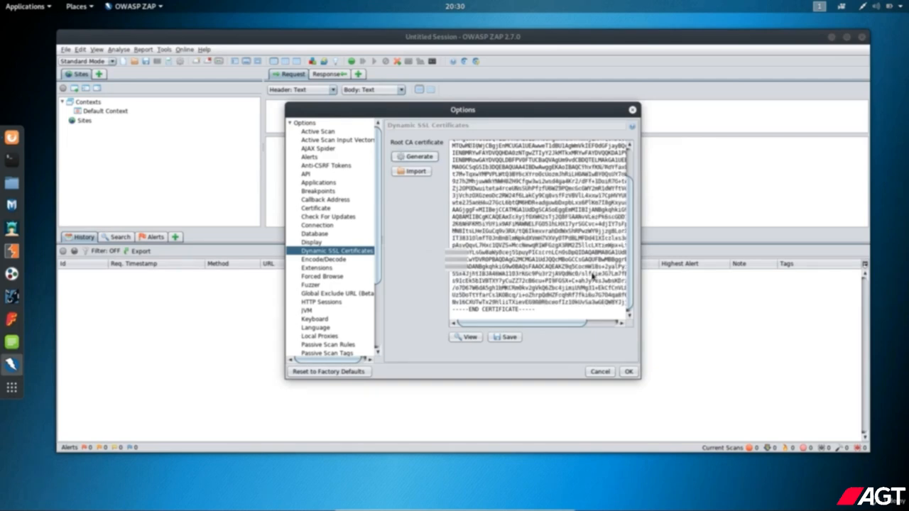
Save the root CA certificate to the Desktop folder as owasp_zap_root_ca.cer and accept the options.
click(509, 338)
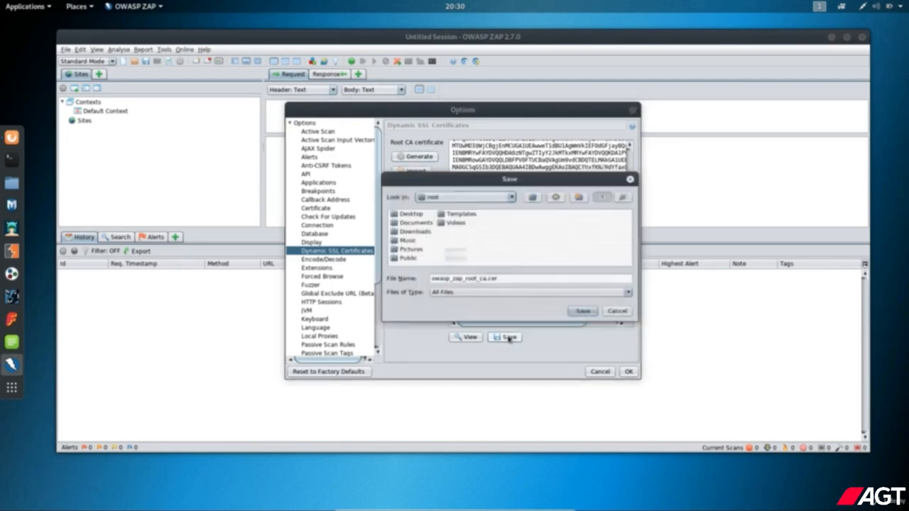
click(419, 214)
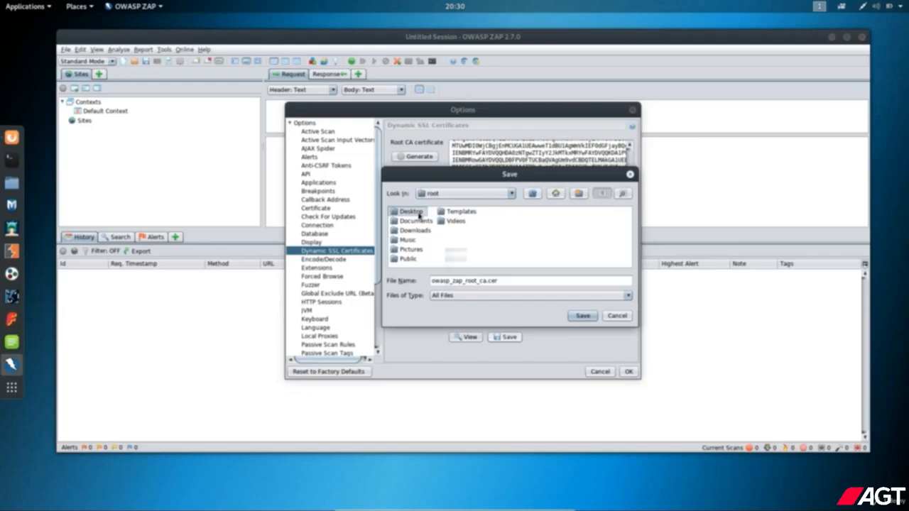
click(582, 316)
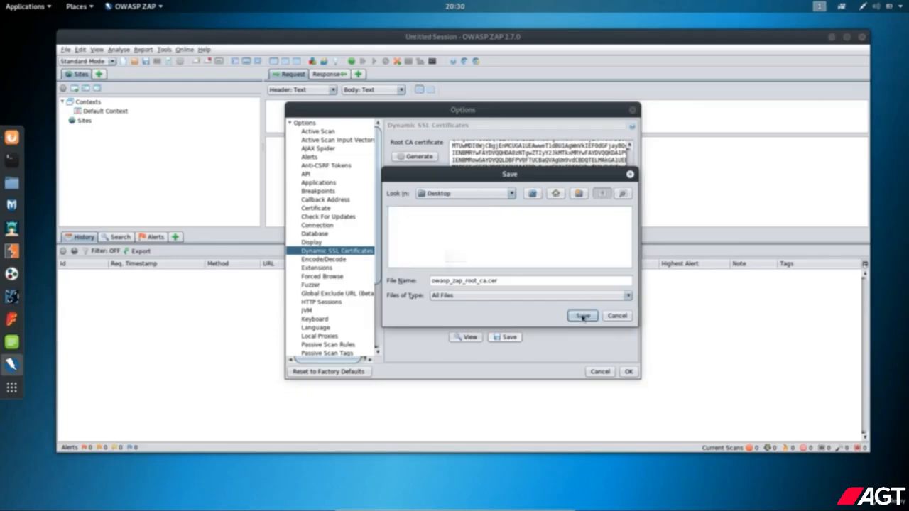
click(583, 317)
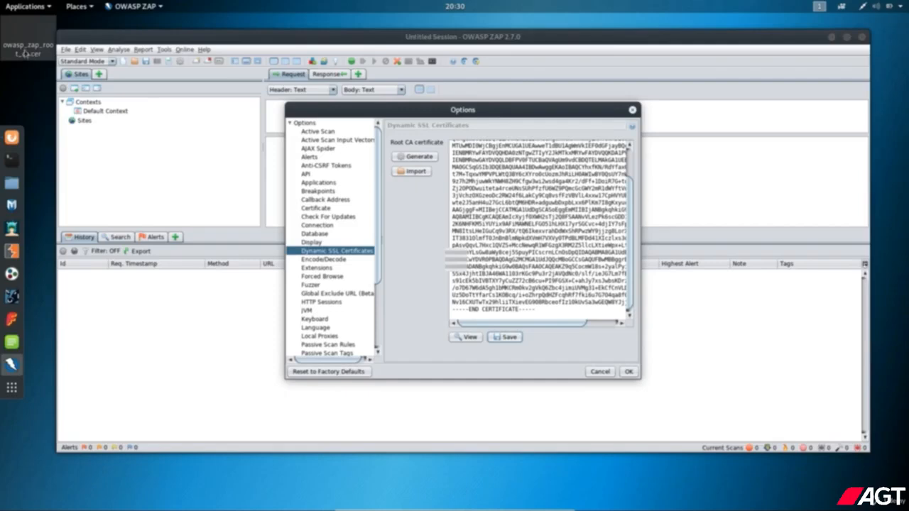
click(627, 370)
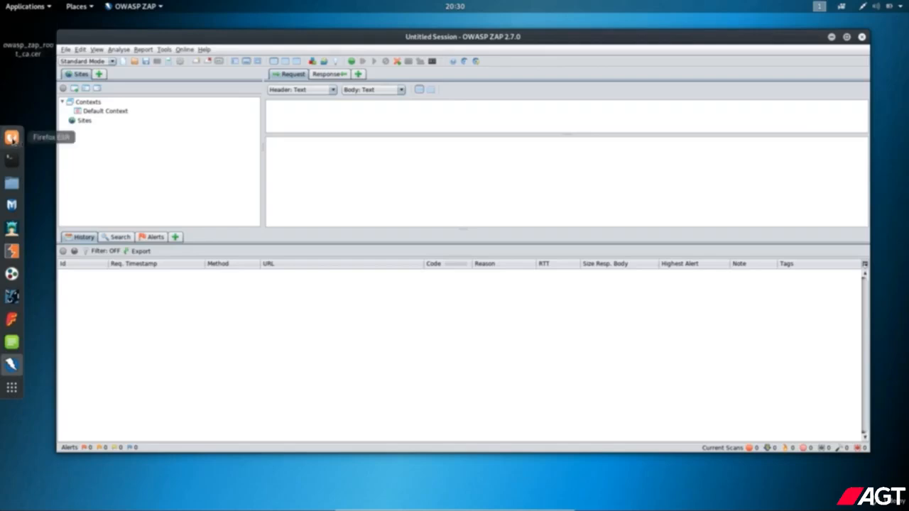
Switch to Firefox and return to its open Preferences page.
click(12, 137)
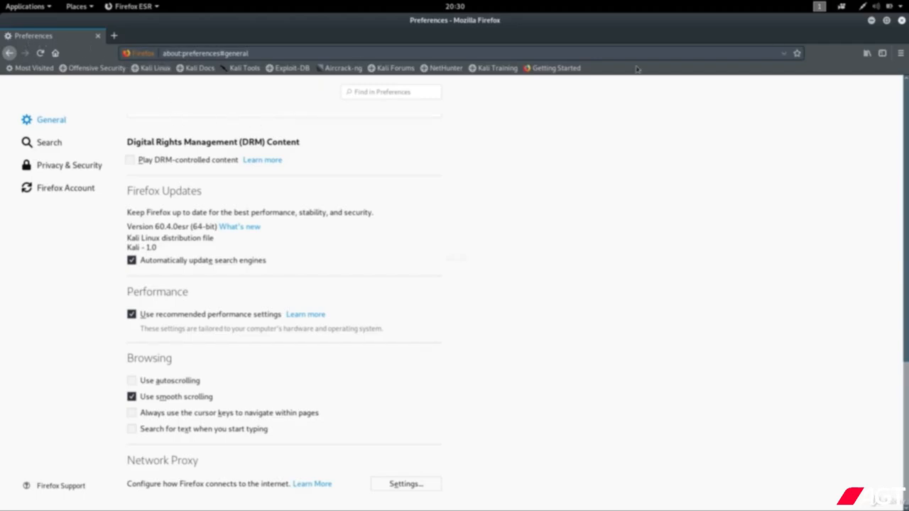
click(900, 54)
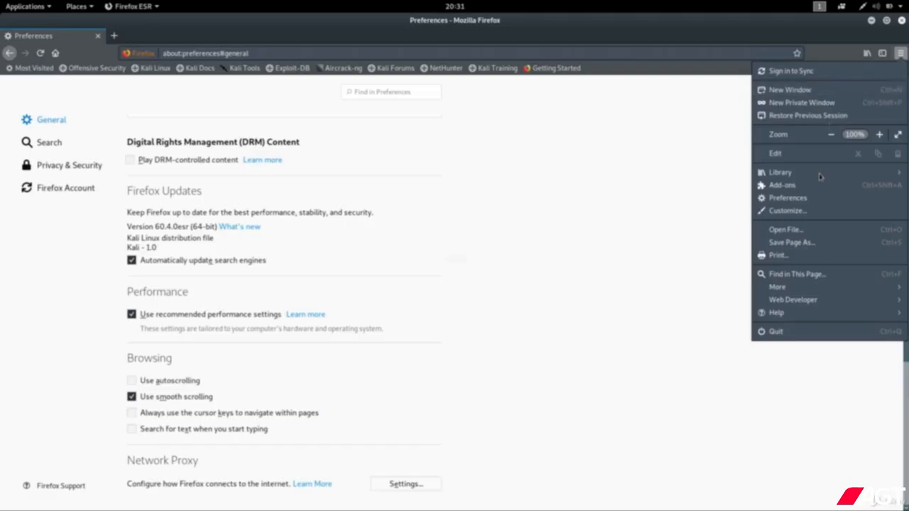
click(544, 175)
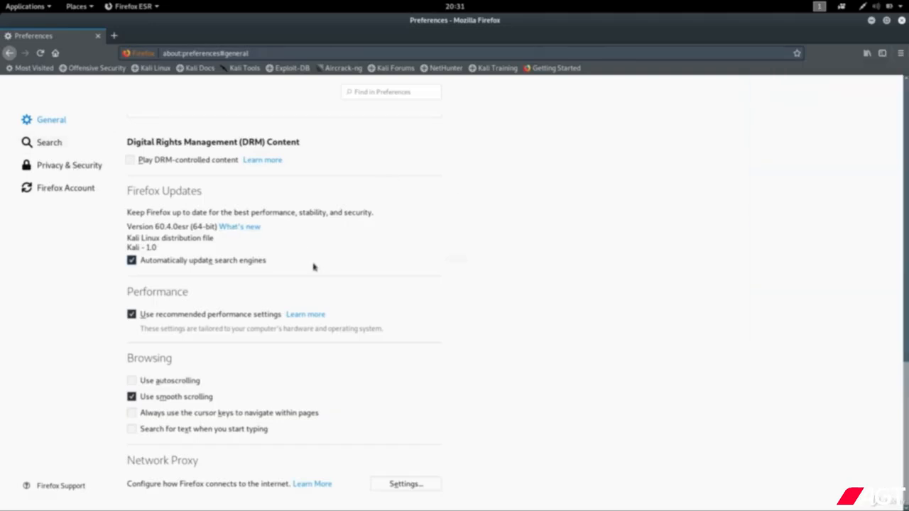
Import owasp_zap_root_ca.cer from the Desktop as a certificate authority in Firefox, trusting it to identify websites and email users.
scroll(241, 279, up, 1)
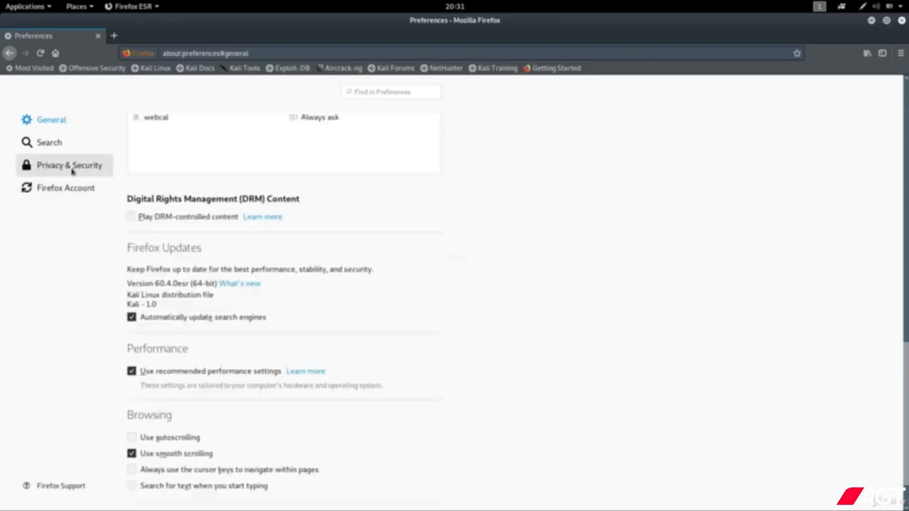
click(72, 170)
scroll(322, 284, down, 8)
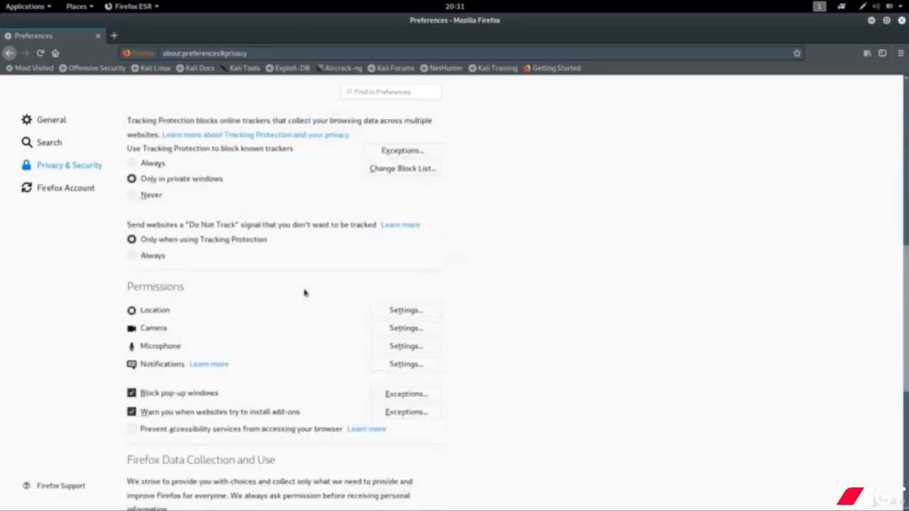
scroll(304, 292, down, 6)
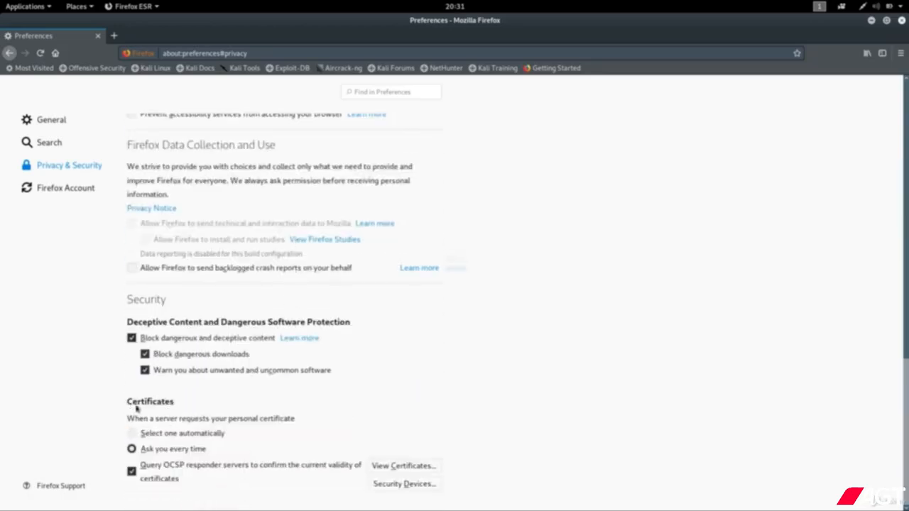
click(408, 467)
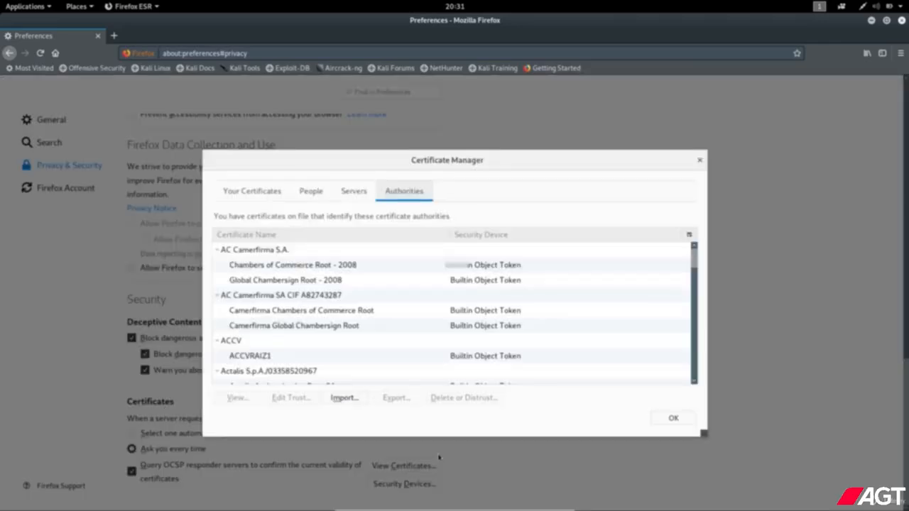
click(345, 398)
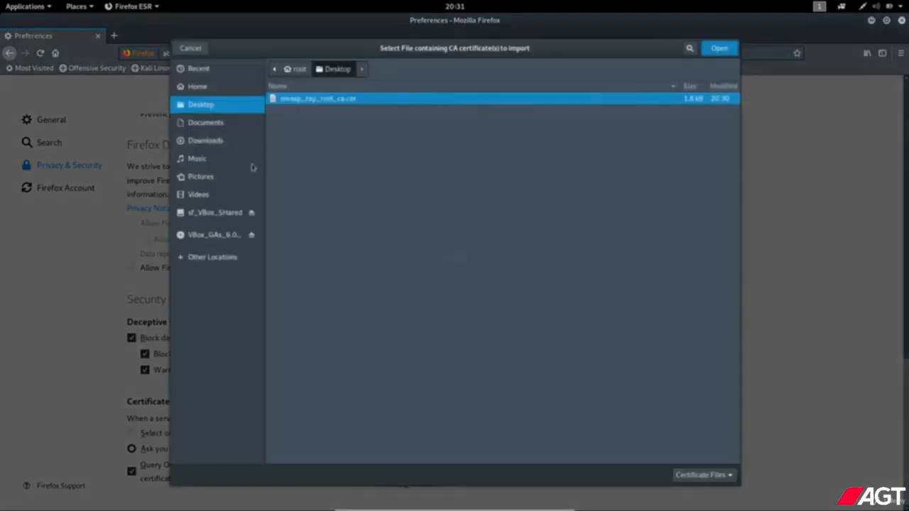
double_click(326, 100)
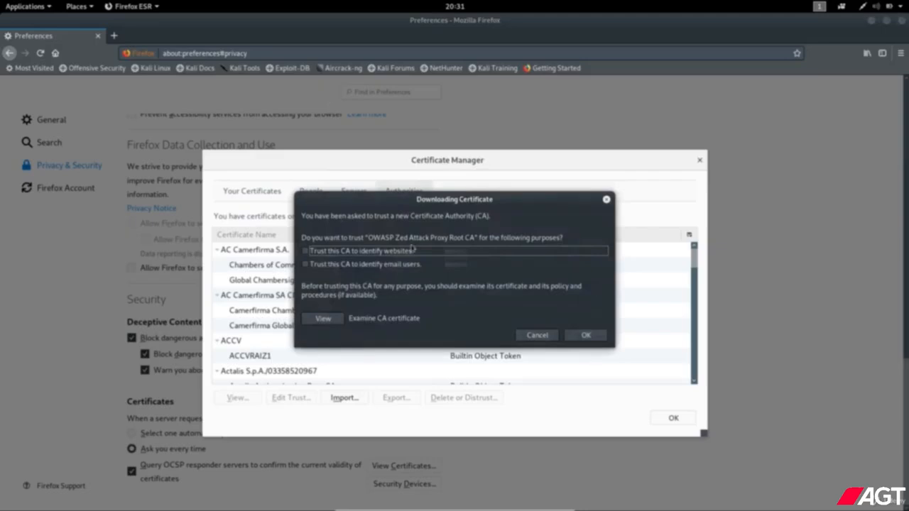
click(306, 252)
click(306, 264)
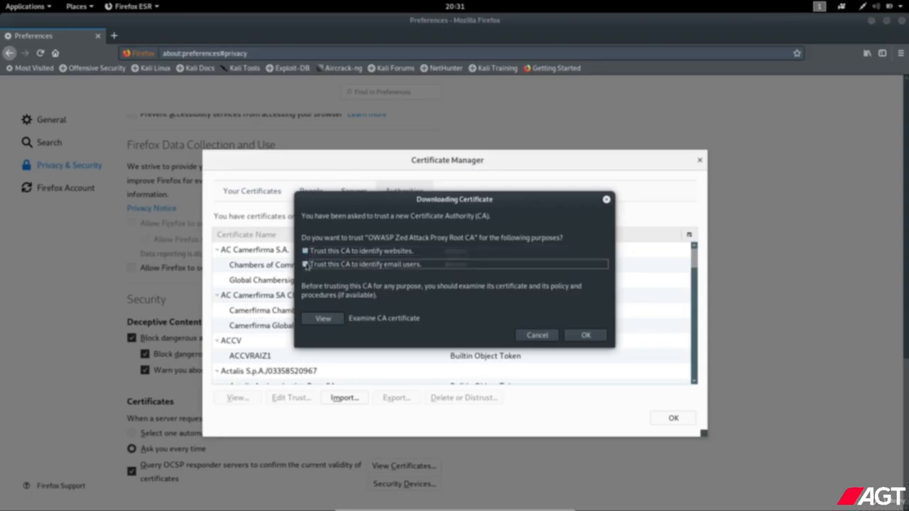
click(586, 335)
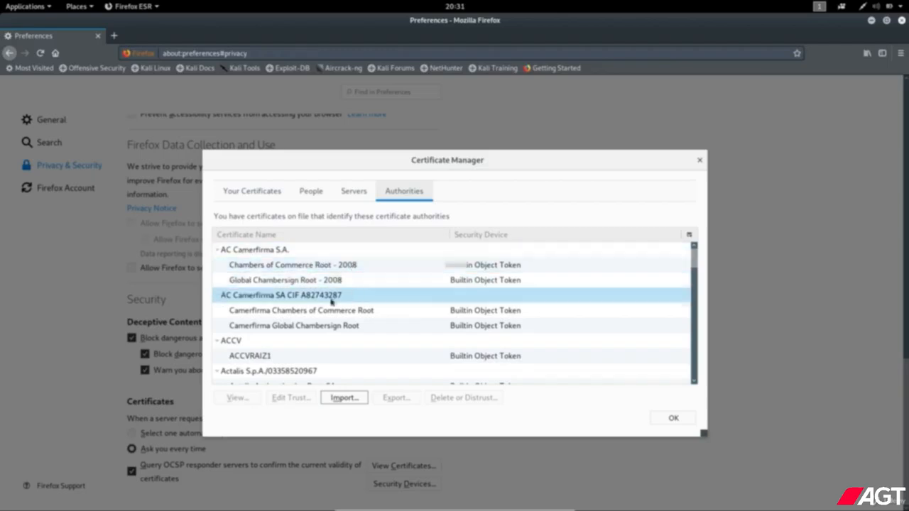
Find the OWASP Zed Attack Proxy Root CA among the certificate authorities, then close the certificate manager.
scroll(314, 310, down, 5)
scroll(313, 310, down, 10)
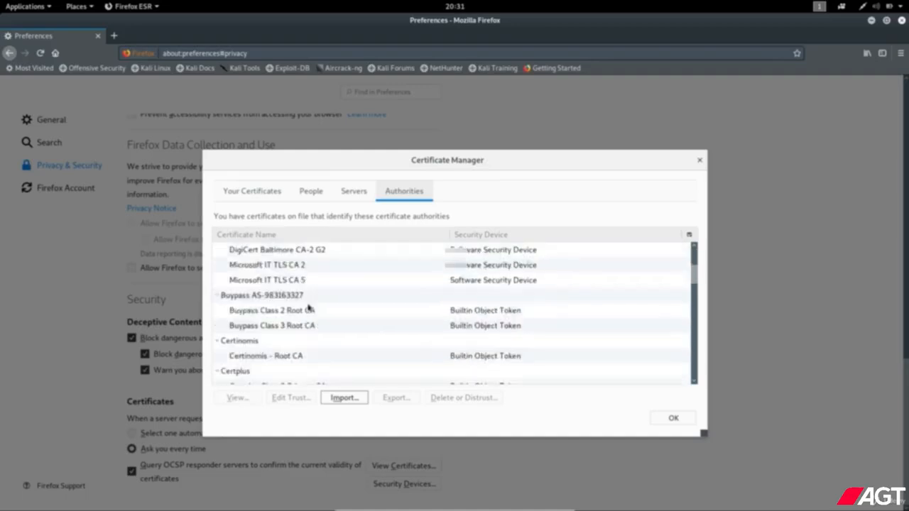
scroll(290, 304, down, 10)
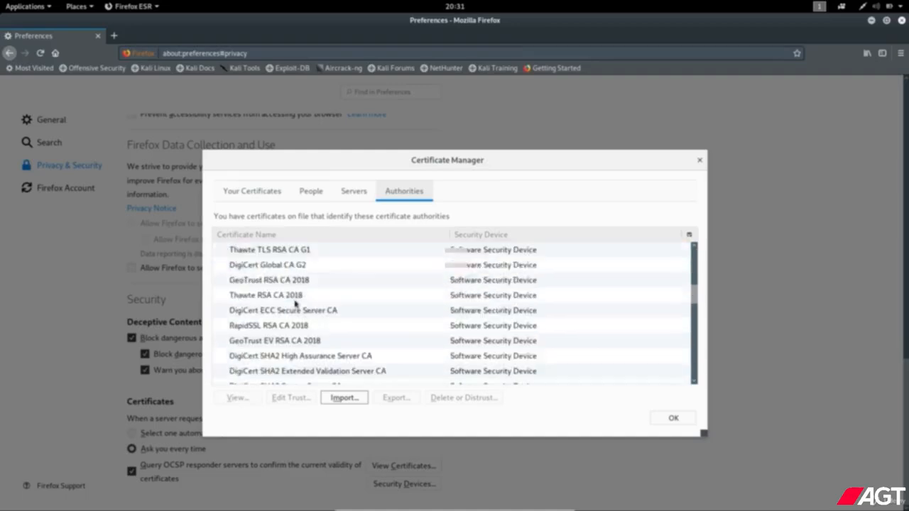
scroll(263, 300, down, 8)
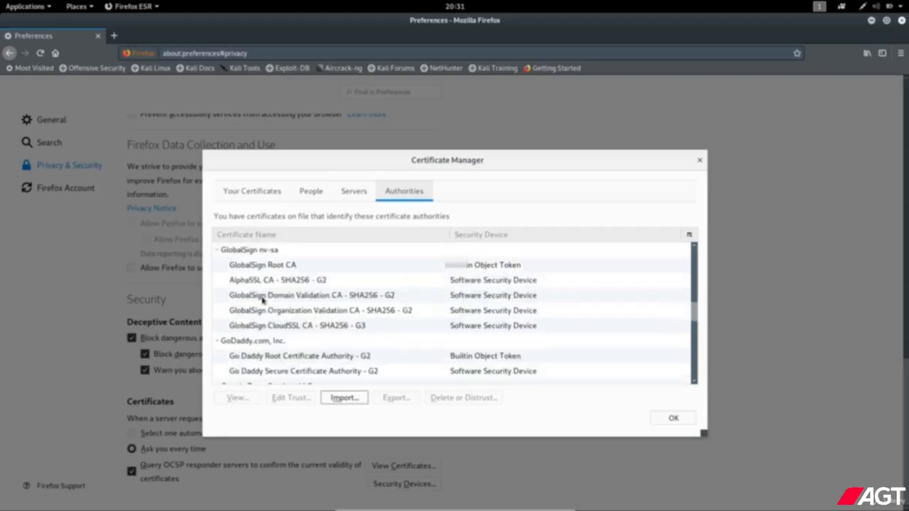
scroll(262, 300, down, 7)
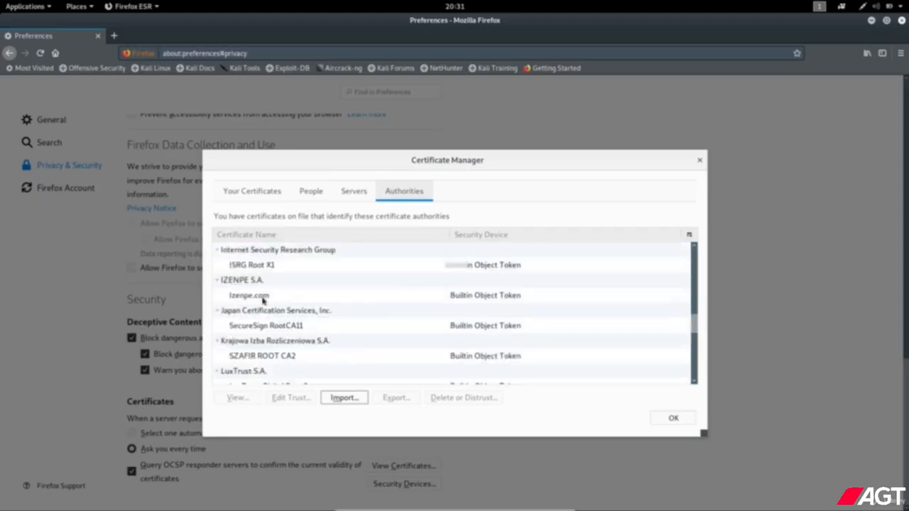
click(248, 295)
click(228, 266)
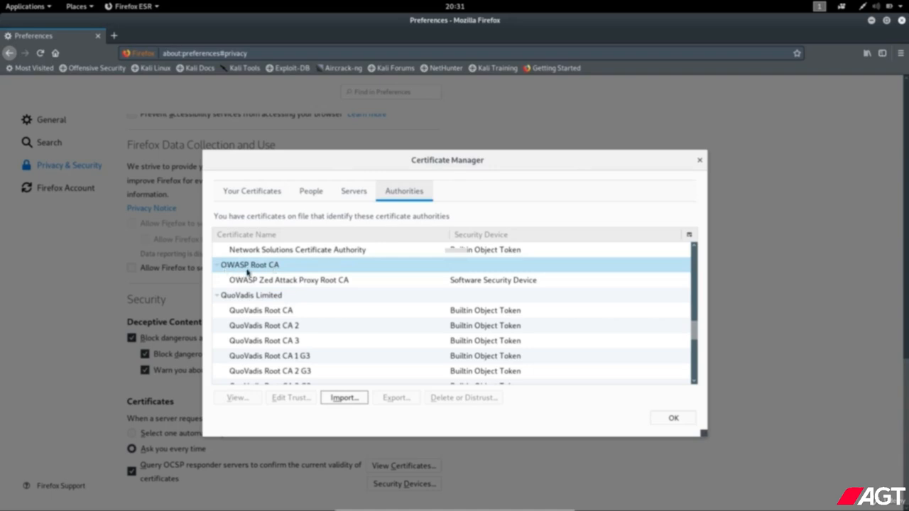
click(244, 281)
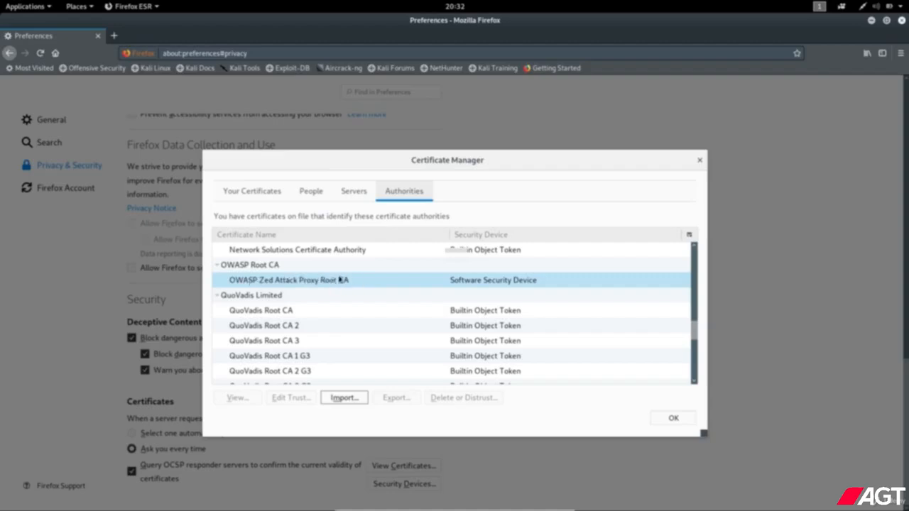
click(671, 419)
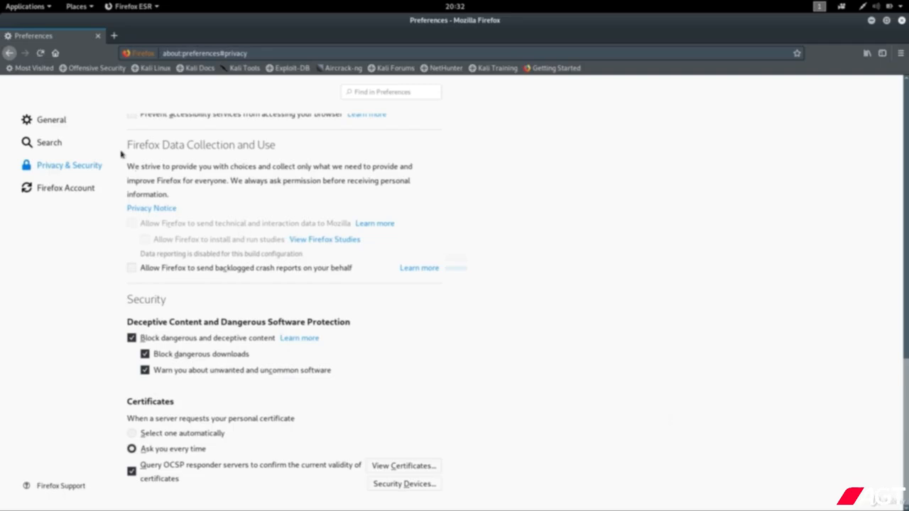
Configure the network connection to use the manual proxy 127.0.0.1 on port 8080 for all protocols, and recheck the saved settings.
click(52, 126)
scroll(369, 318, down, 5)
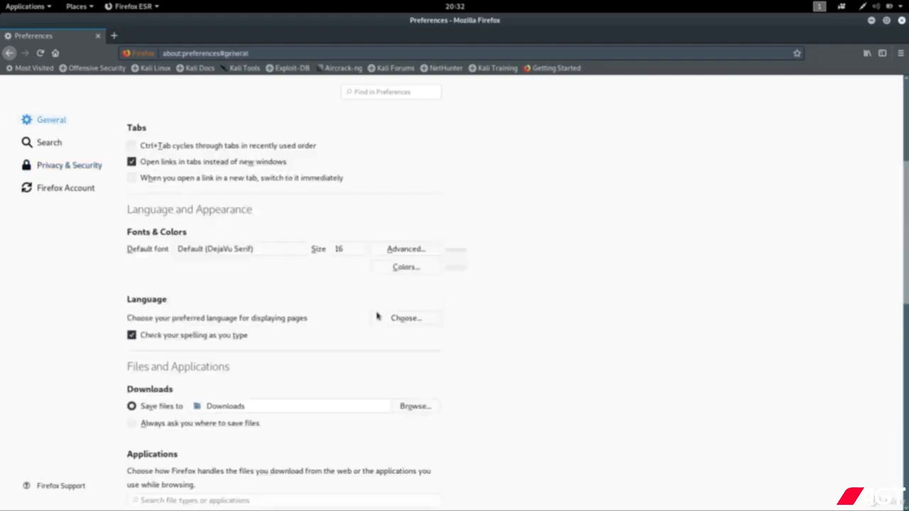
scroll(377, 318, down, 8)
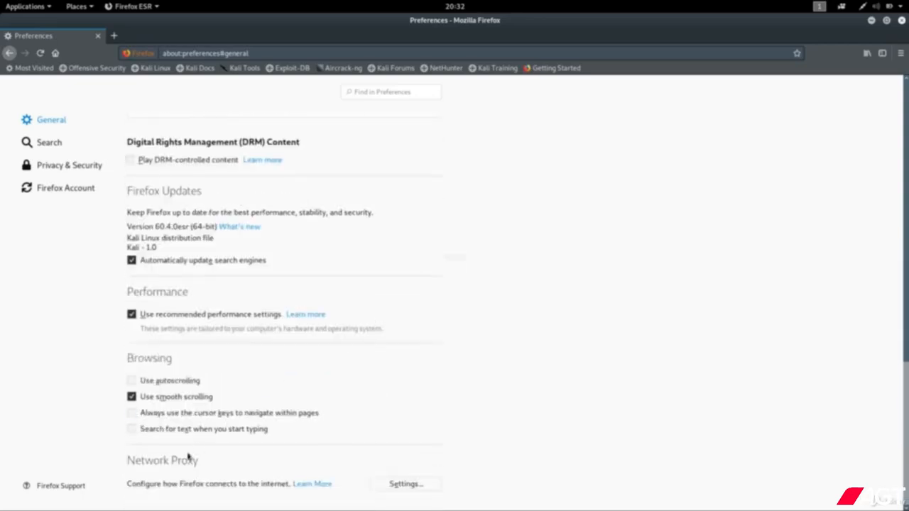
click(403, 484)
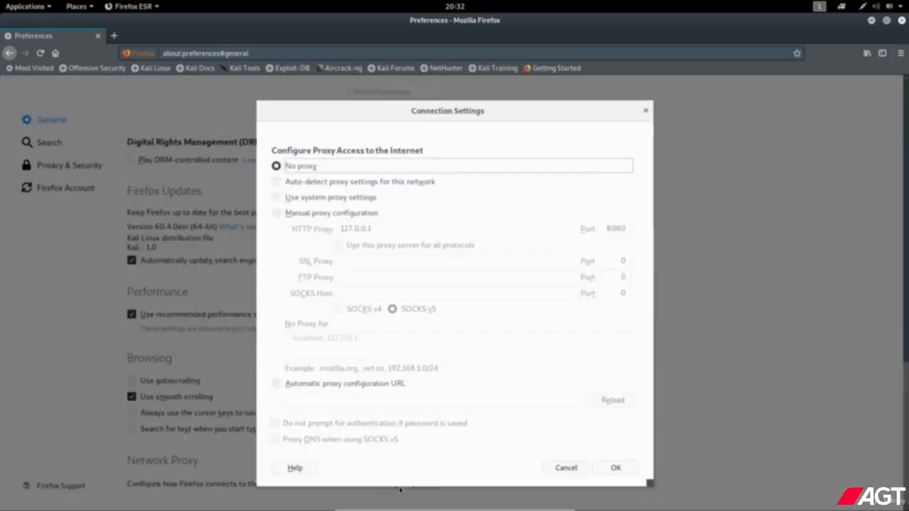
click(277, 214)
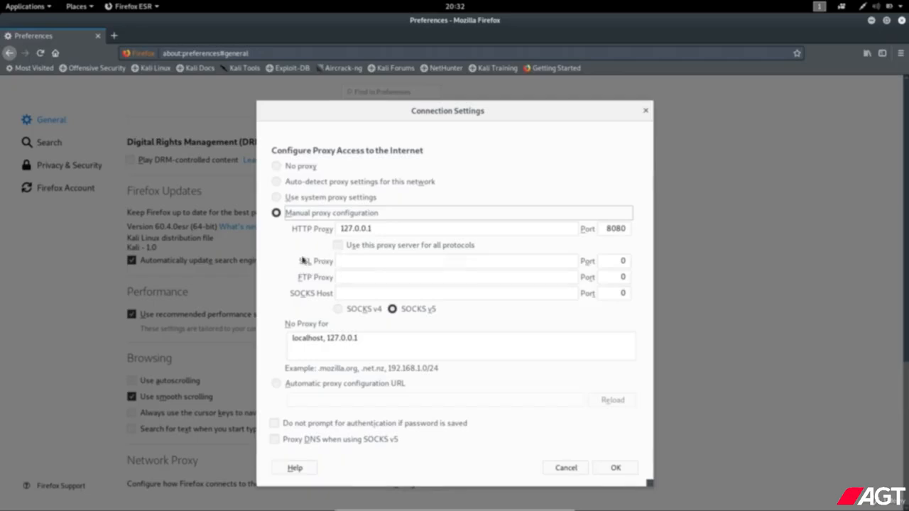
click(338, 246)
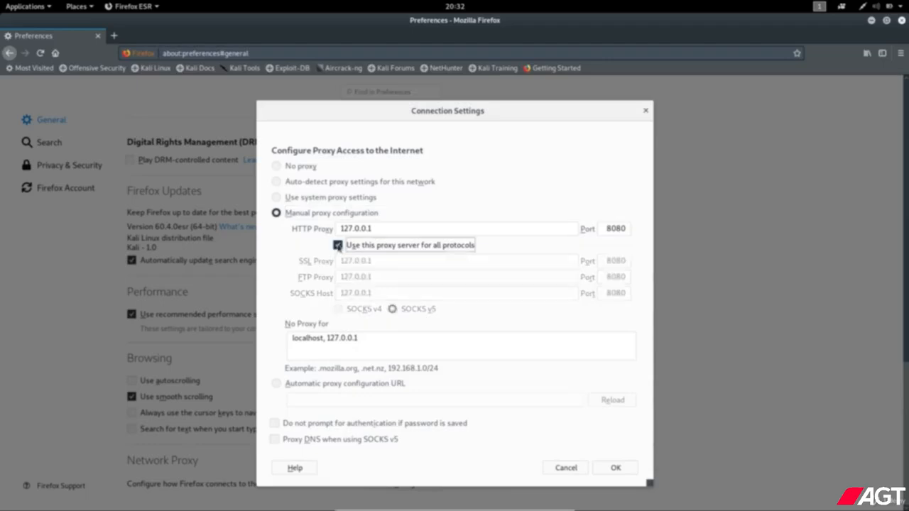
click(614, 468)
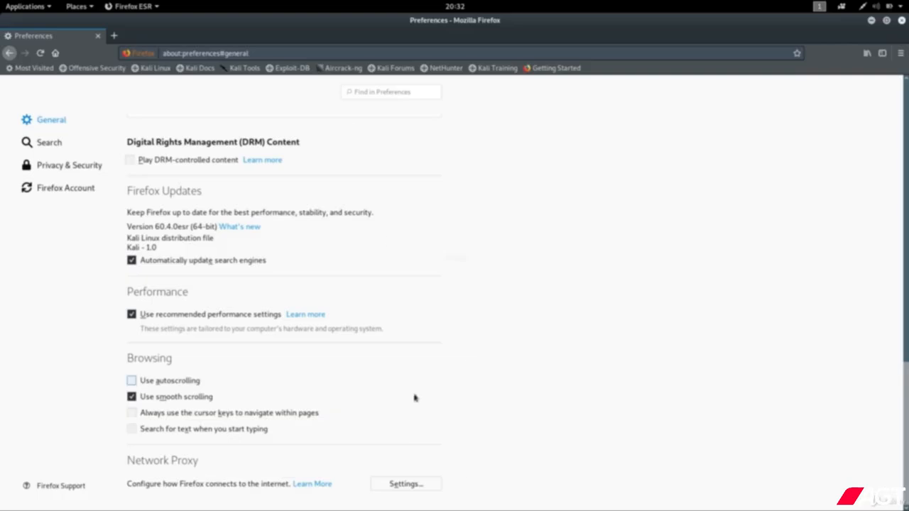
click(406, 483)
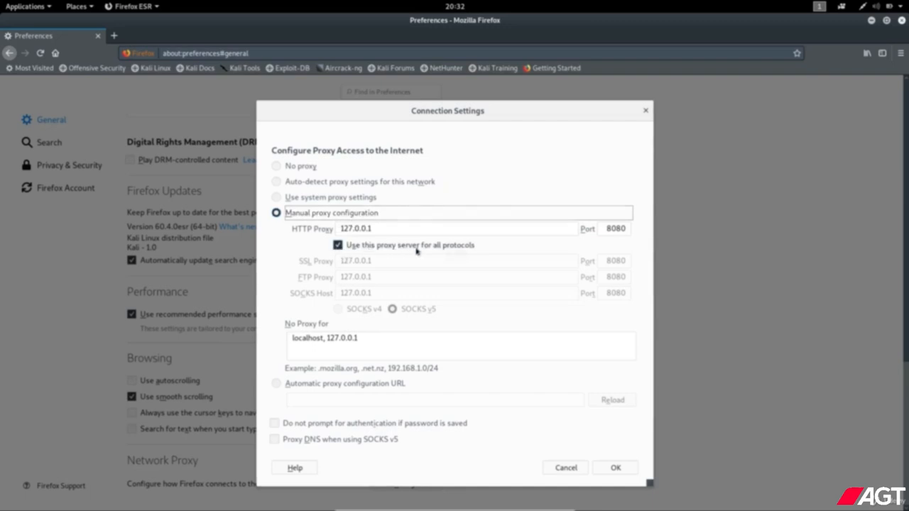
click(617, 468)
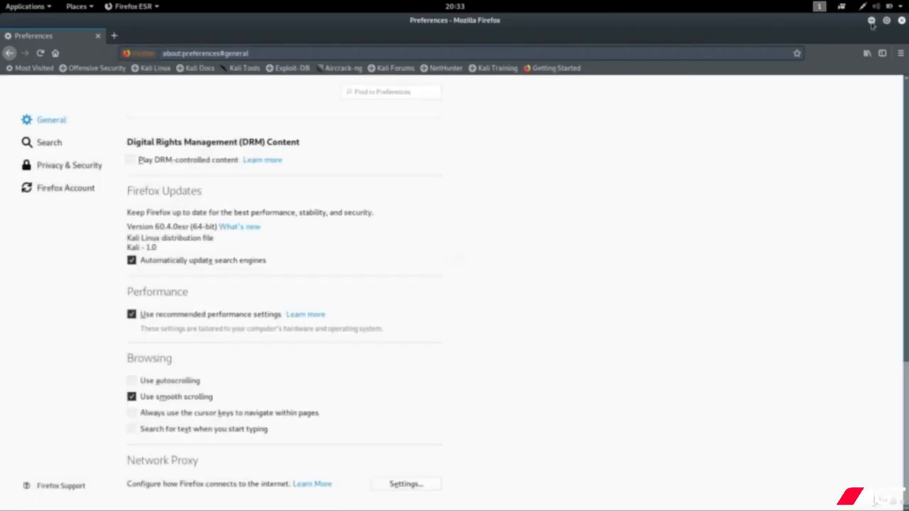
Switch to OWASP ZAP and toggle the break on all requests and responses on and back off.
click(872, 22)
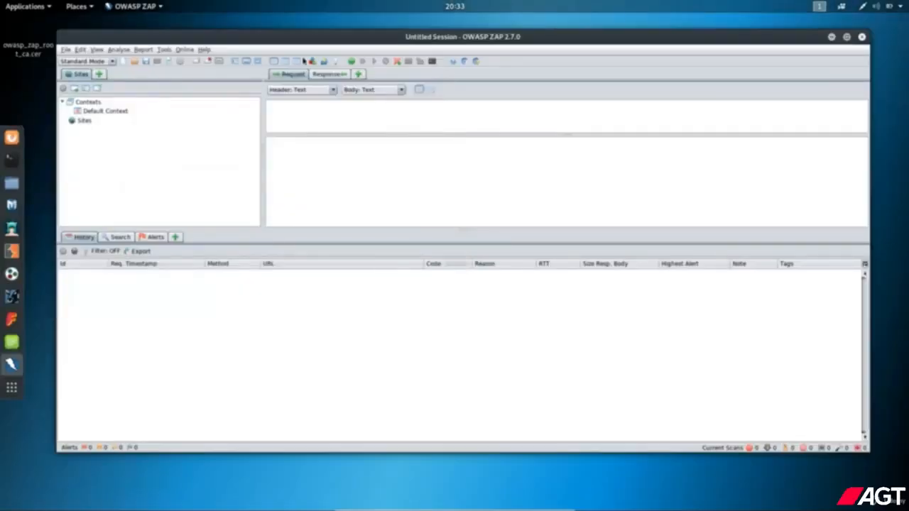
click(351, 62)
click(352, 63)
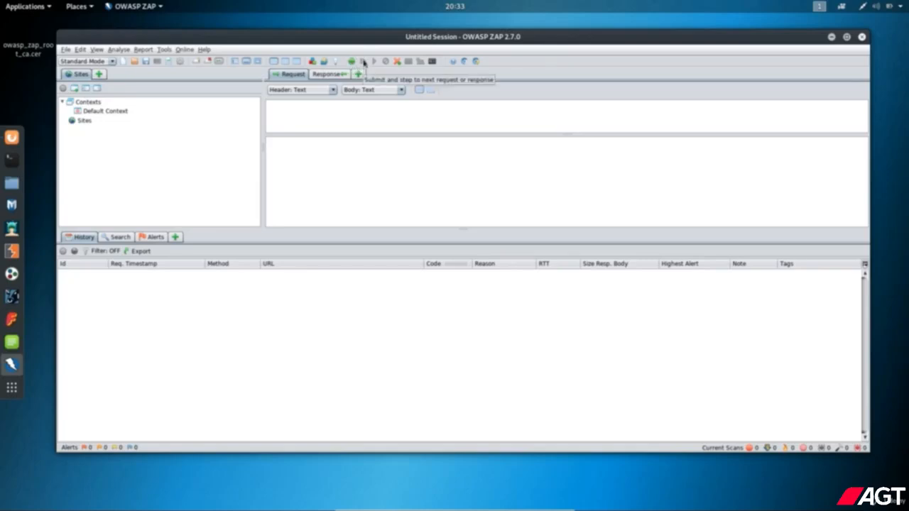
click(353, 62)
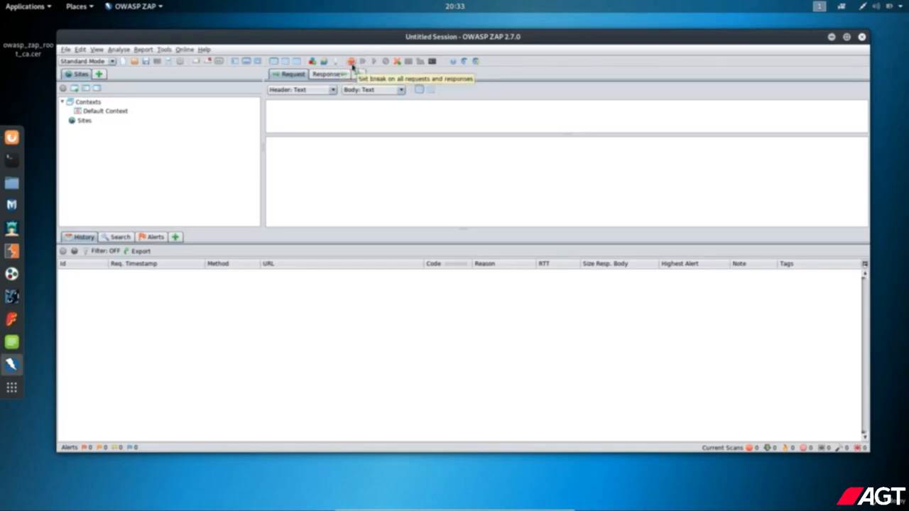
click(352, 62)
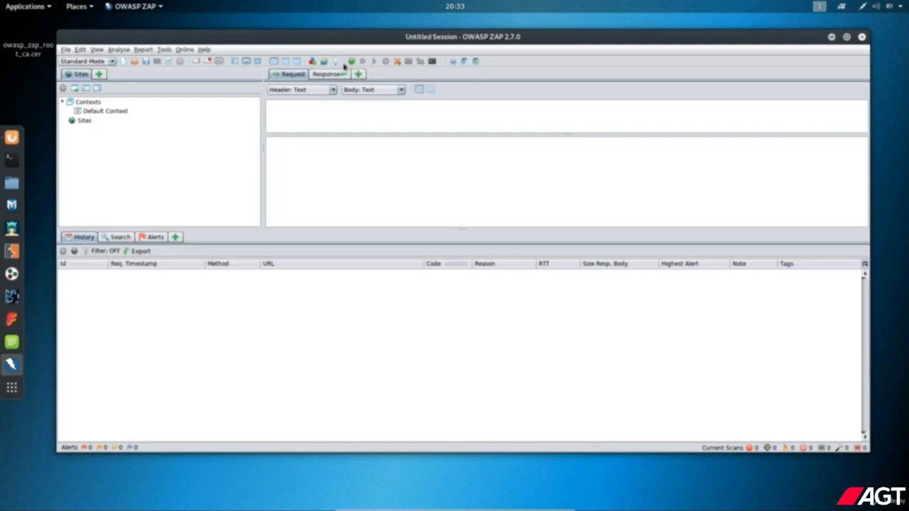
click(349, 64)
click(353, 63)
Switch to Firefox and load testphp.vulnweb.com in a new tab.
click(12, 137)
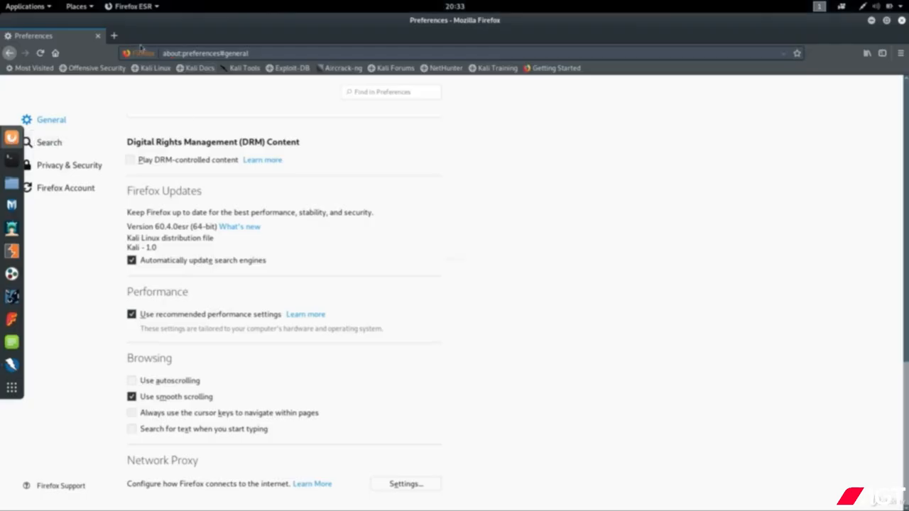
click(113, 35)
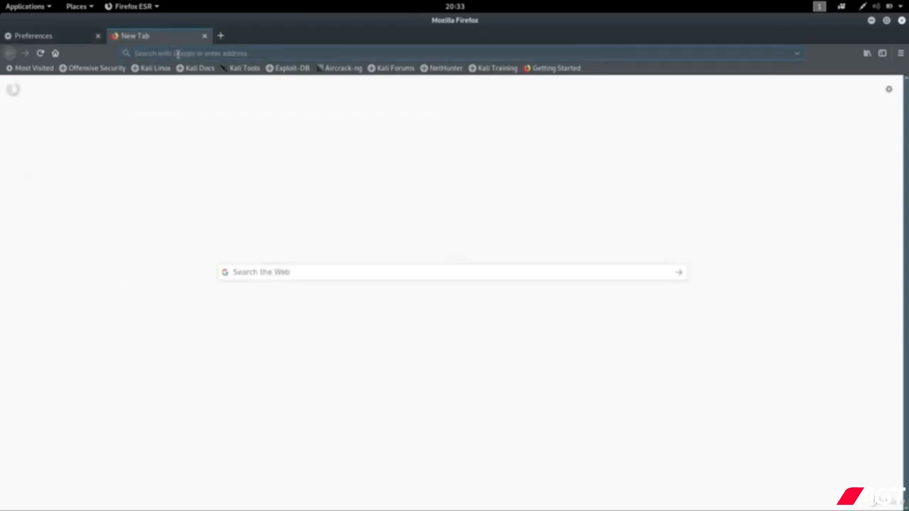
text(testphp.vulnweb.com/)
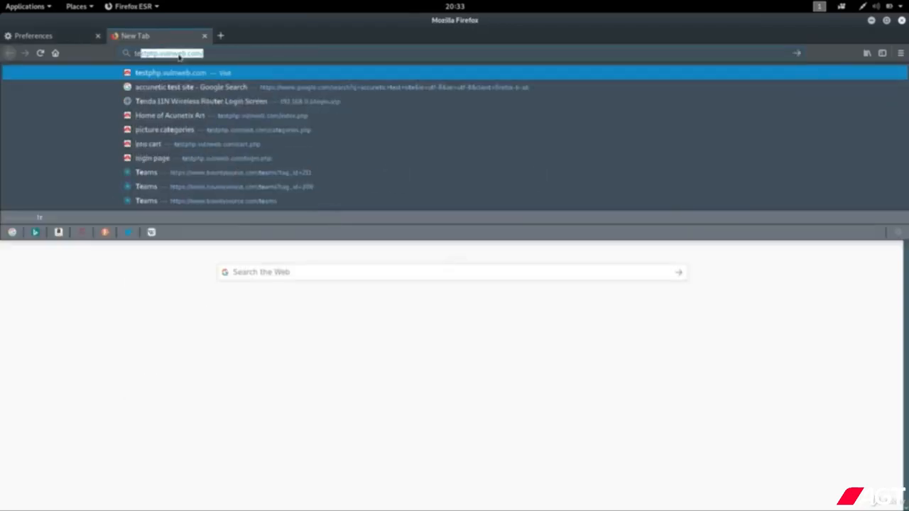
click(176, 75)
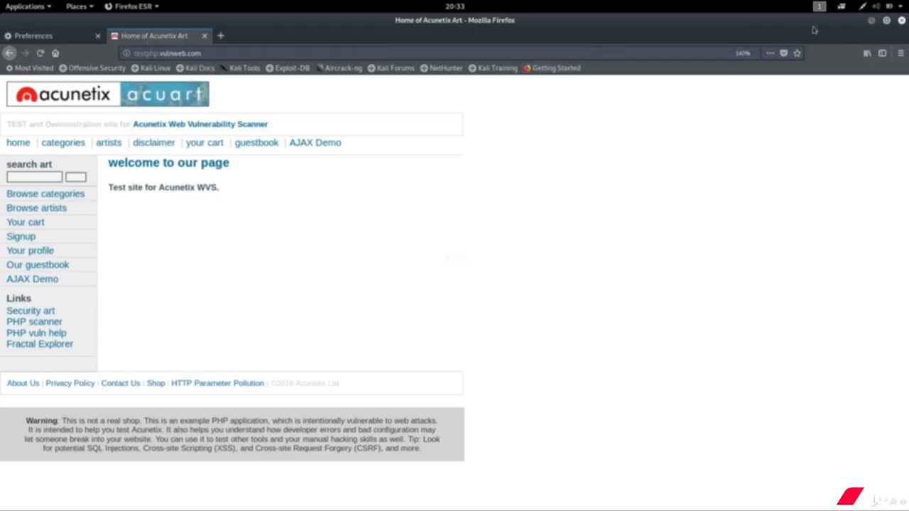
Switch to OWASP ZAP and examine the captured testphp.vulnweb.com entry in the site tree, expanding and collapsing it.
click(872, 21)
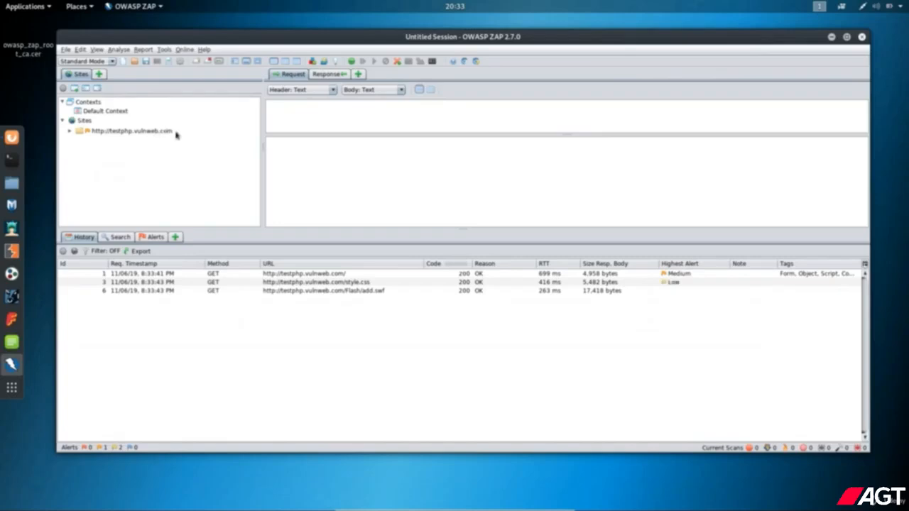
double_click(86, 132)
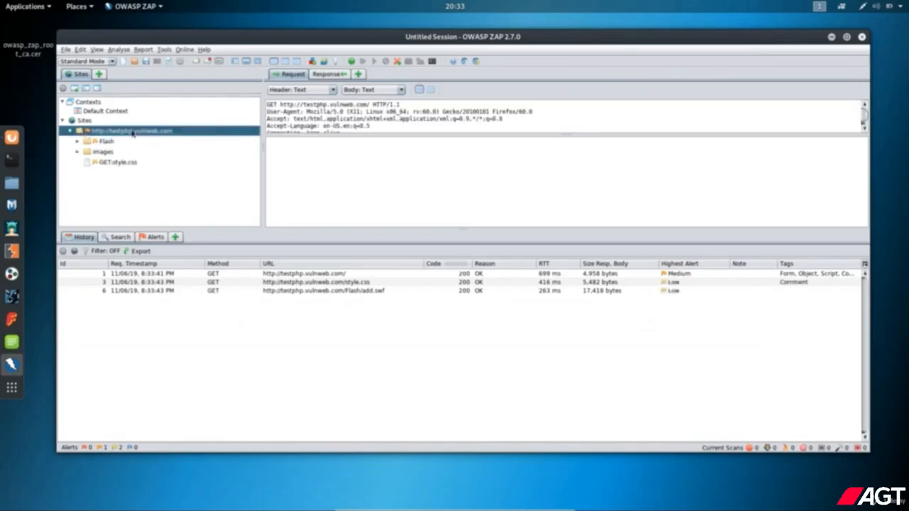
click(75, 135)
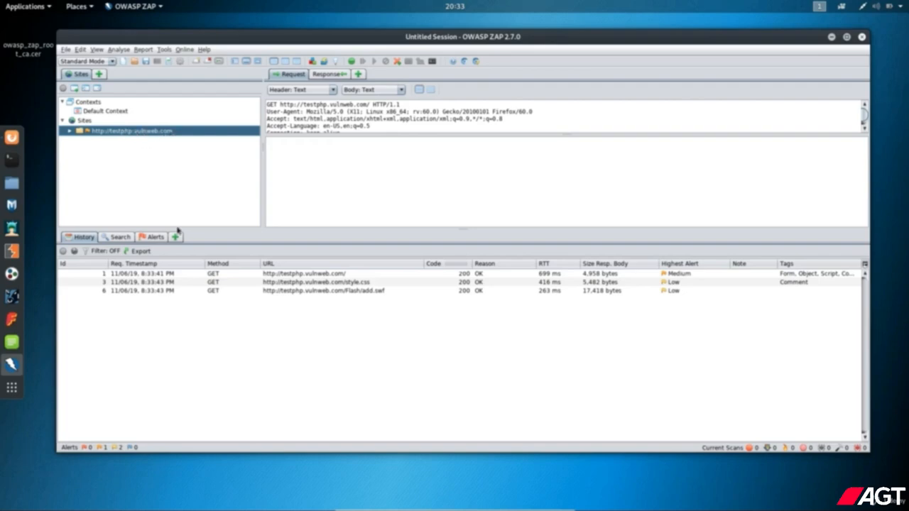
Toggle the break on all requests and responses on and off, and slightly enlarge the request header area.
click(351, 62)
click(352, 62)
drag(506, 131, 507, 146)
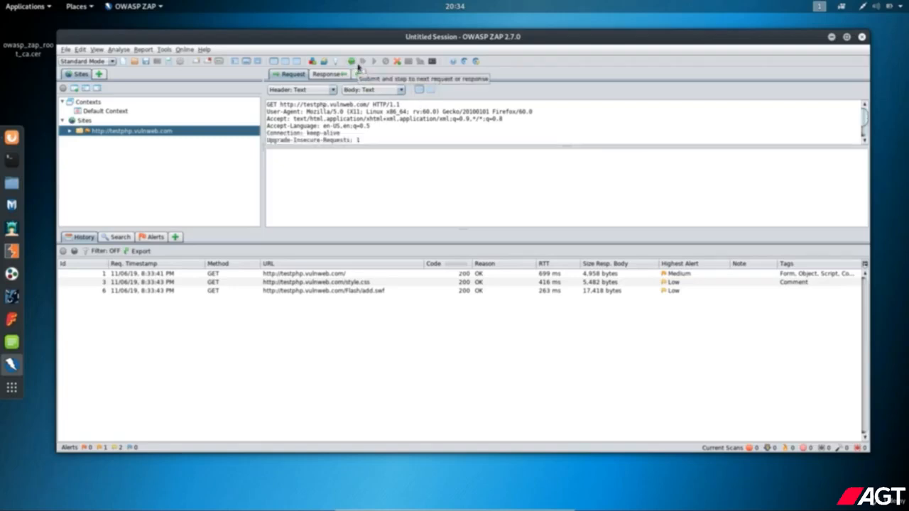
Enable the break on all requests and responses in the proxy.
click(352, 63)
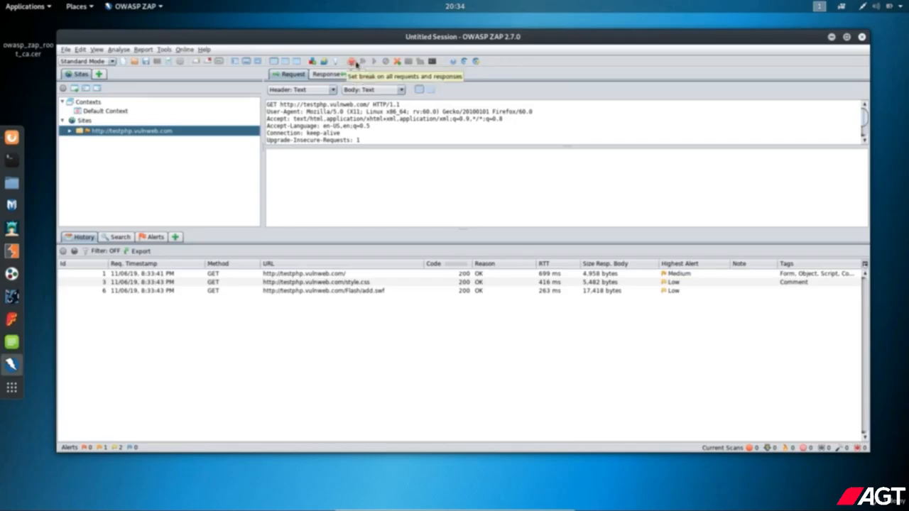
click(353, 62)
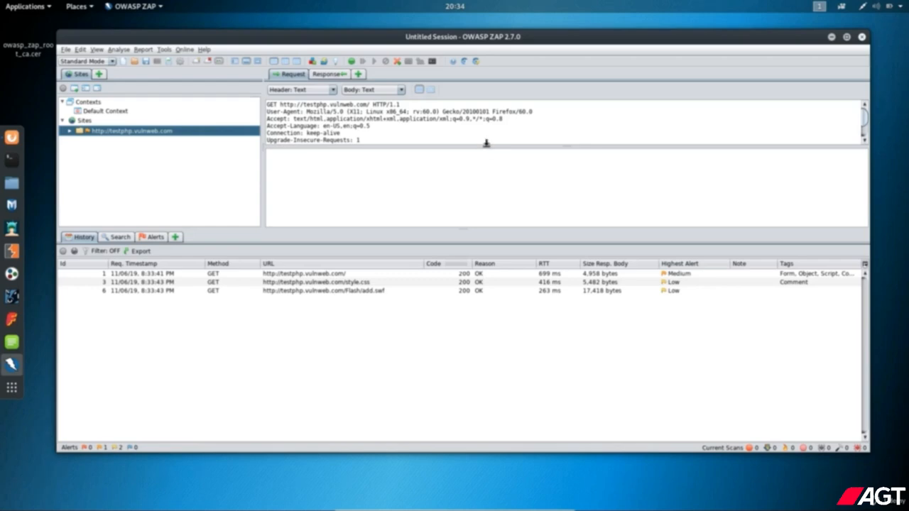
click(352, 61)
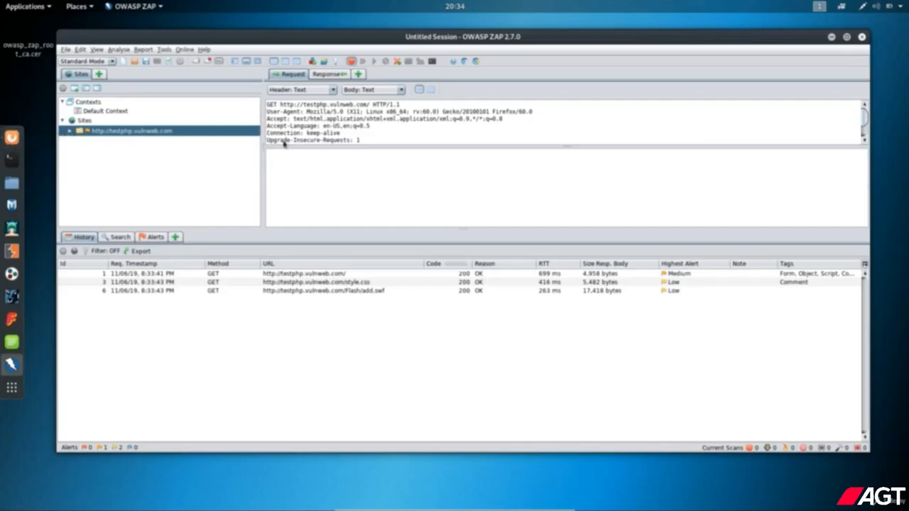
Switch to Firefox and submit an art search for "hello" on the testphp.vulnweb.com page.
click(11, 138)
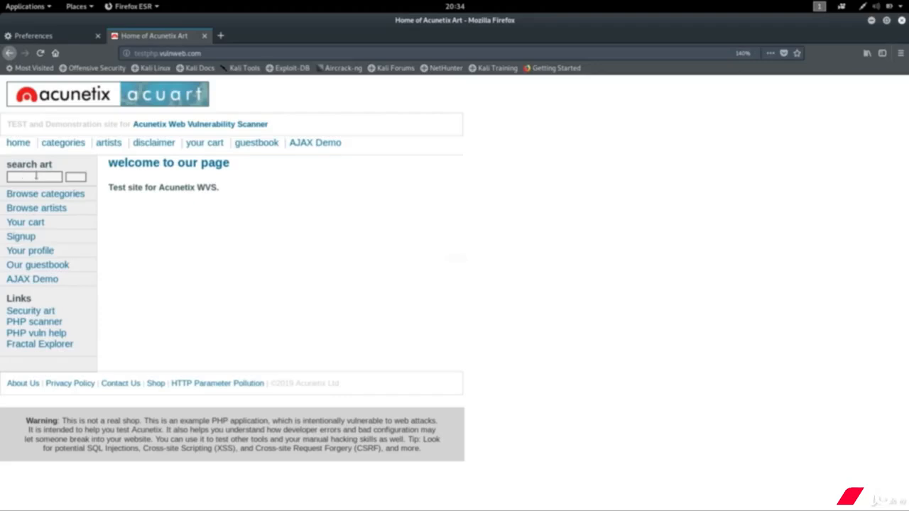
click(36, 175)
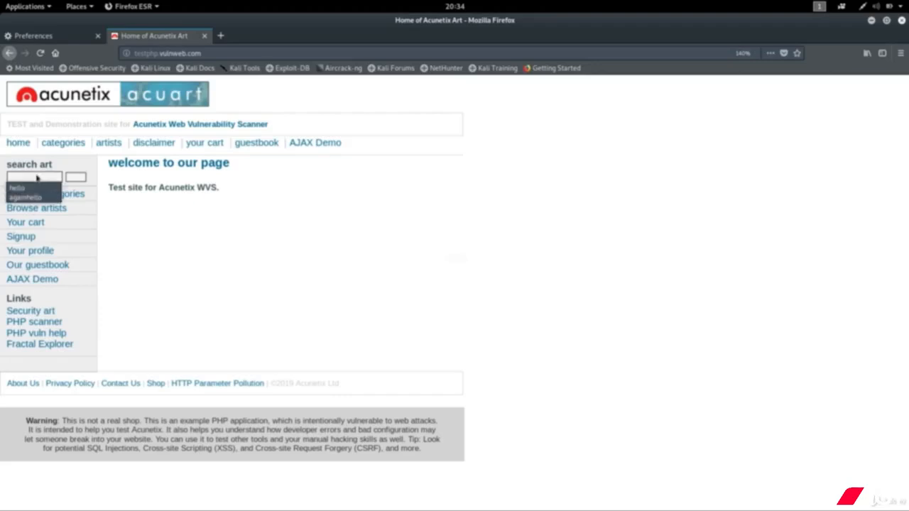
click(36, 176)
click(37, 176)
click(28, 177)
click(27, 177)
click(77, 179)
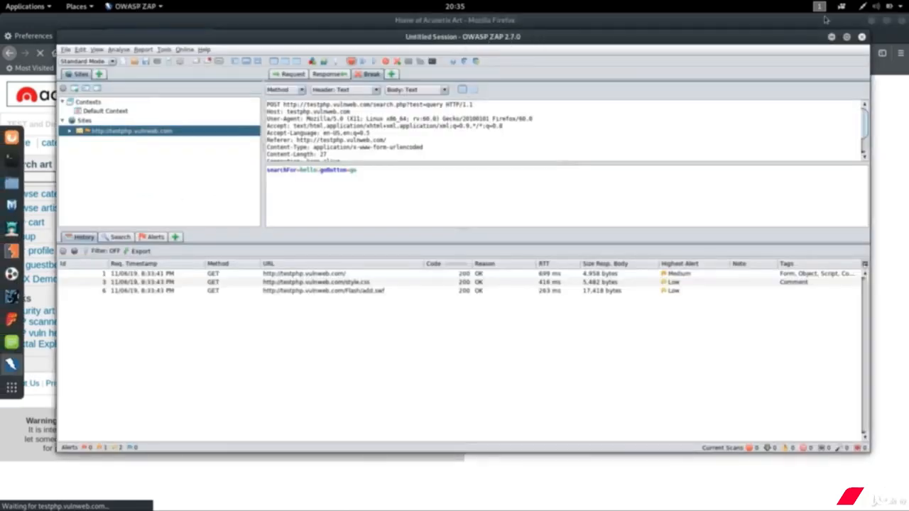
Return to OWASP ZAP and examine the intercepted search request's method and body, in split and combined header and body views.
click(871, 24)
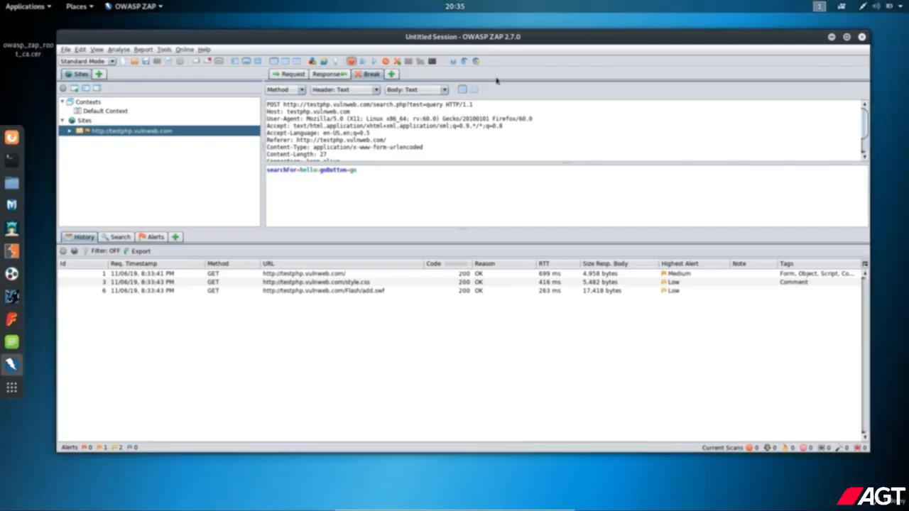
drag(278, 174, 258, 173)
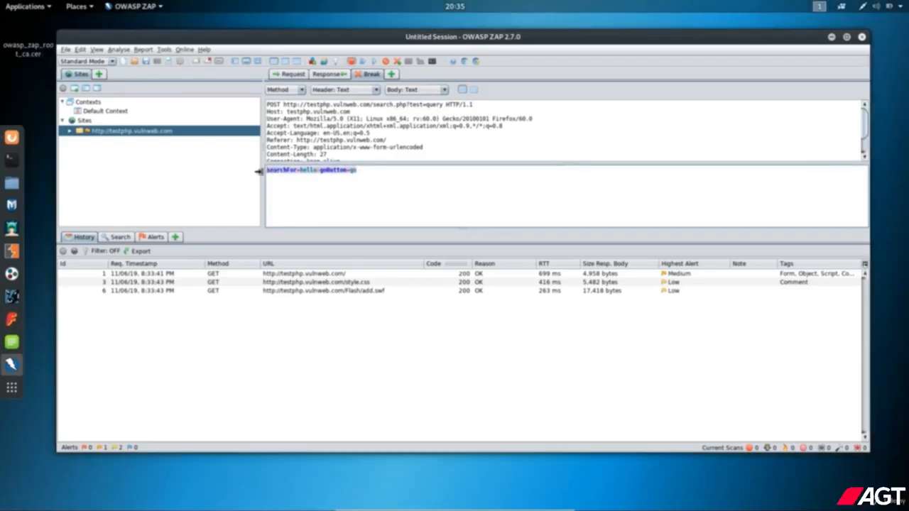
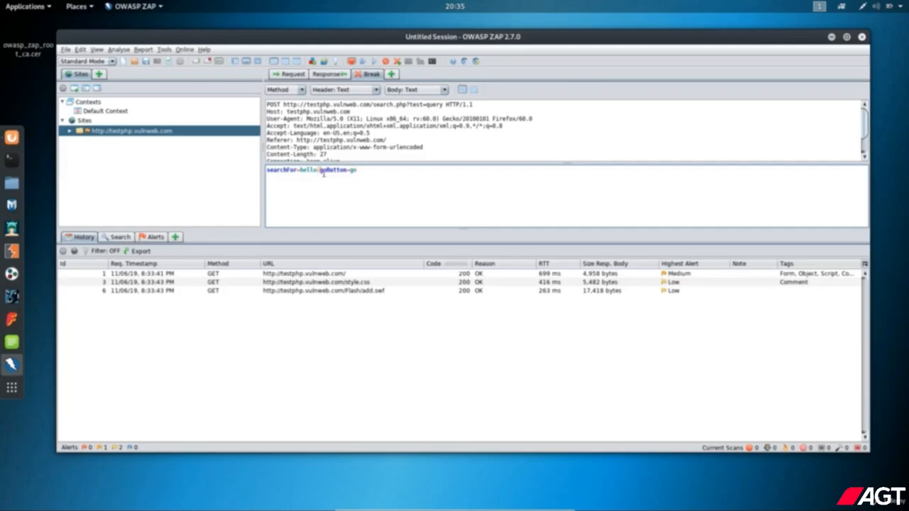
drag(357, 171, 272, 173)
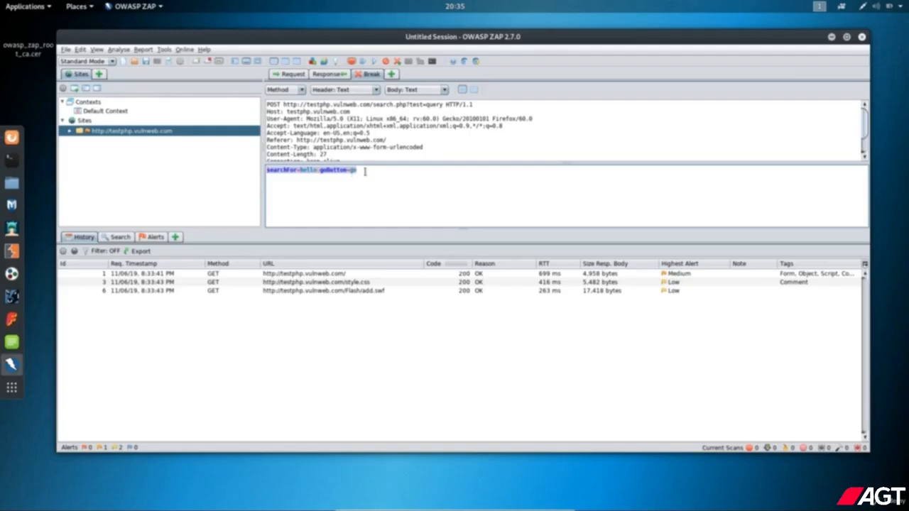
drag(283, 105, 267, 105)
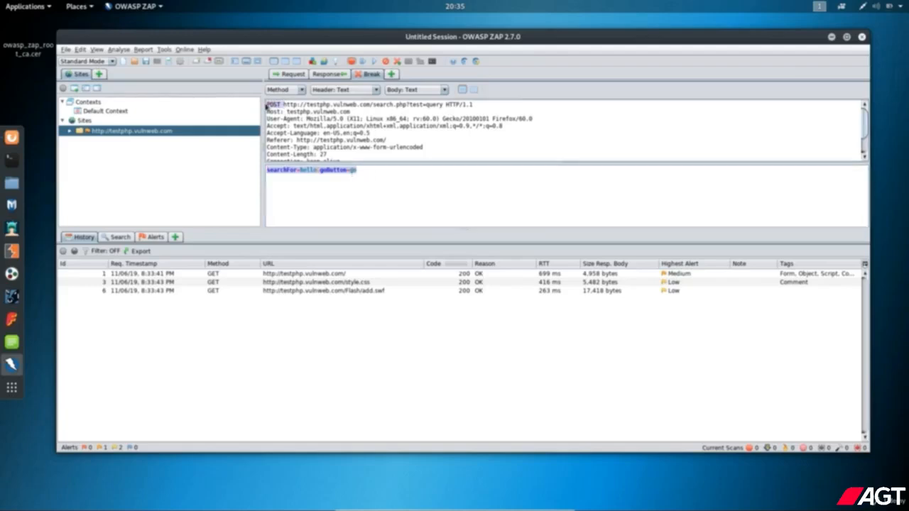
click(382, 175)
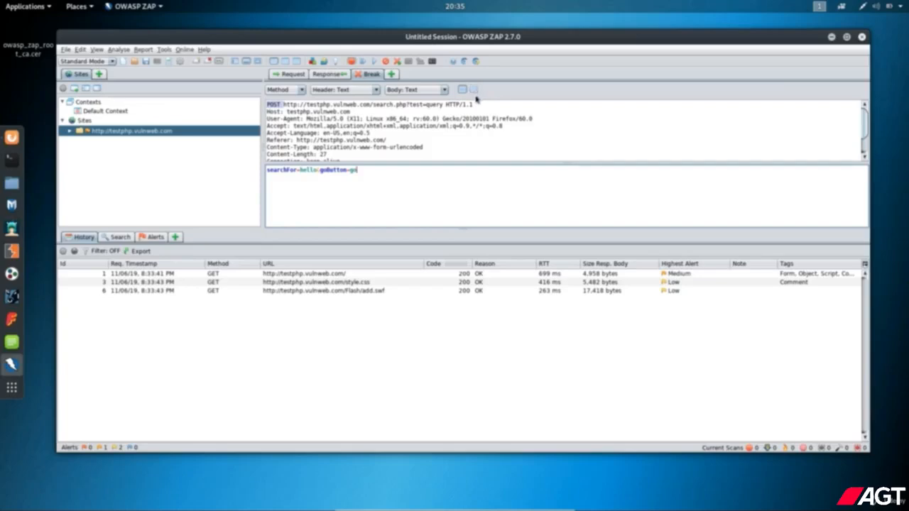
click(474, 91)
drag(356, 182, 267, 104)
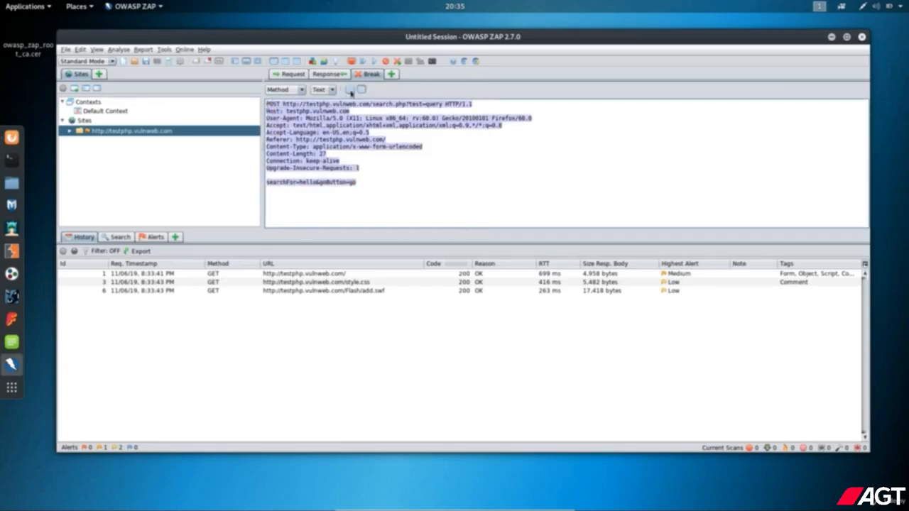
click(349, 91)
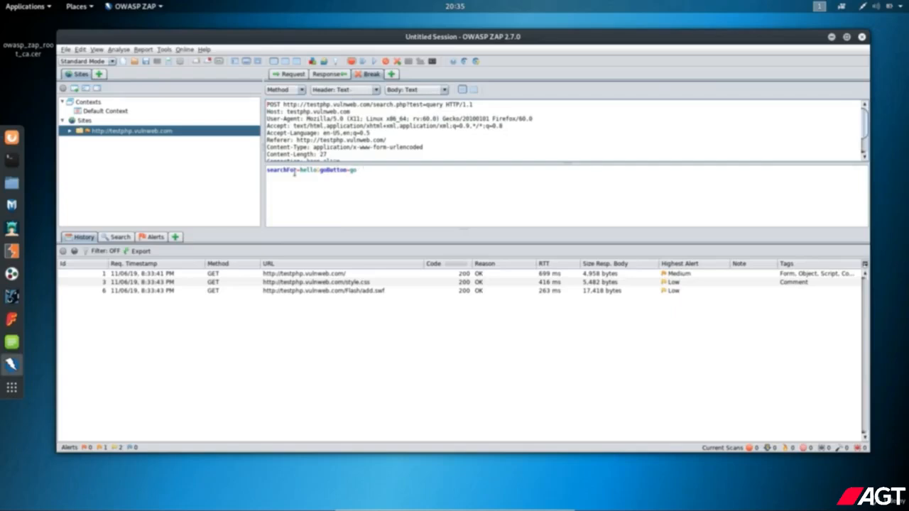
Set the searchFor value in the intercepted request body to hello12345 and forward the request.
click(315, 171)
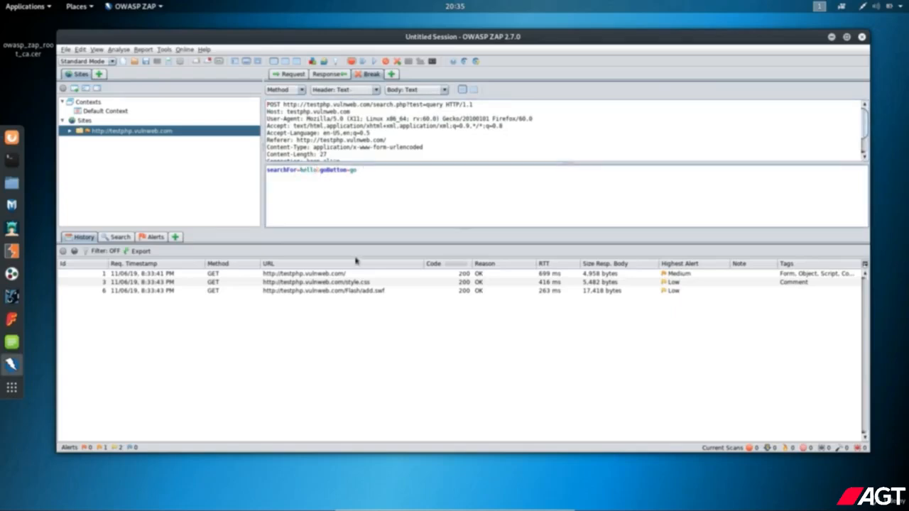
text(12345)
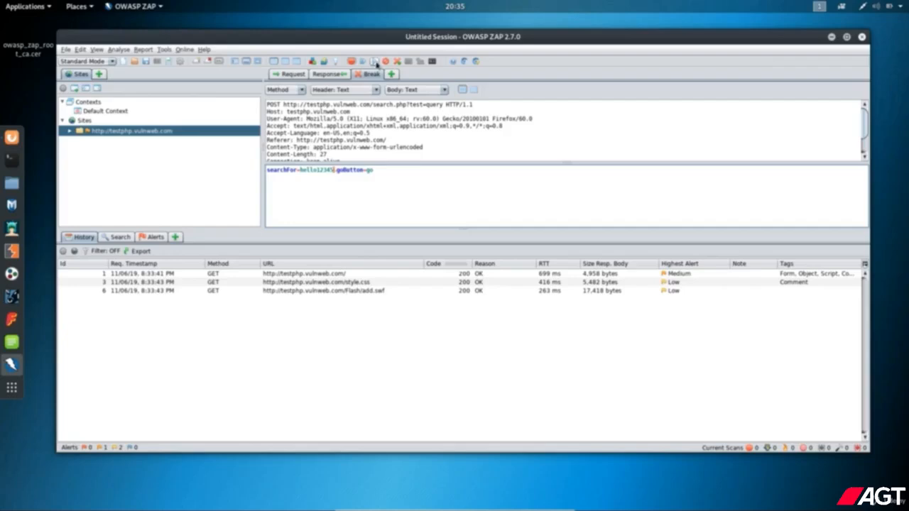
click(374, 62)
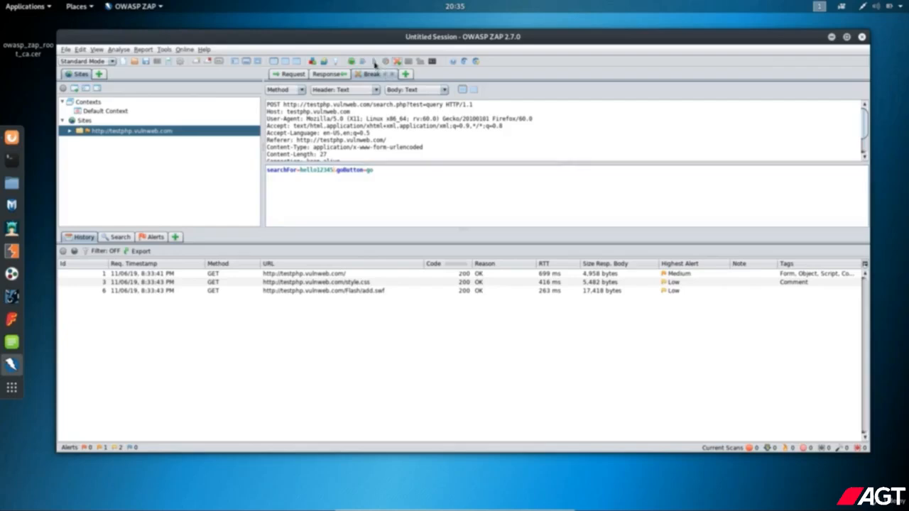
click(351, 61)
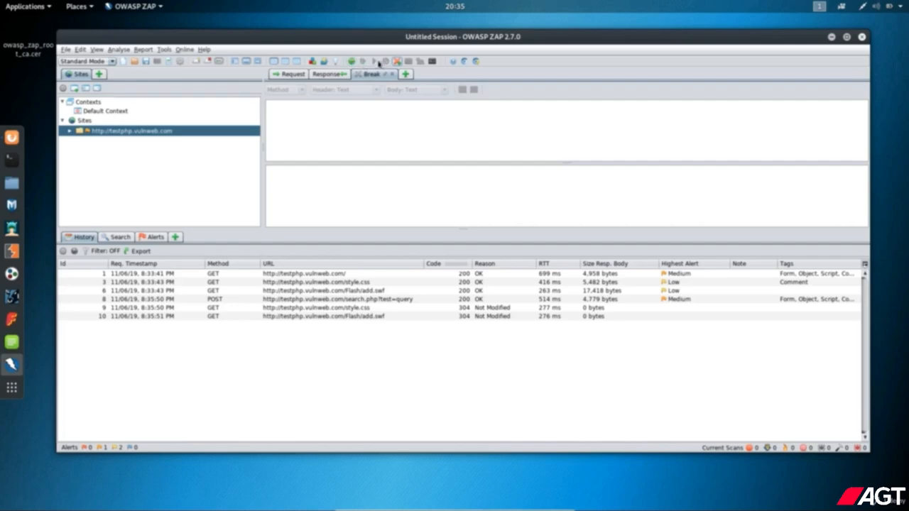
Switch to Firefox and check the search term shown on the results page.
click(17, 138)
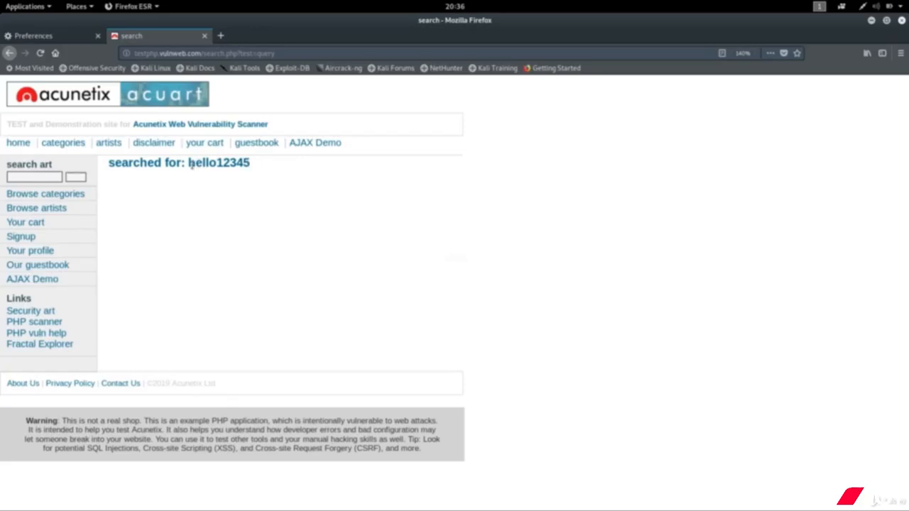
drag(189, 164, 262, 167)
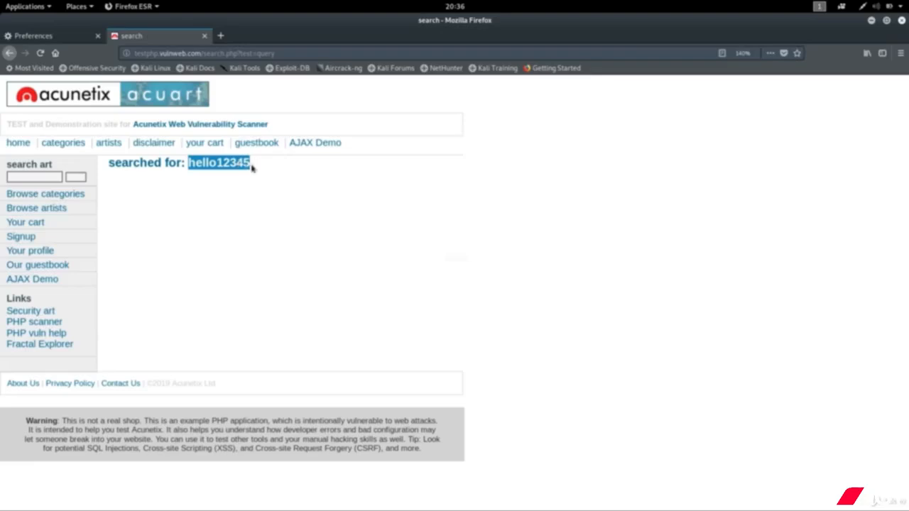
click(217, 186)
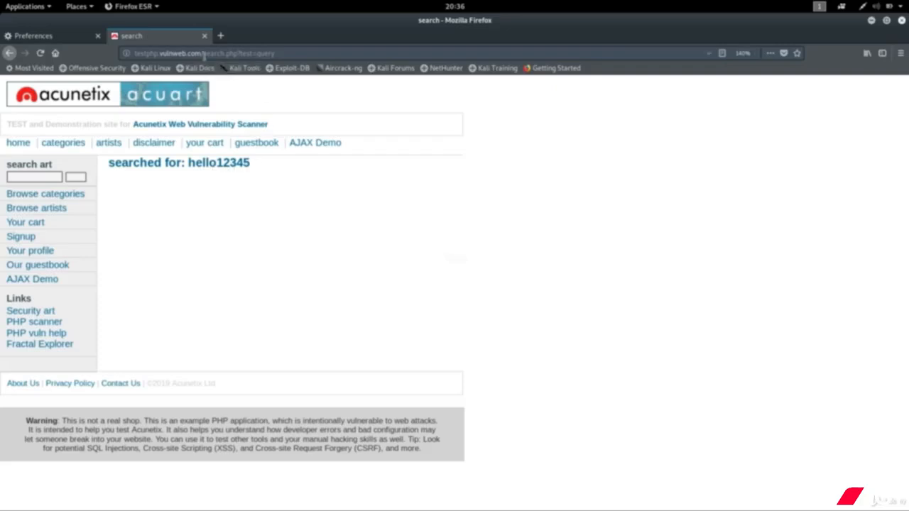
Remove the search.php?test=query part of the address and load the testphp.vulnweb.com home page.
drag(204, 54, 293, 52)
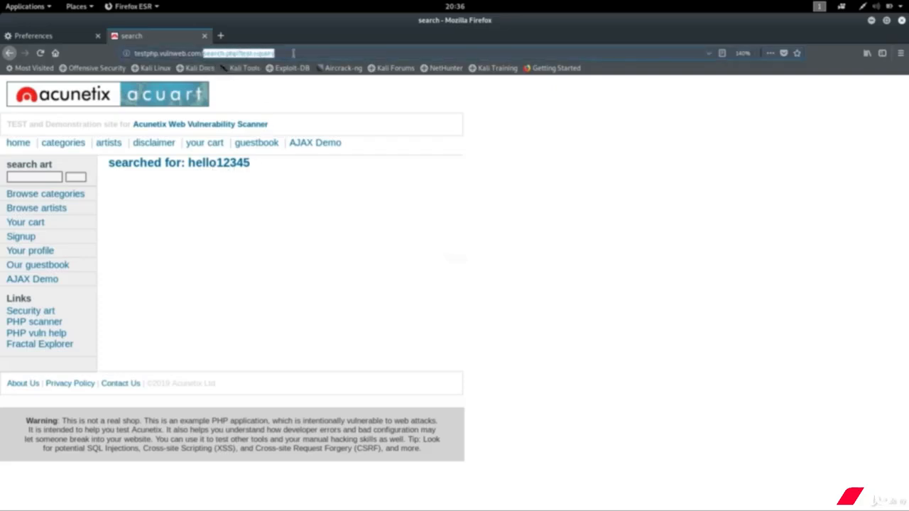
key(BackSpace)
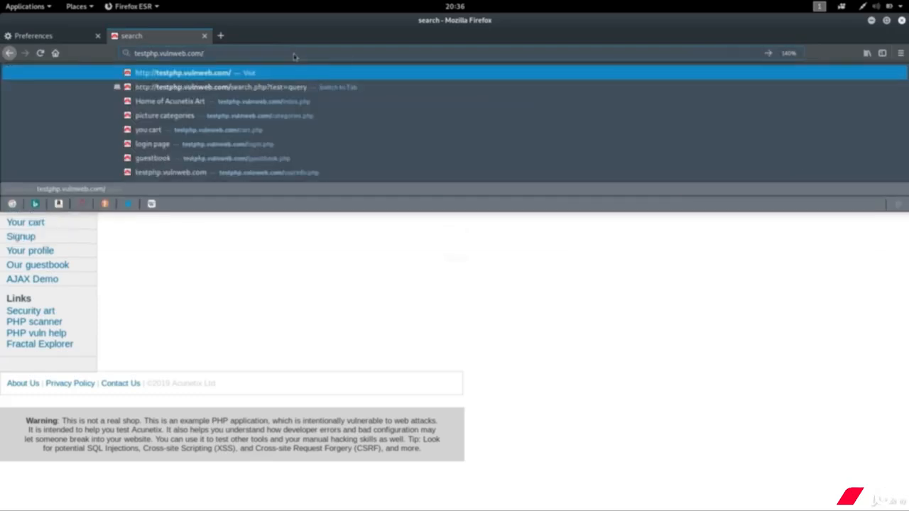
key(Return)
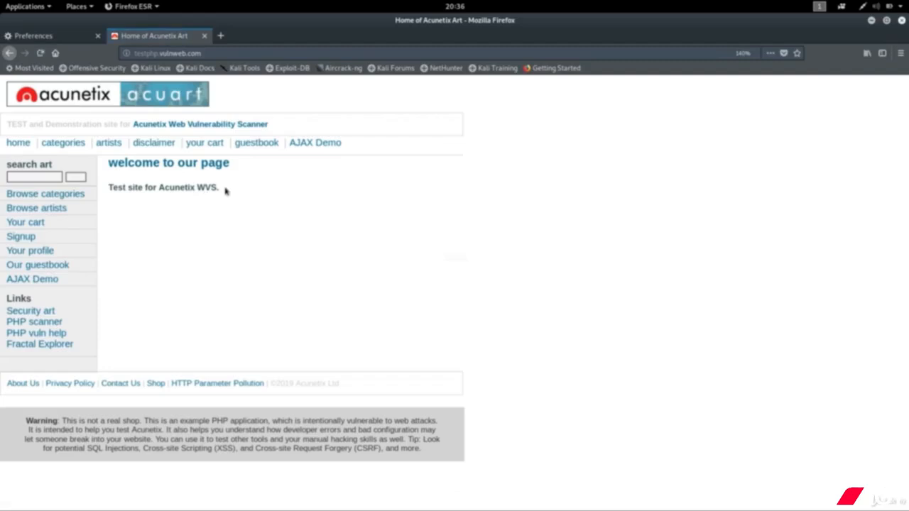
Switch to OWASP ZAP and set the break on all requests and responses.
click(873, 22)
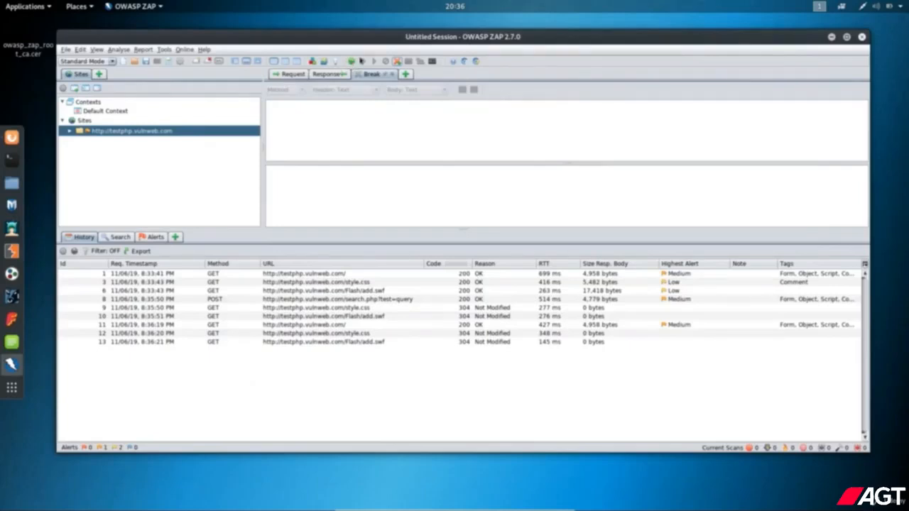
click(350, 61)
click(352, 62)
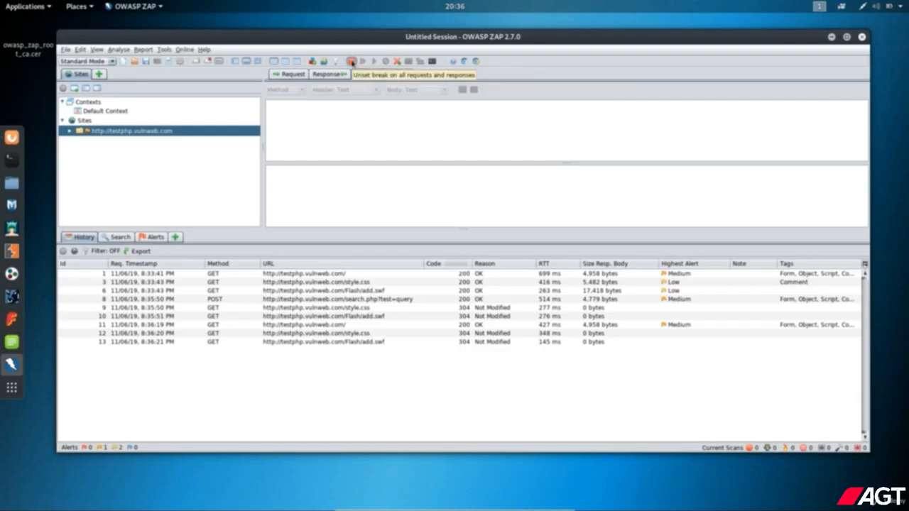
Visit the Firefox page briefly, return to OWASP ZAP to release the intercepted safebrowsing.googleapis.com request, and re-enable the break on all traffic.
click(11, 137)
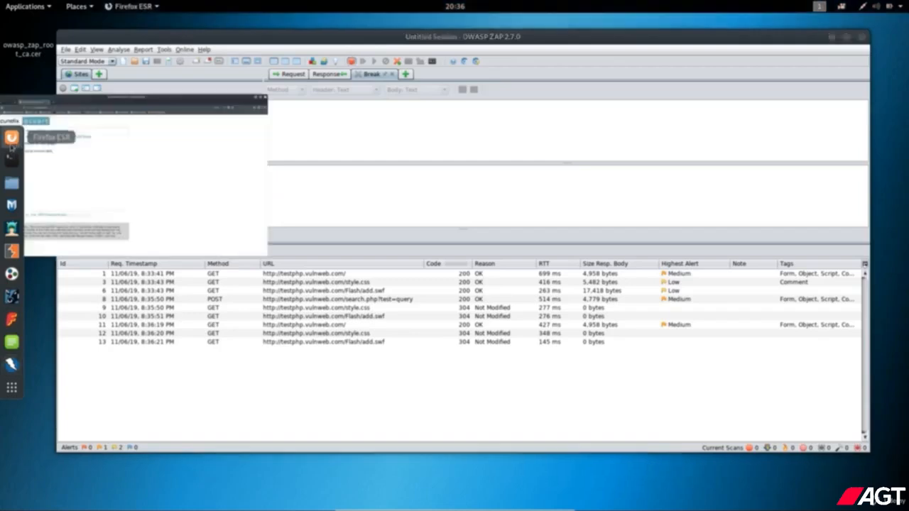
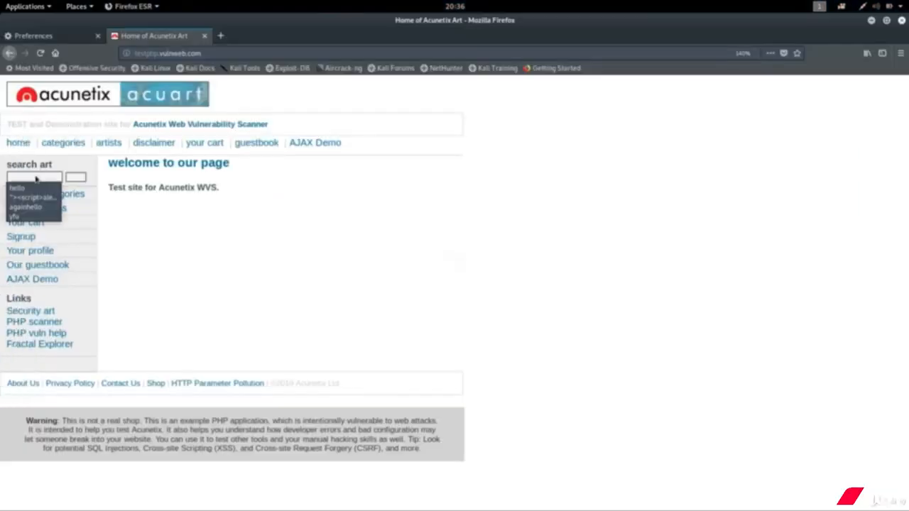
click(12, 363)
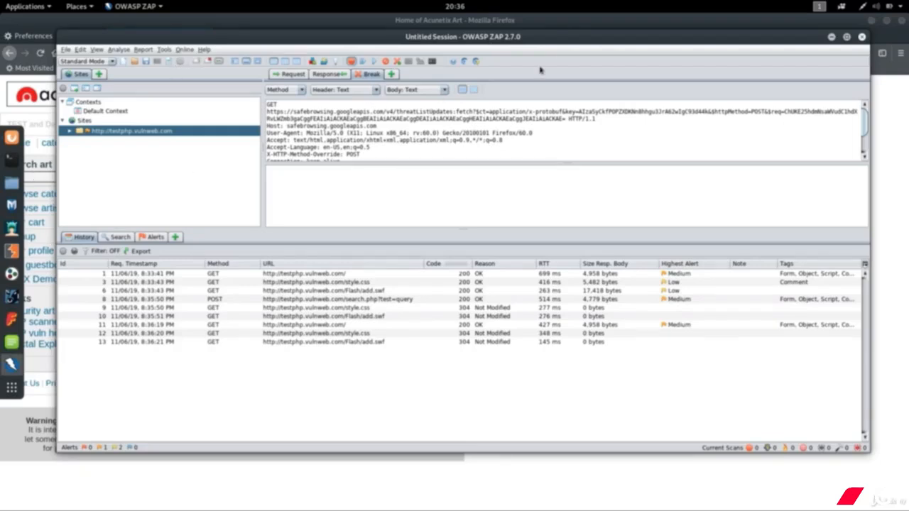
click(373, 62)
click(350, 62)
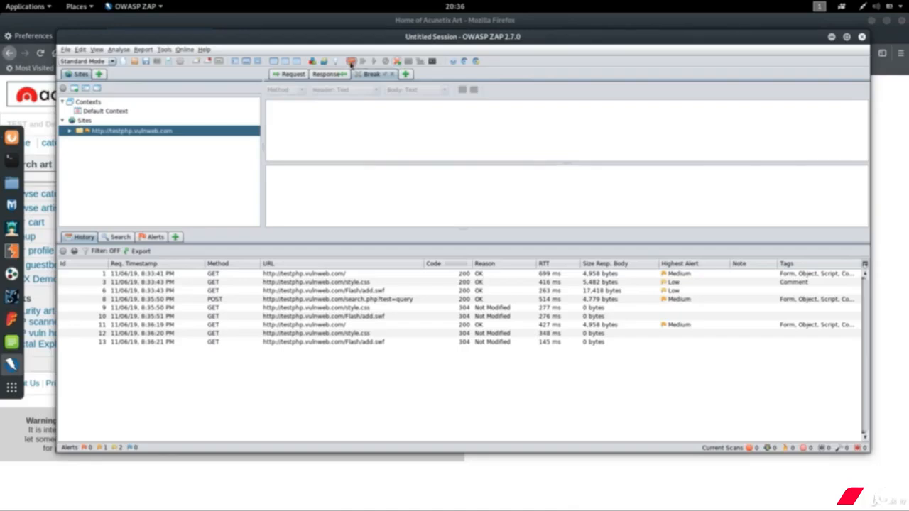
Clear the existing text in Firefox's art search field, submit the search, and switch to OWASP ZAP to view the intercepted message.
click(832, 37)
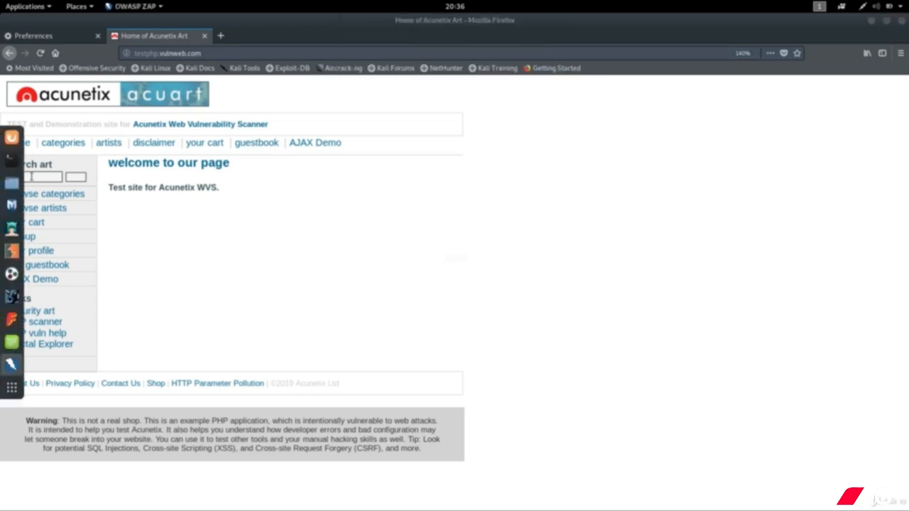
double_click(31, 176)
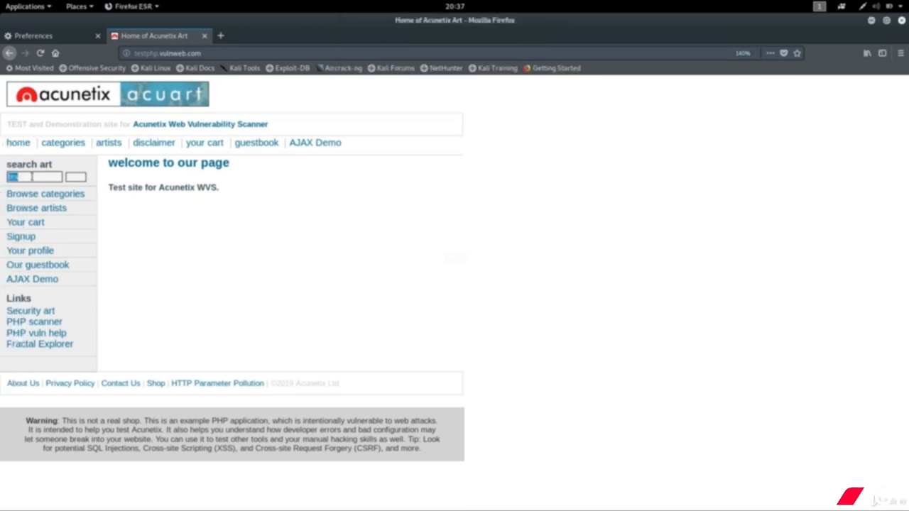
key(BackSpace)
click(77, 178)
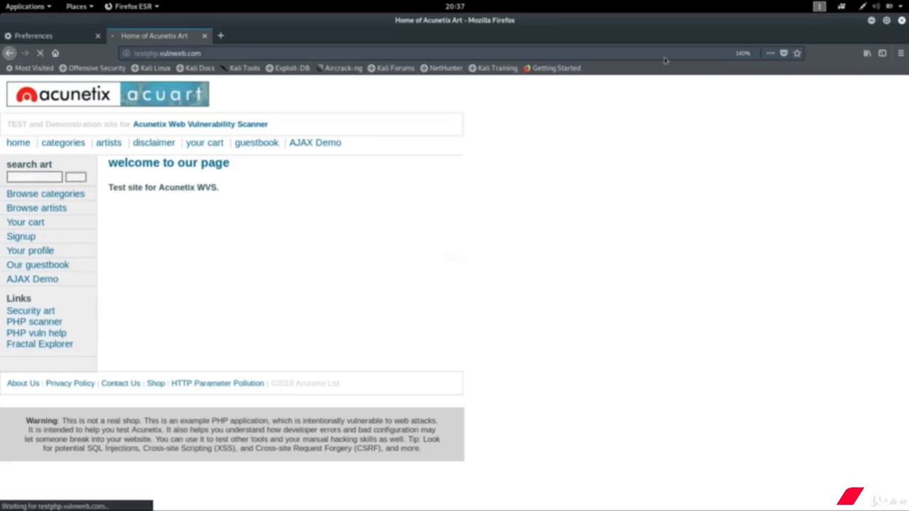
click(872, 21)
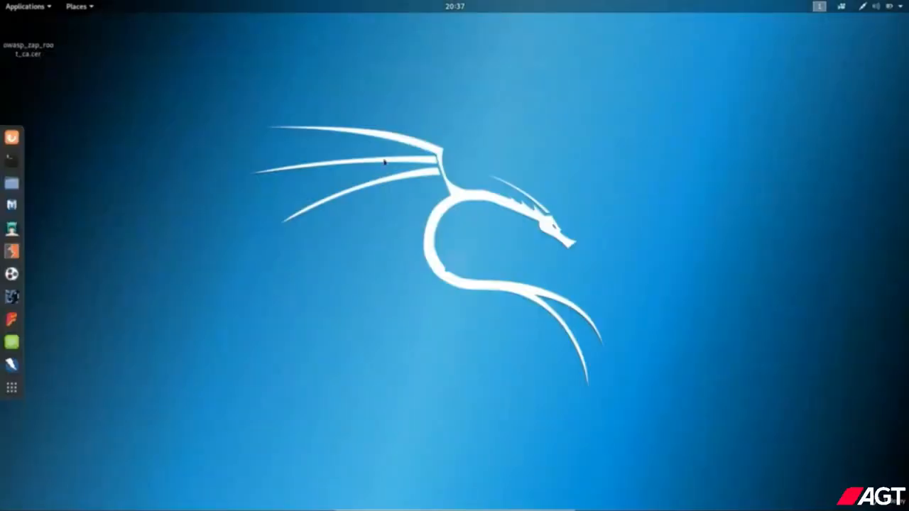
click(11, 364)
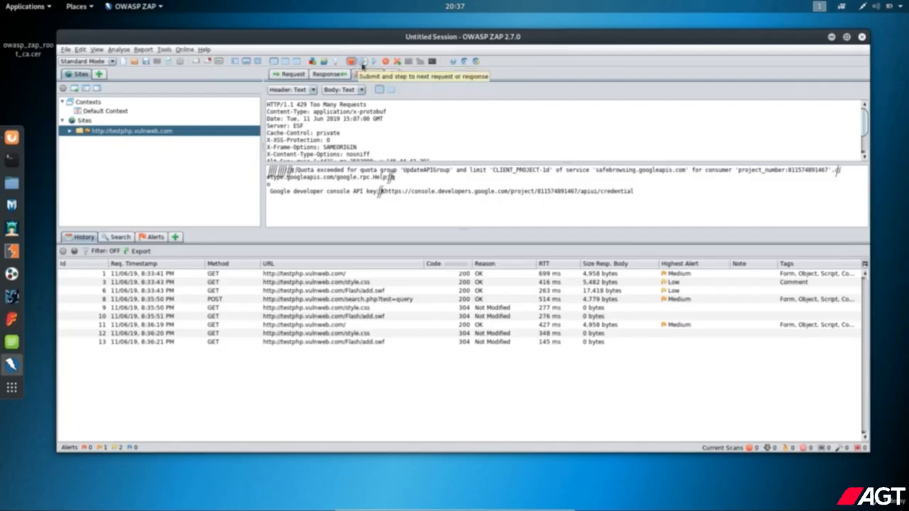
Step through the intercepted safebrowsing response, the search.php?test=query POST request and its response, submitting each message in turn.
click(362, 64)
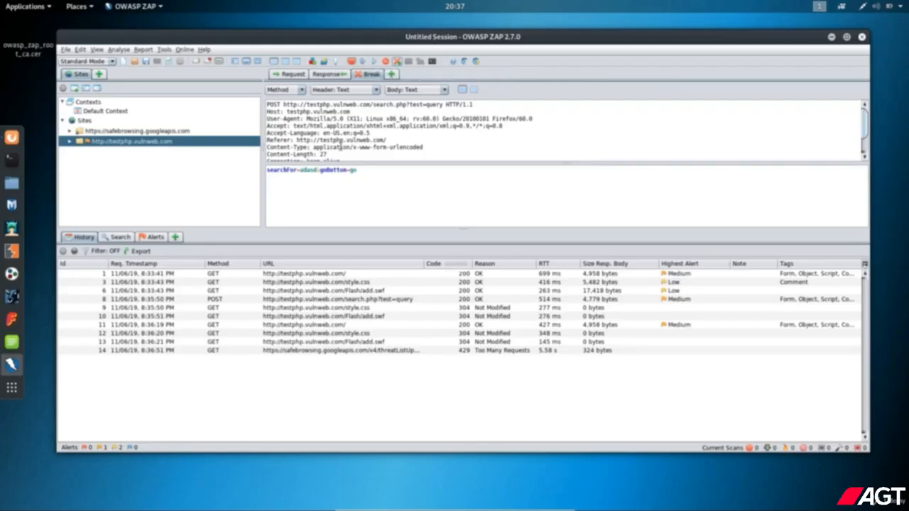
click(362, 62)
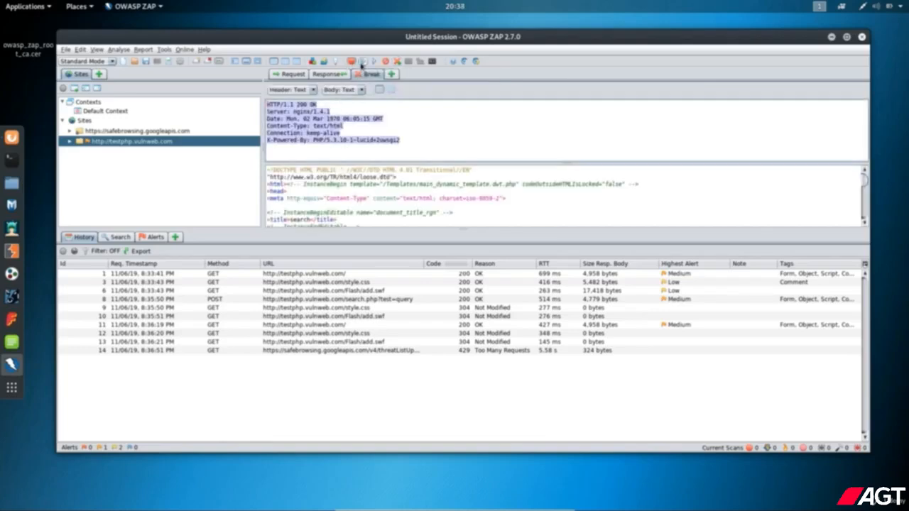
click(362, 61)
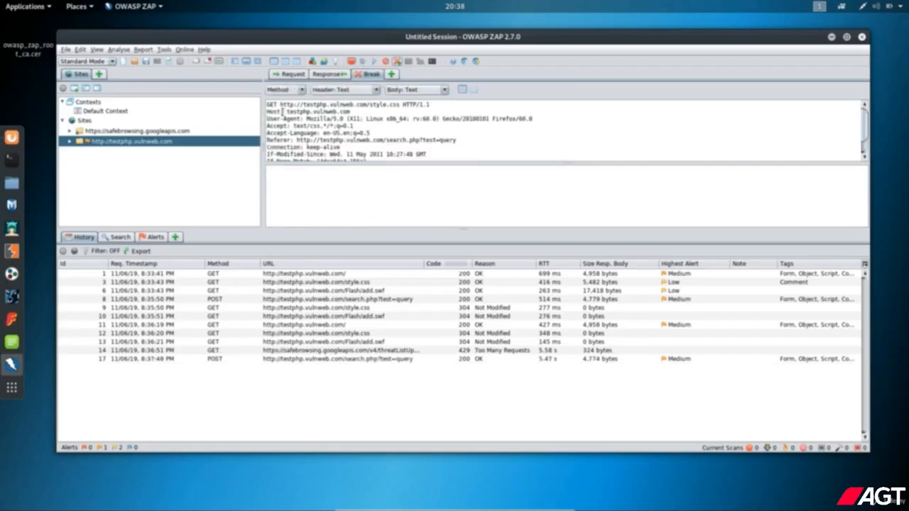
Examine and forward the style.css request and response headers, then select the Flash/add.swf request header and continue to the next break point.
drag(267, 105, 365, 168)
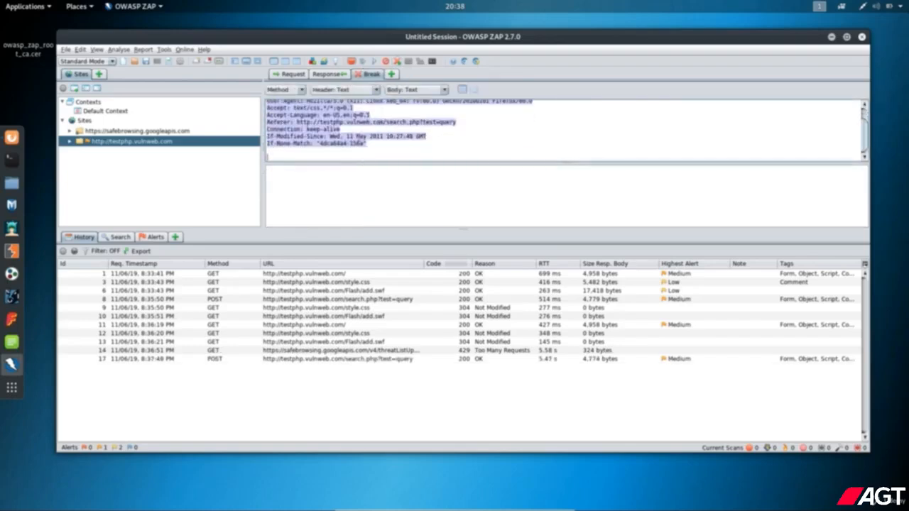
click(363, 62)
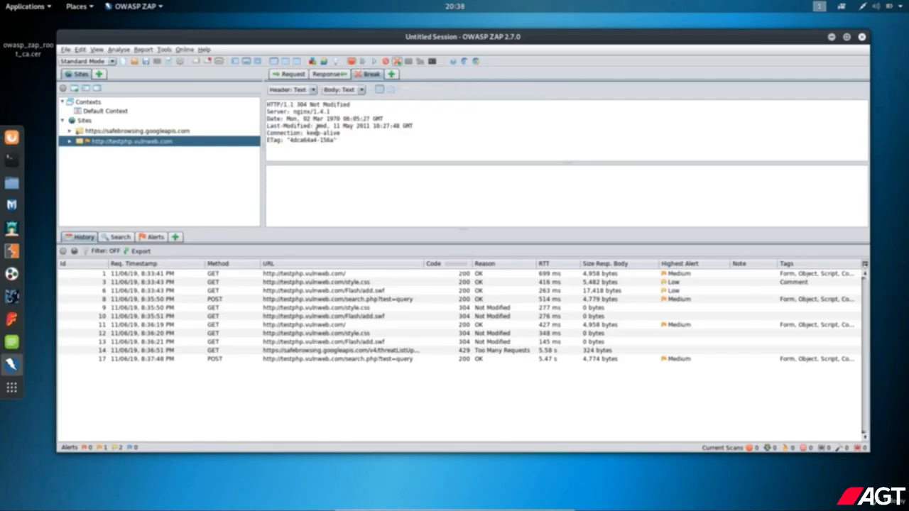
drag(336, 141, 267, 104)
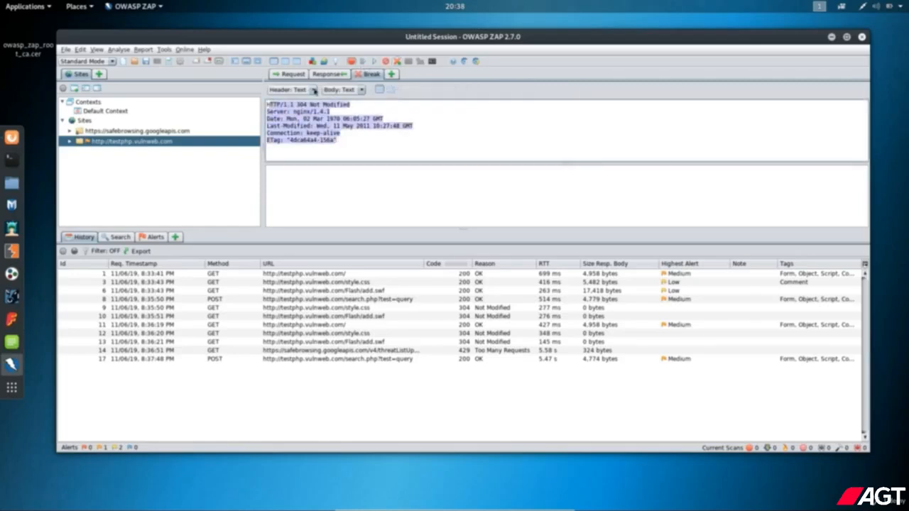
click(364, 63)
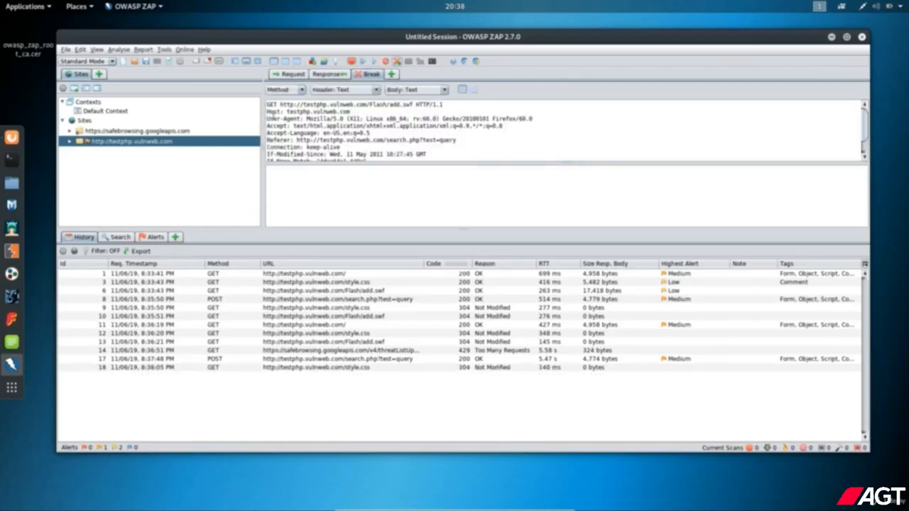
drag(268, 104, 365, 142)
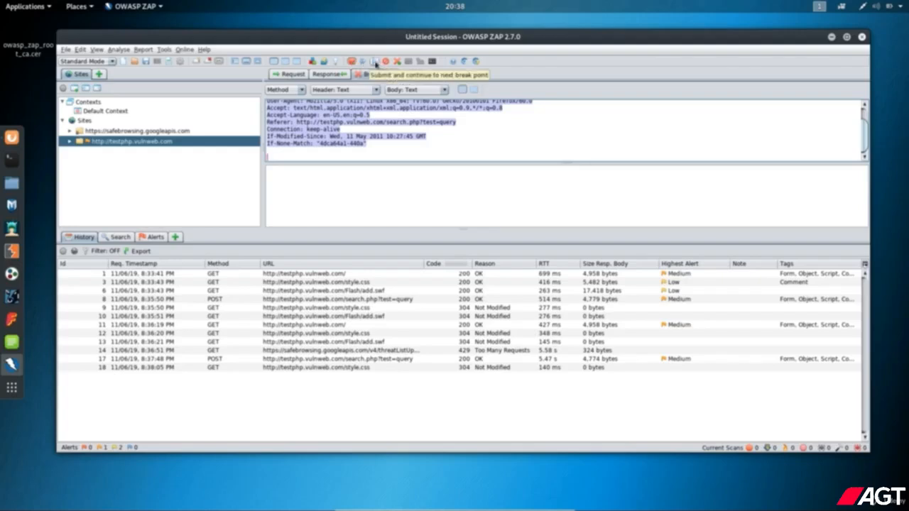
click(376, 64)
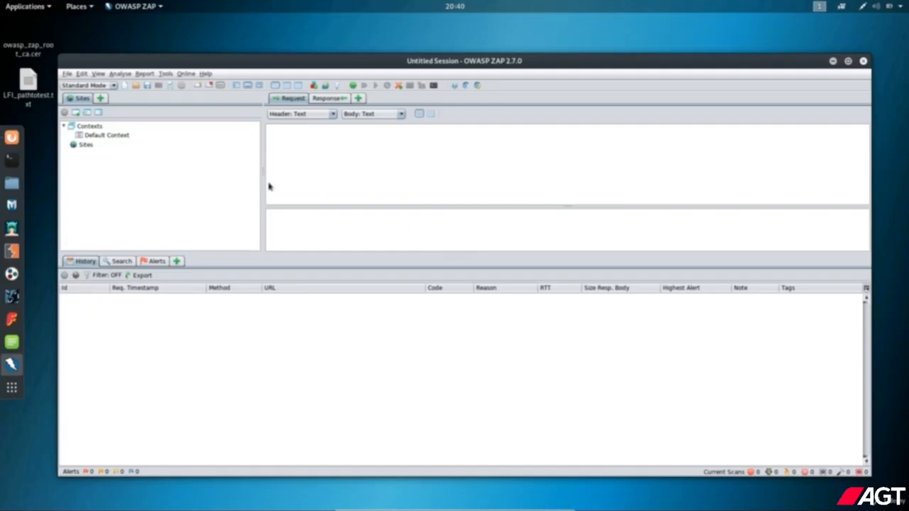
click(10, 139)
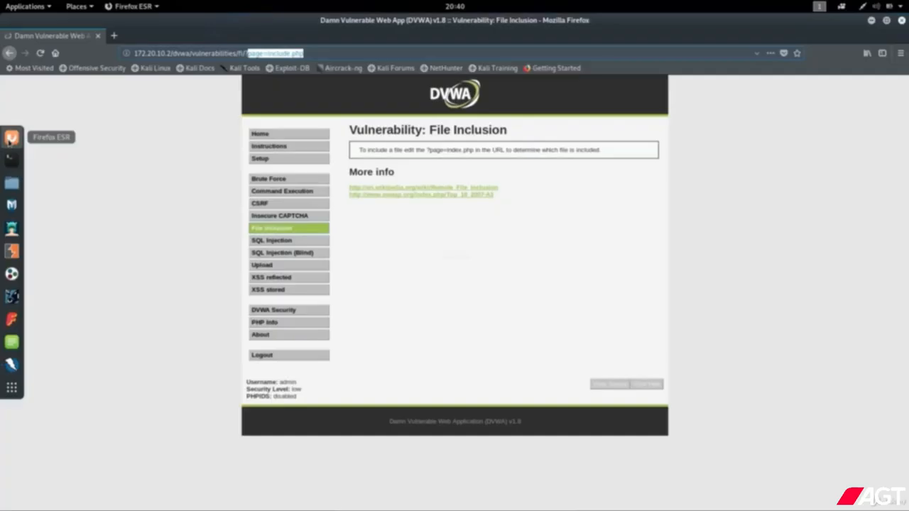
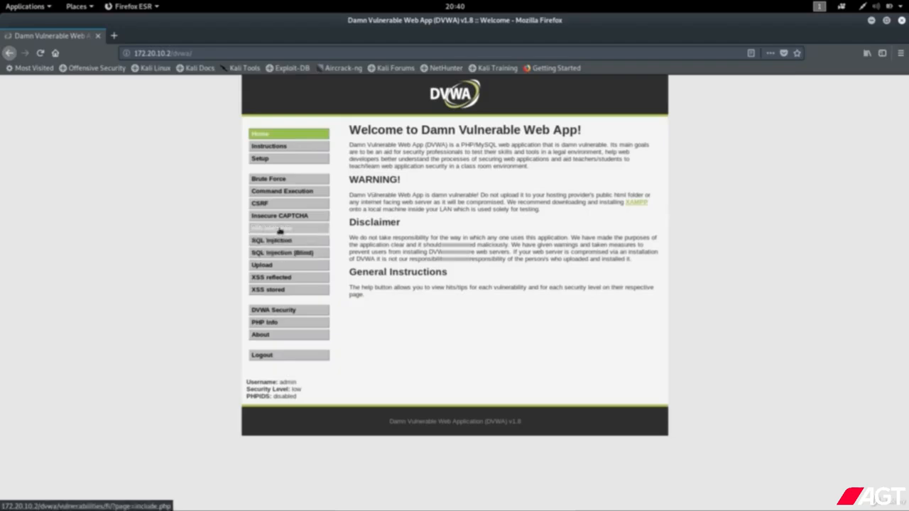
click(280, 229)
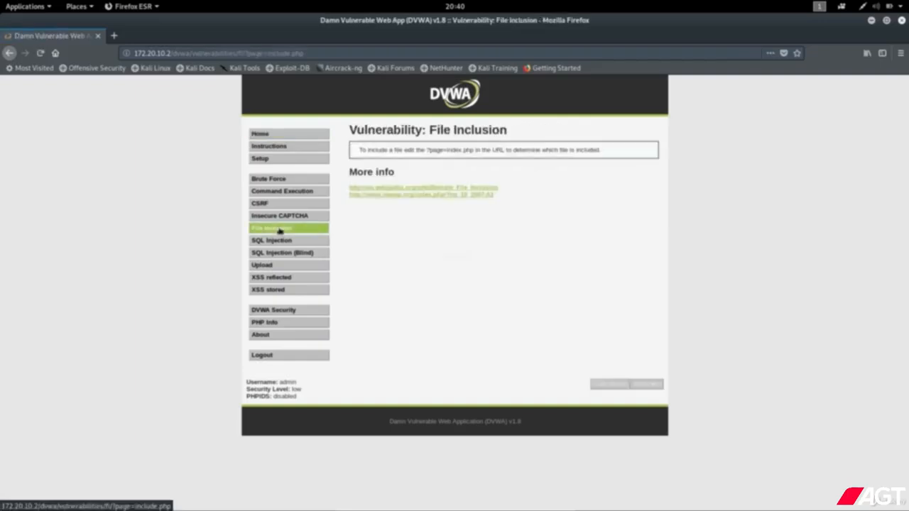
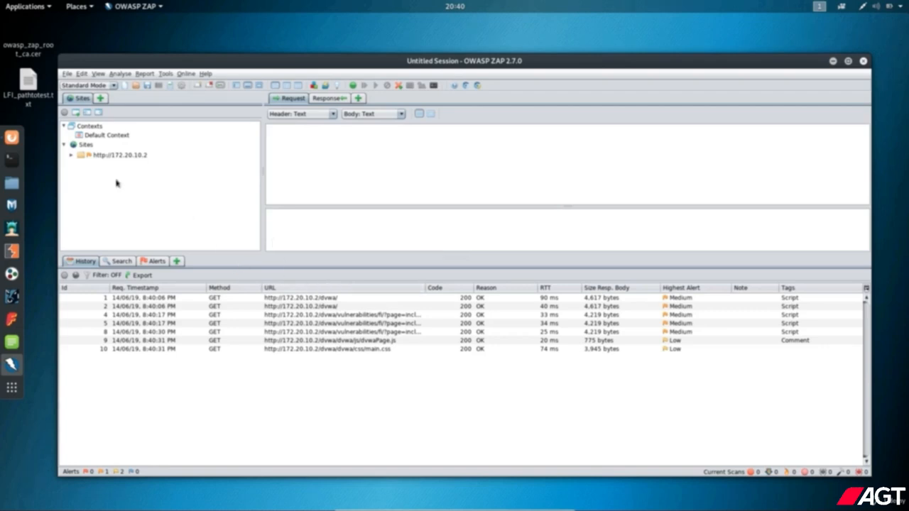
click(72, 158)
click(81, 165)
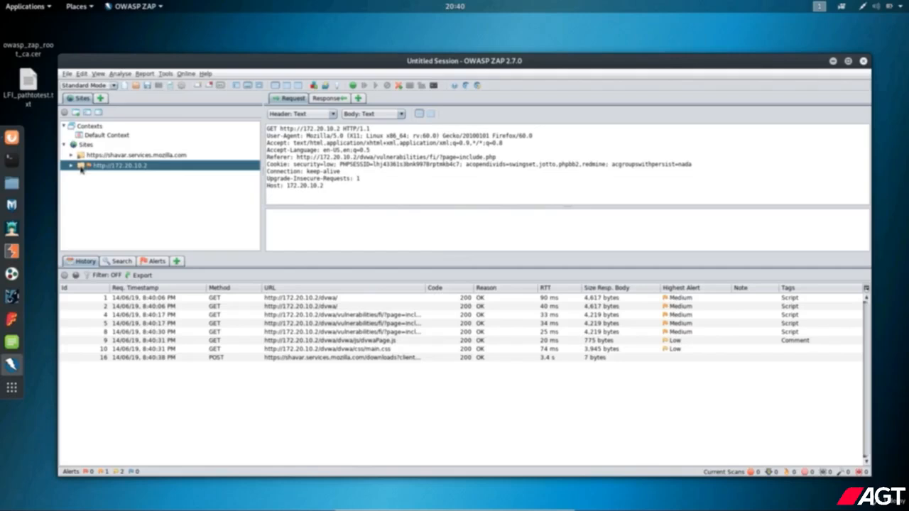
click(72, 165)
click(78, 176)
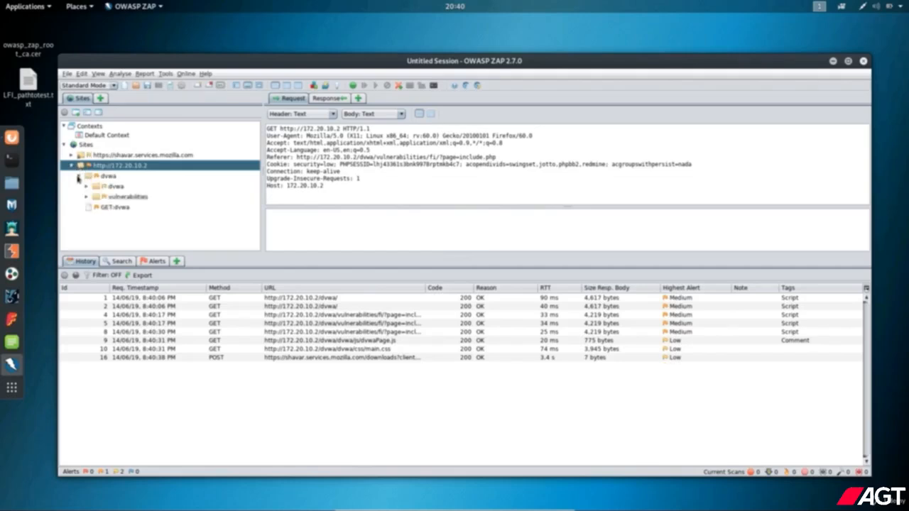
click(87, 197)
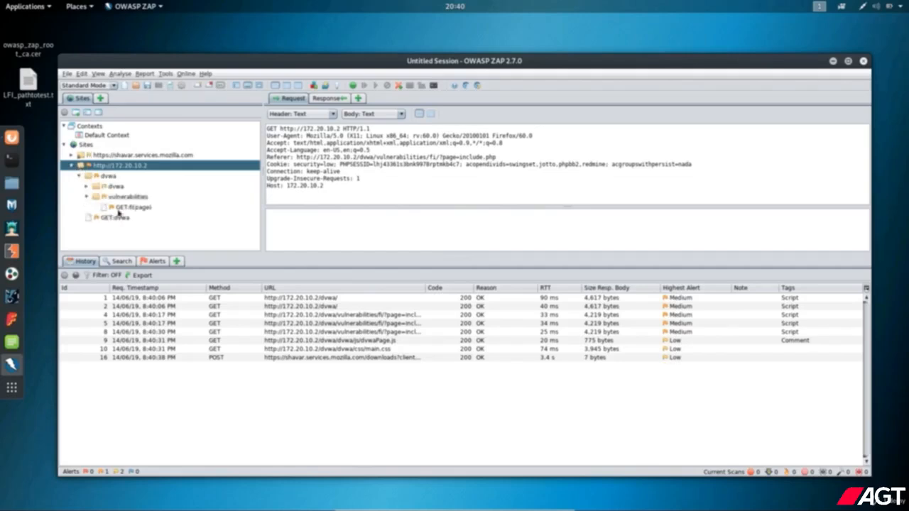
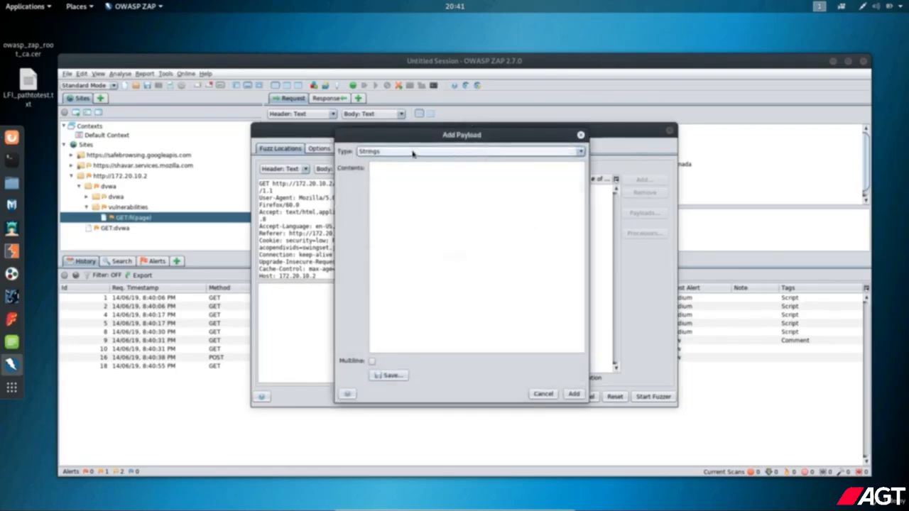
Add the file /root/Desktop/LFI_pathtotest.txt as the payload for the include.php fuzz location, with the payload limit enabled.
click(390, 153)
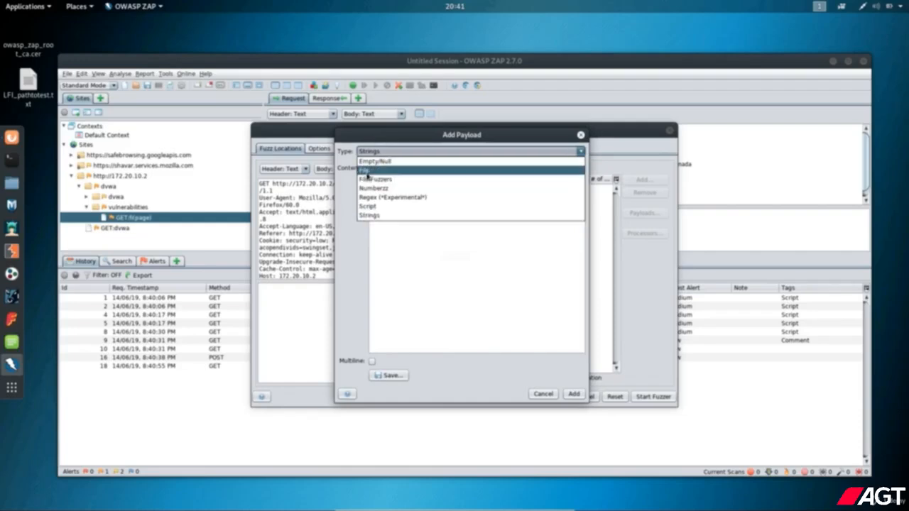
click(368, 171)
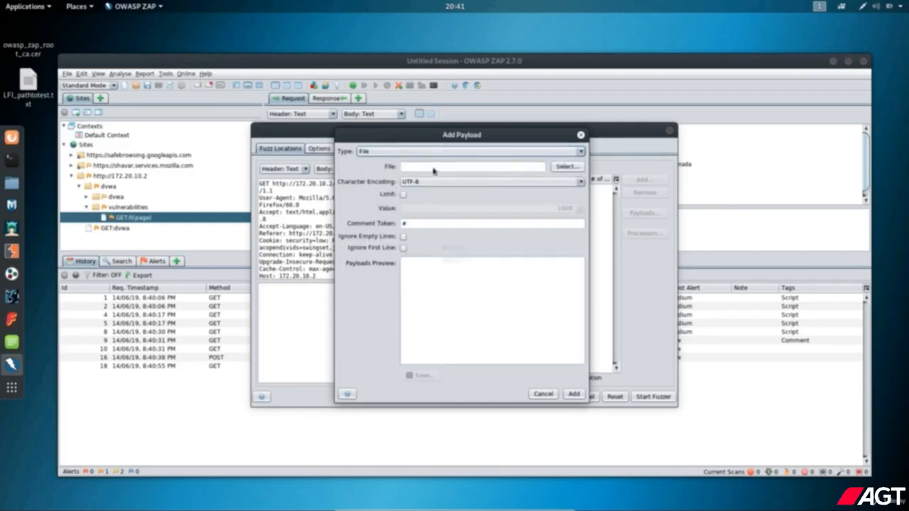
click(566, 169)
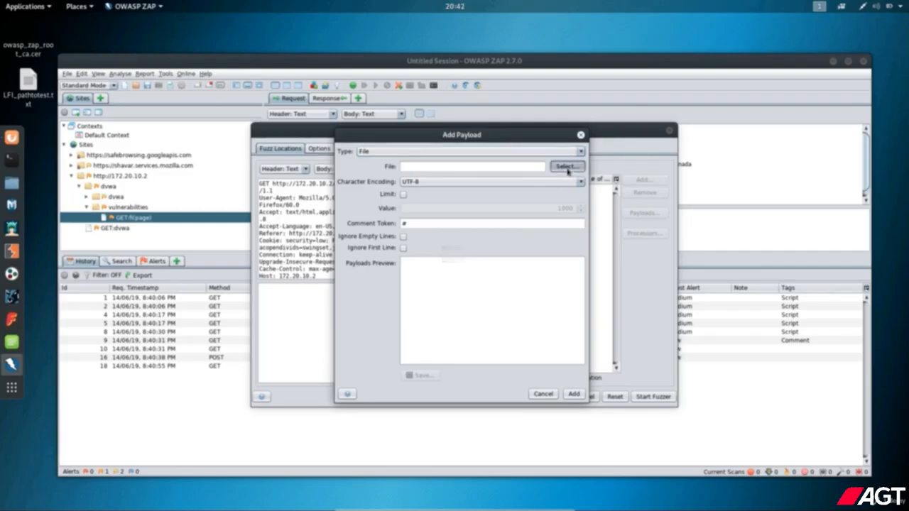
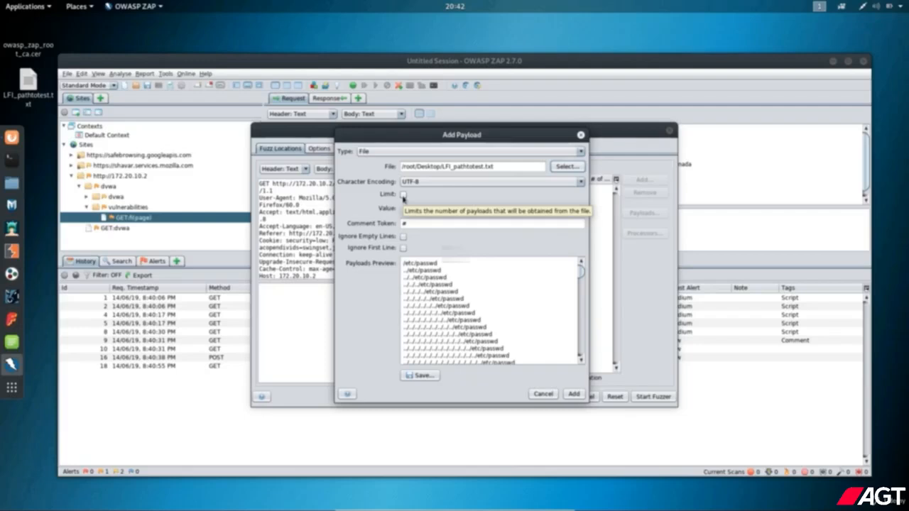
click(403, 195)
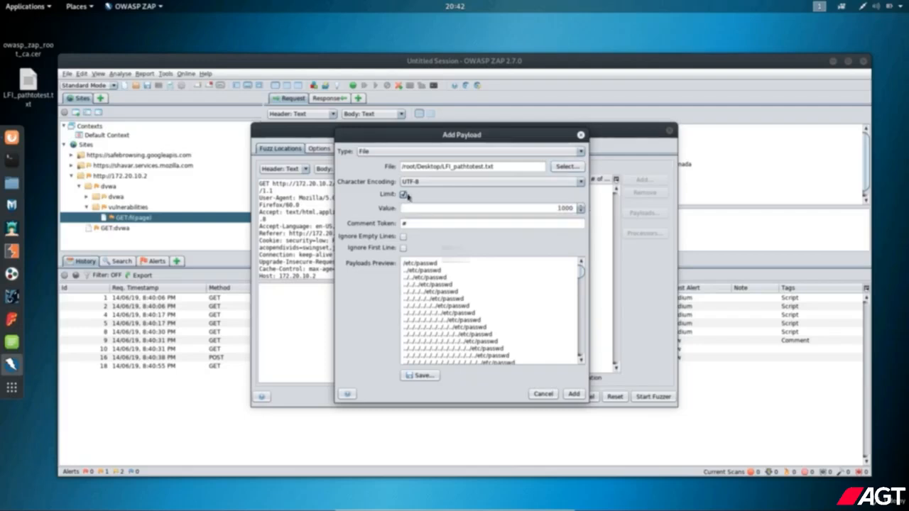
double_click(557, 208)
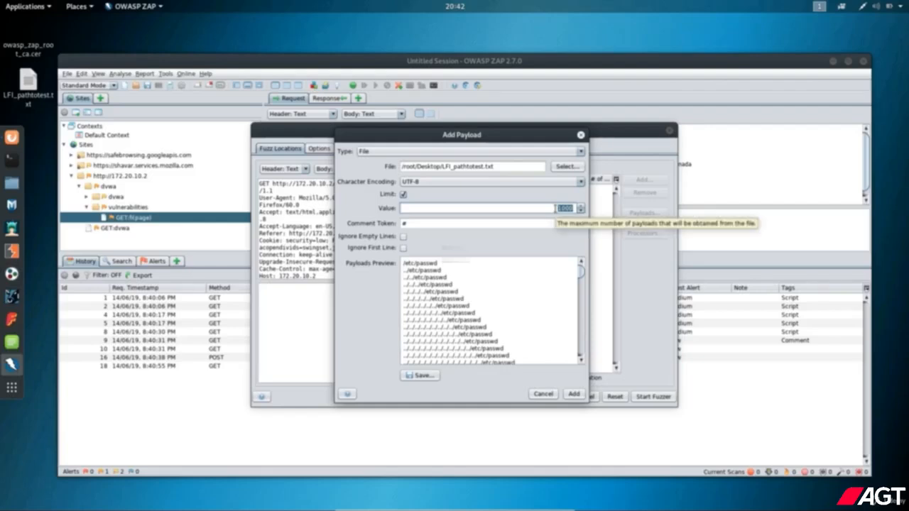
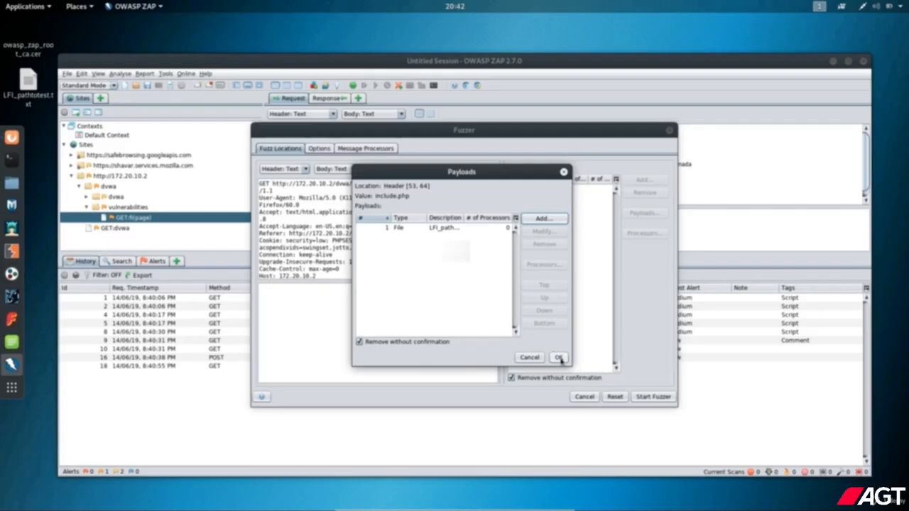
click(559, 358)
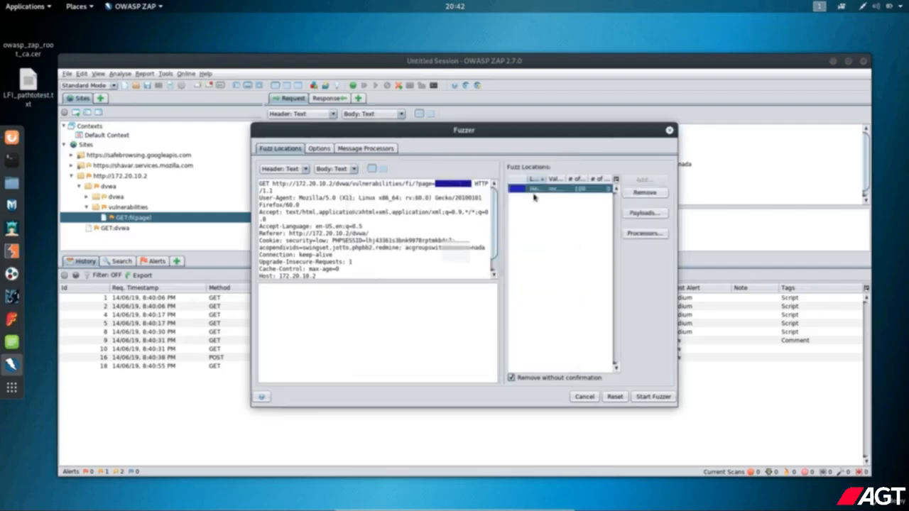
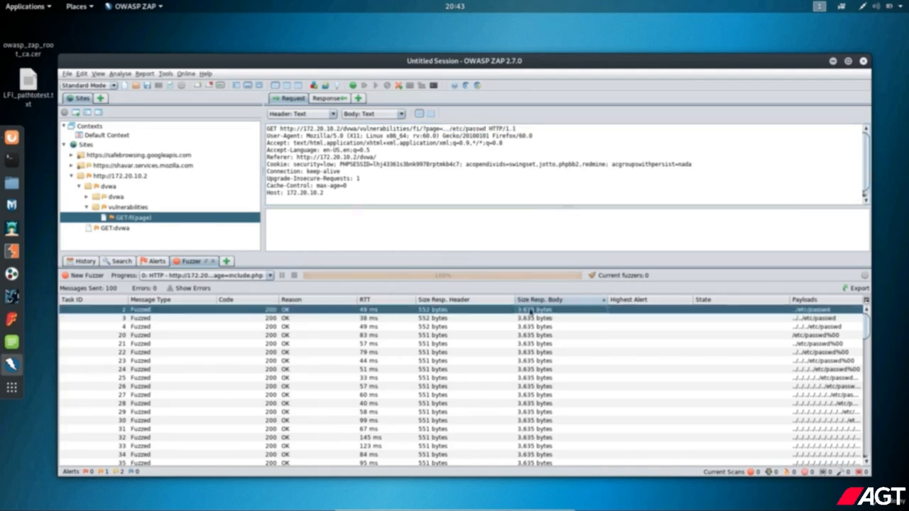
From the fuzzer results, open the ../etc/passwd and ../../../../etc/group requests in the Manual Request Editor.
right_click(531, 312)
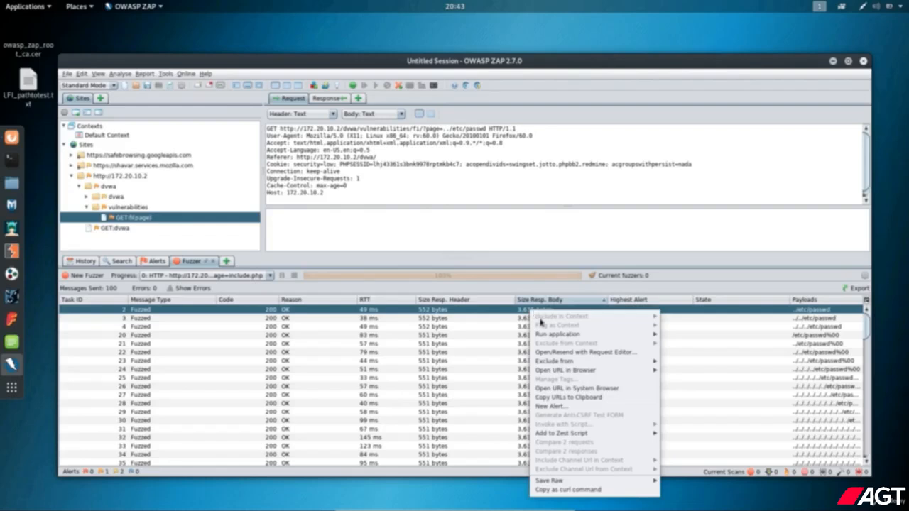
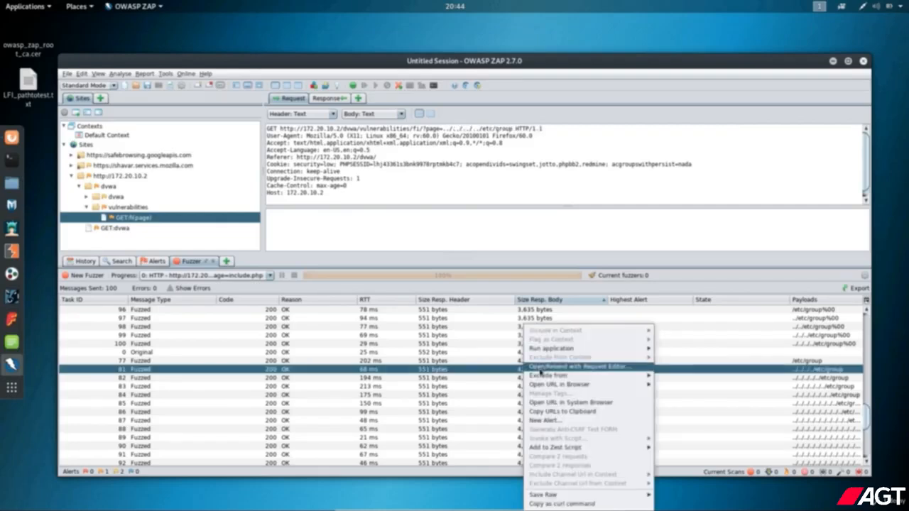
click(541, 368)
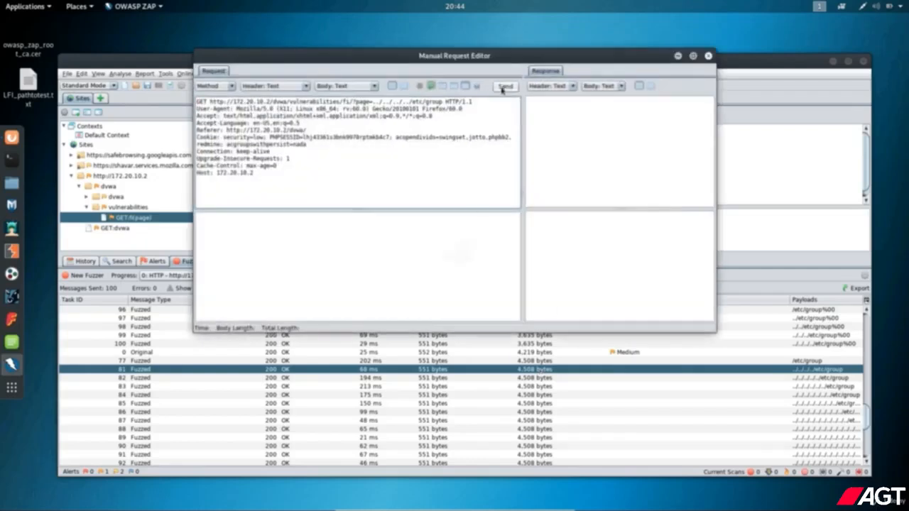
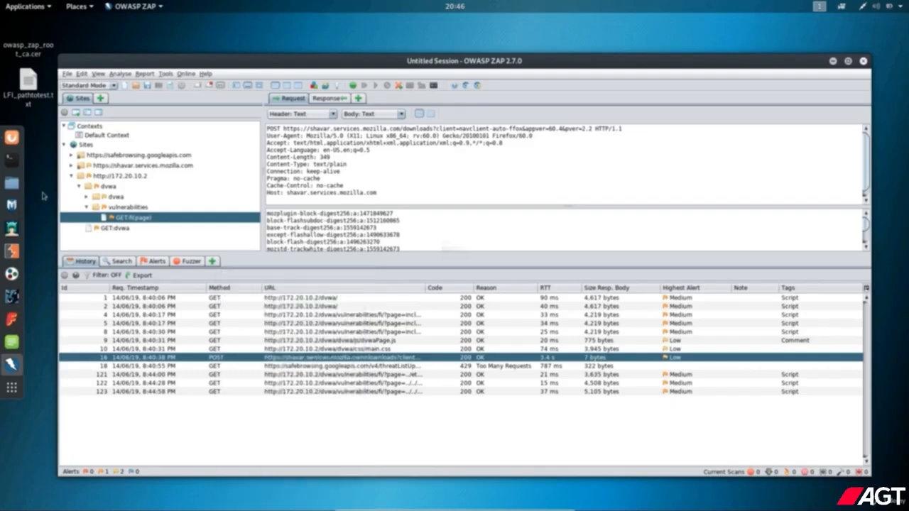
Open DVWA's XSS stored page in Firefox and sign the guestbook with the name "hello!!!" and the message "test for CSRF POC".
click(11, 137)
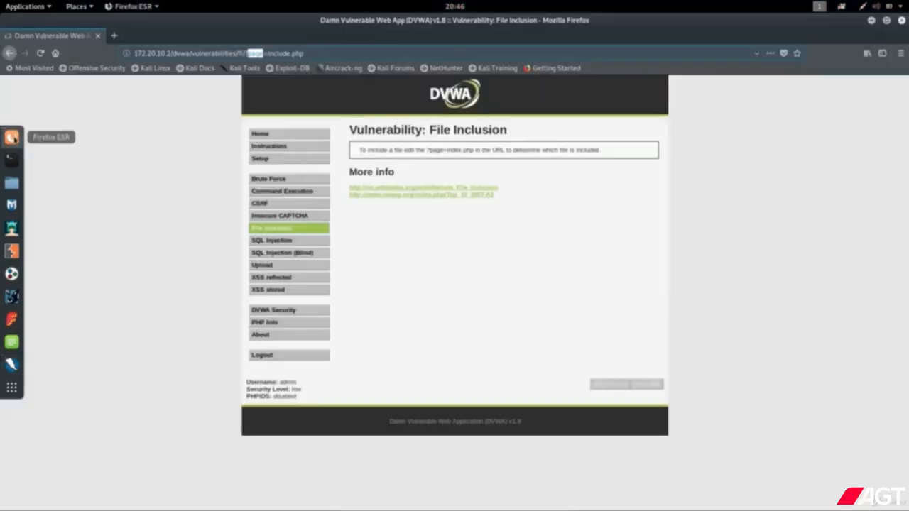
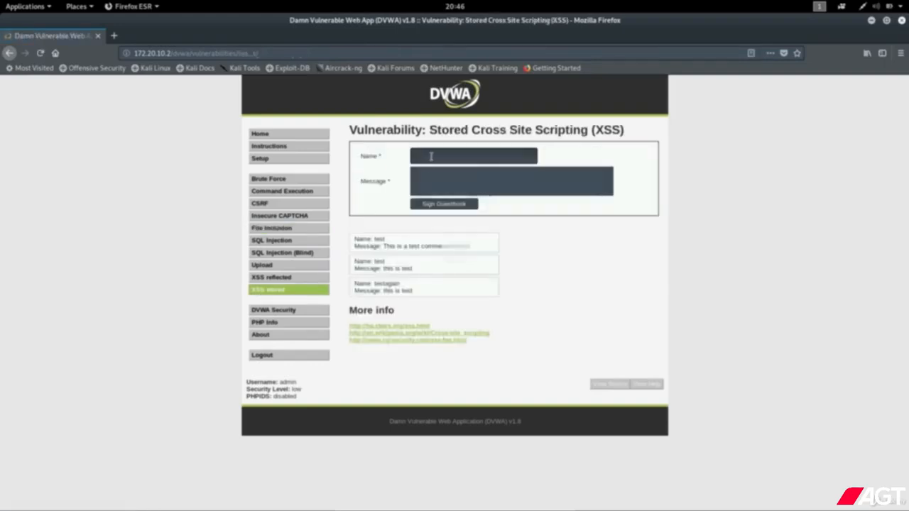
click(429, 157)
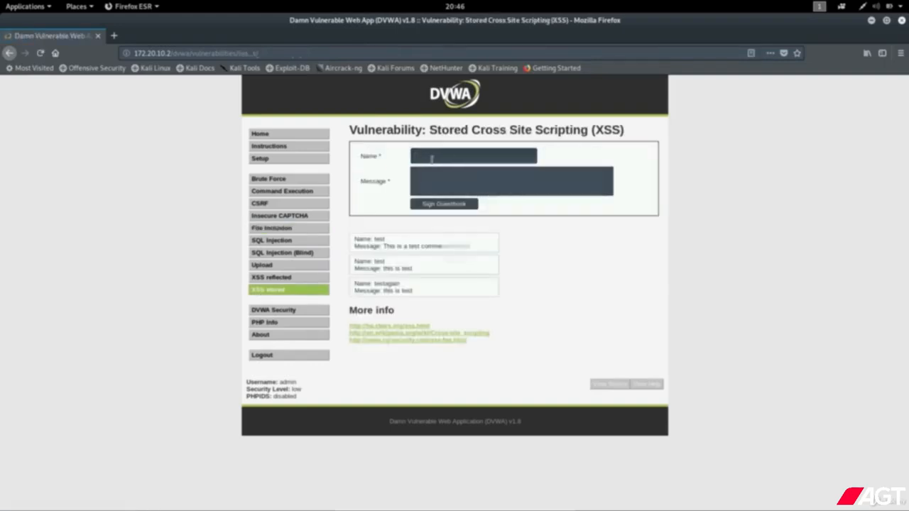
click(429, 159)
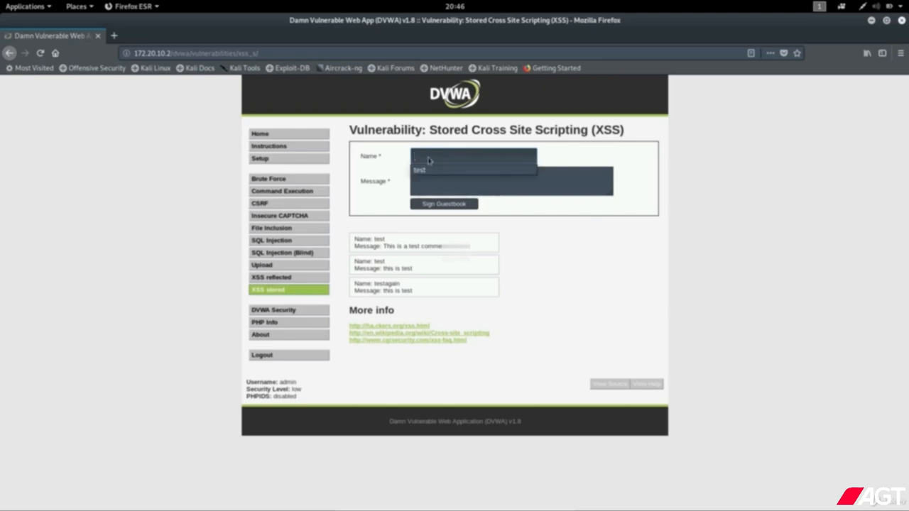
text(hello!)
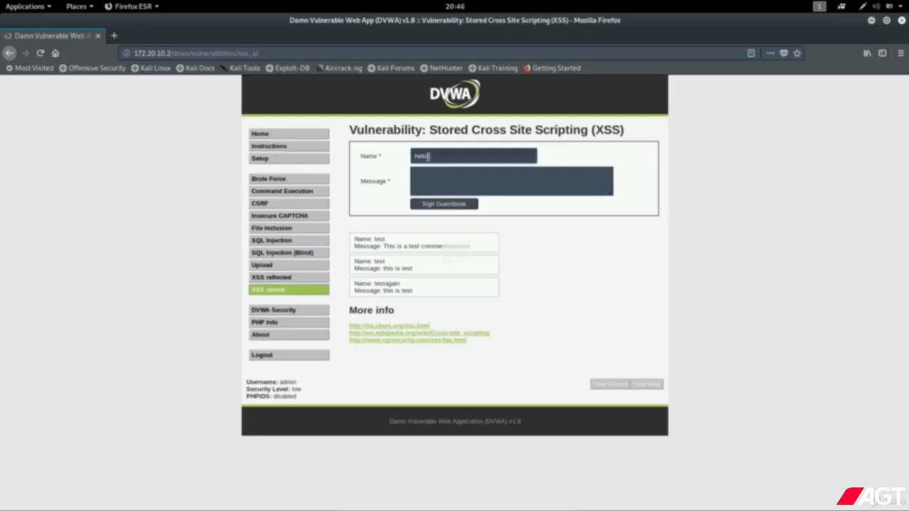
click(428, 184)
text(tes)
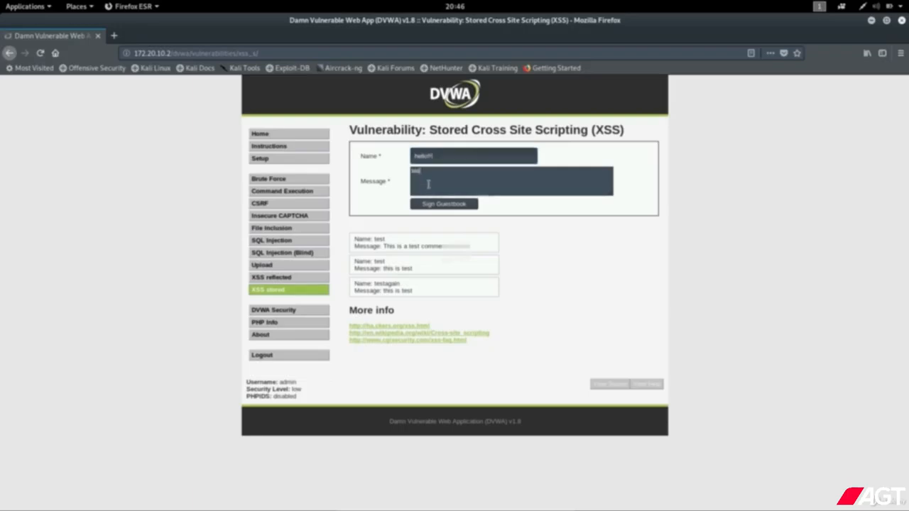
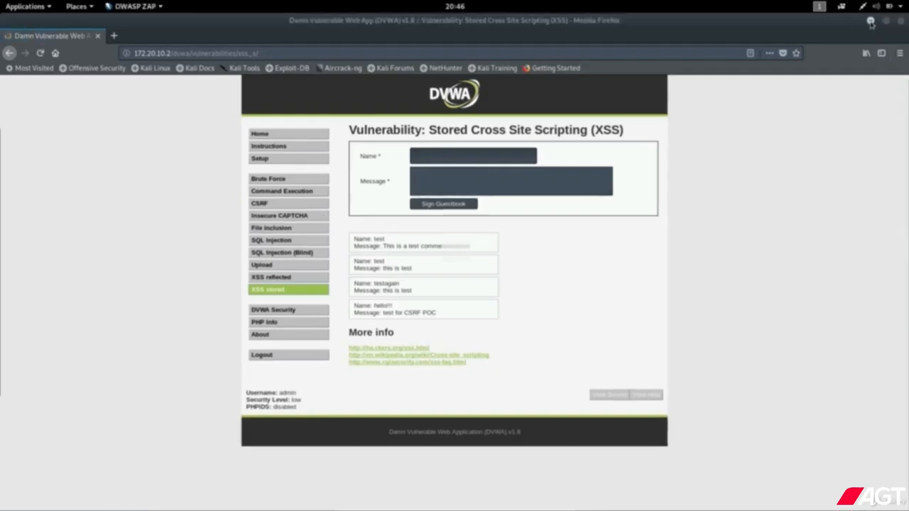
In OWASP ZAP, generate an anti-CSRF test form from the xss_s POST request and view the form's page source in Firefox.
click(871, 21)
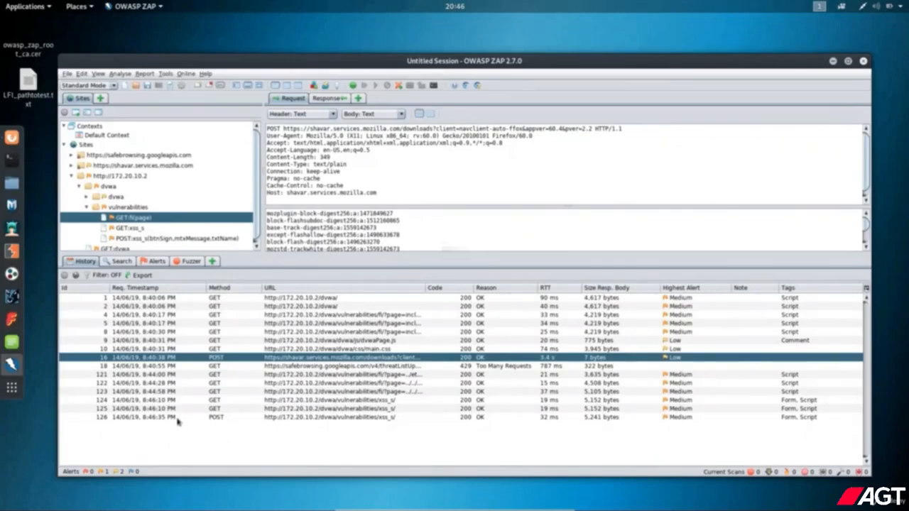
click(218, 418)
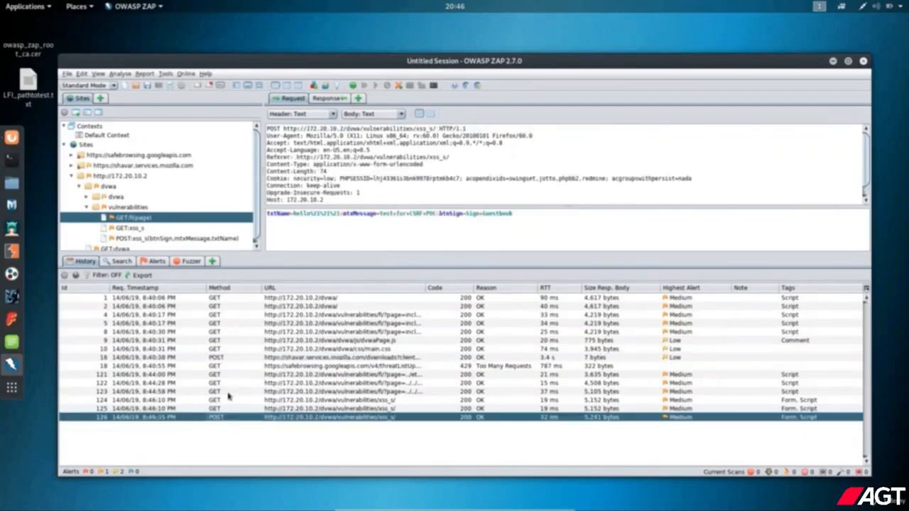
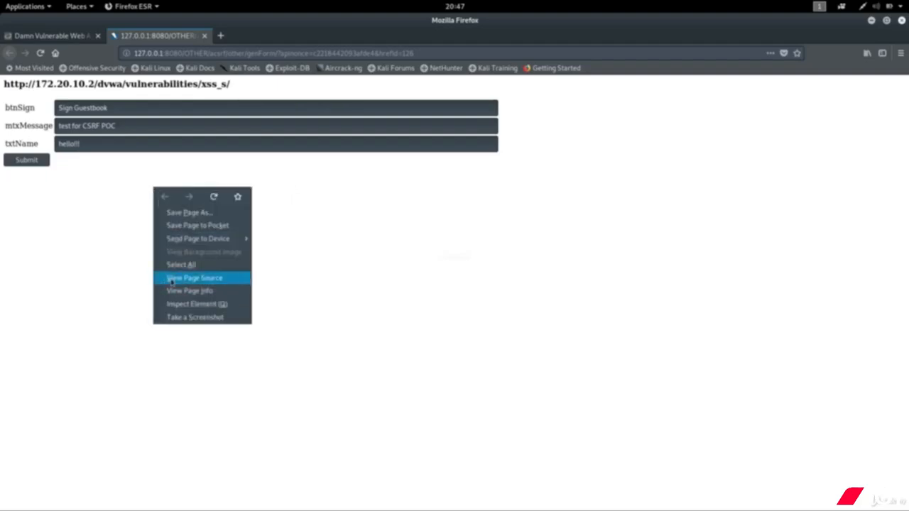
click(190, 279)
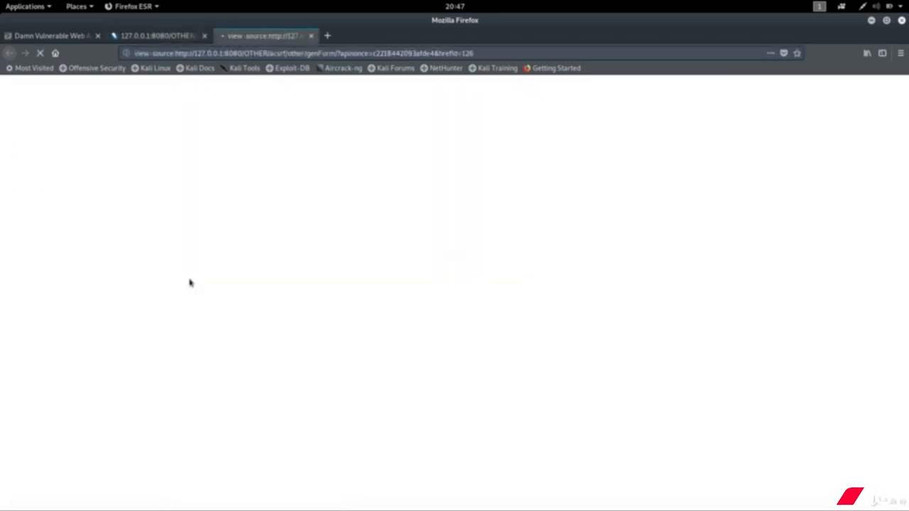
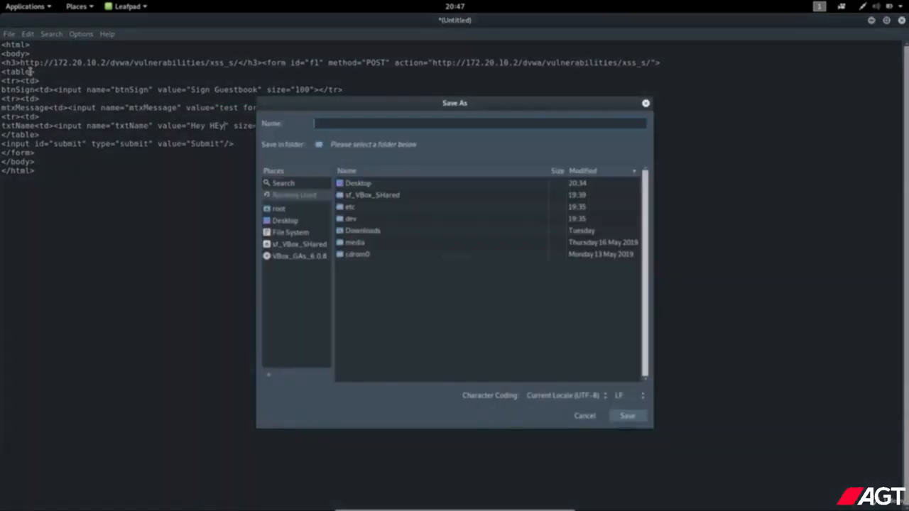
Save the edited CSRF form from Leafpad to the Desktop as csrf.html.
click(369, 184)
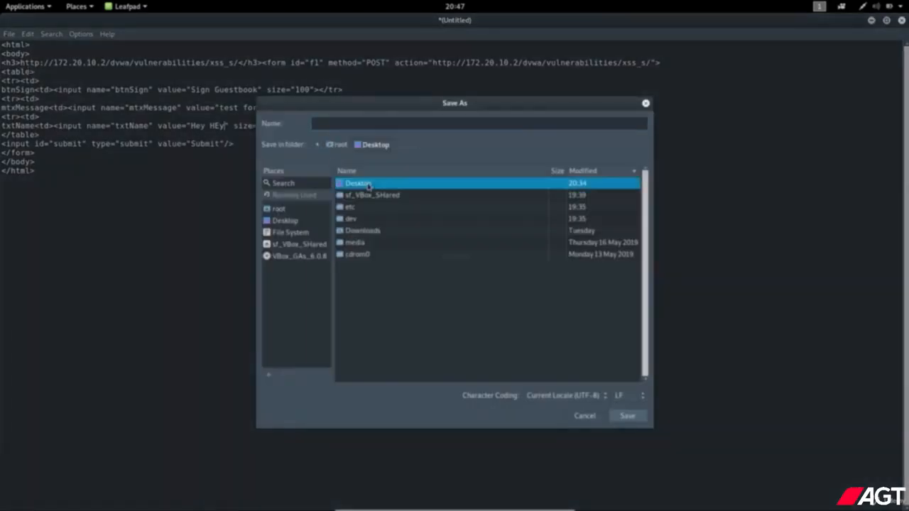
click(340, 123)
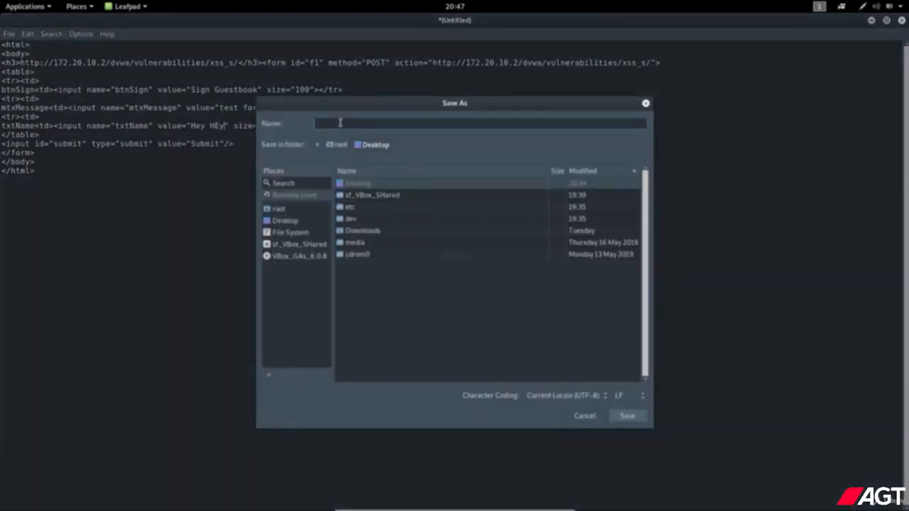
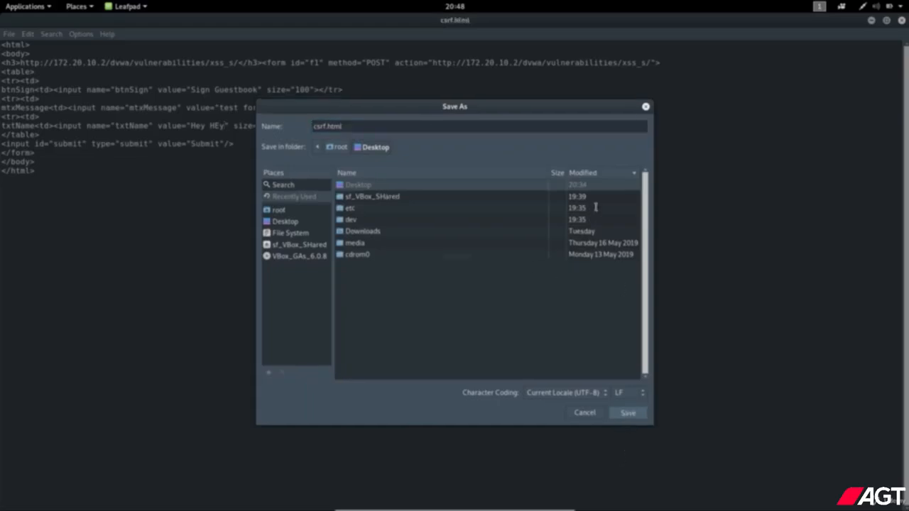
key(Return)
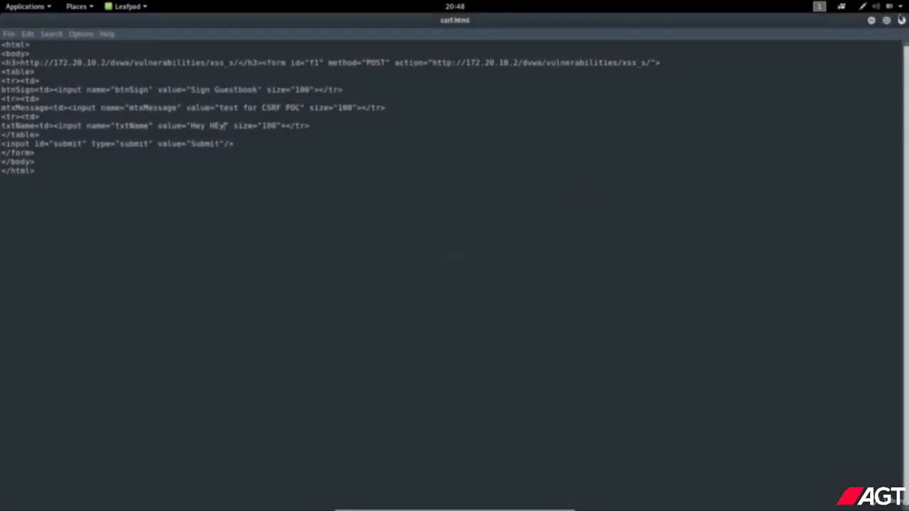
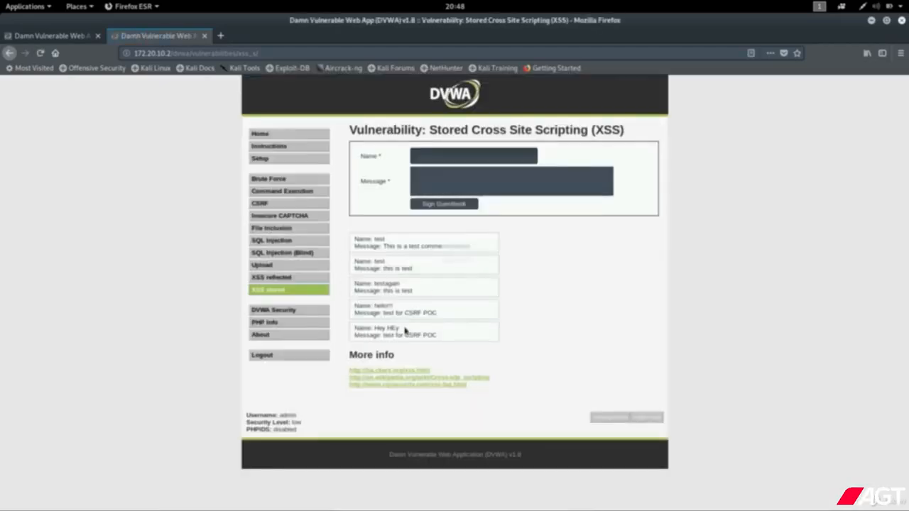
Examine the name and message of the newest guestbook entry on DVWA's Stored XSS page in Firefox.
drag(404, 328, 354, 328)
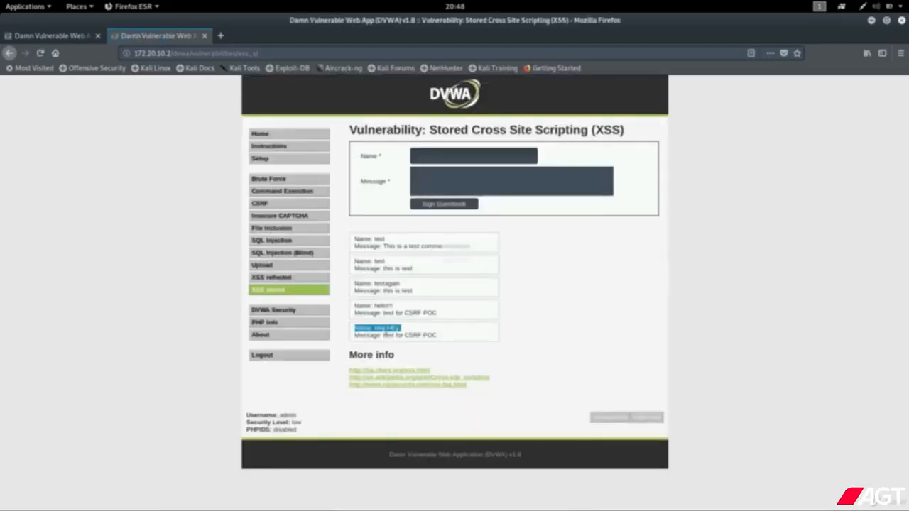
drag(438, 336, 369, 330)
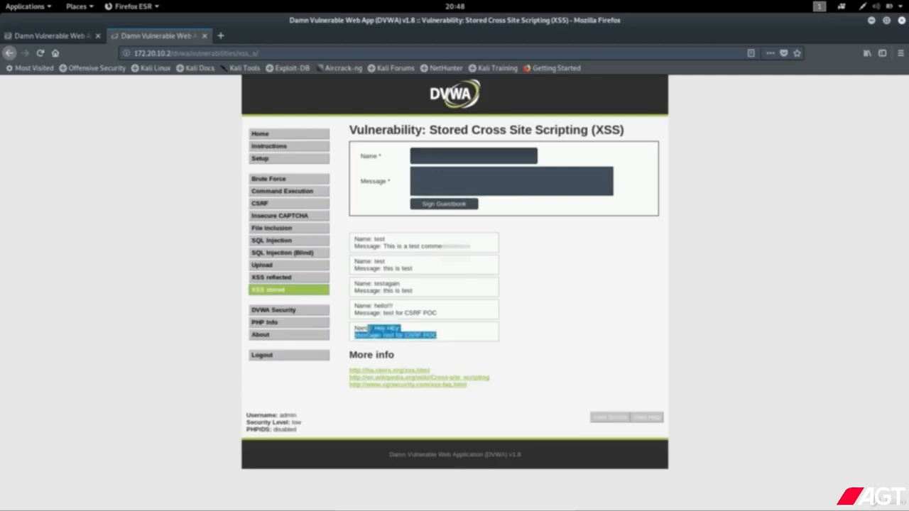
click(406, 349)
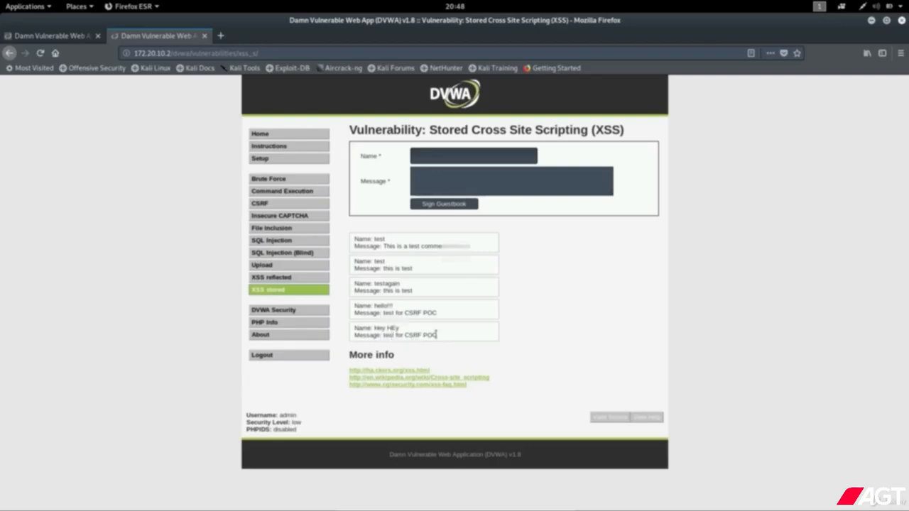
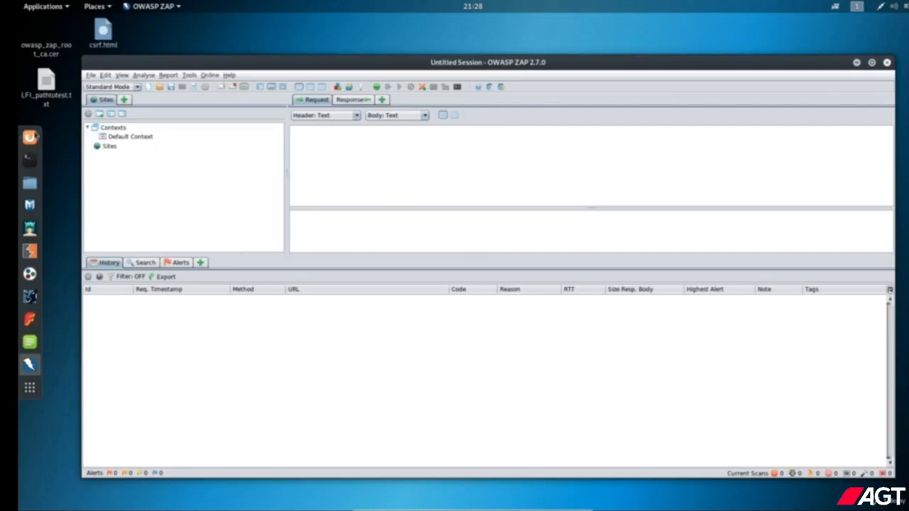
Reload testphp.vulnweb.com in Firefox, and in OWASP ZAP inspect the contents of the captured site before collapsing it.
click(29, 137)
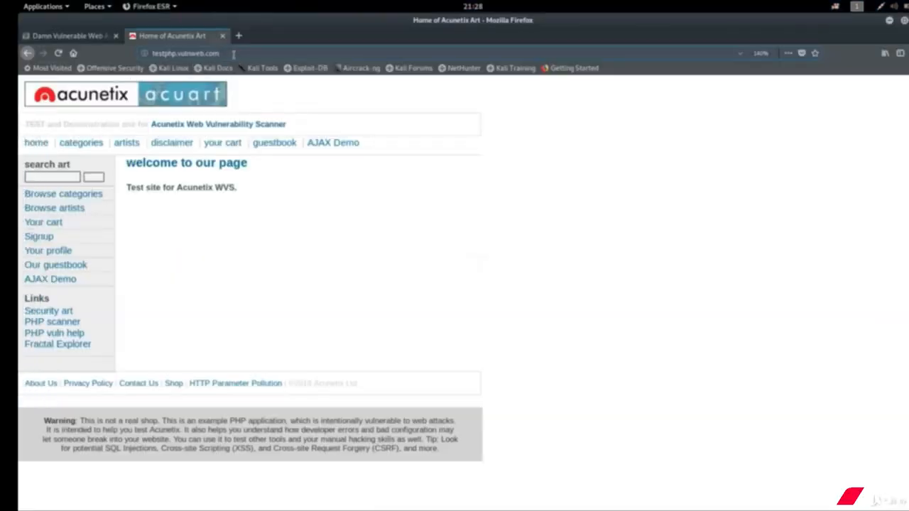
drag(222, 54, 150, 53)
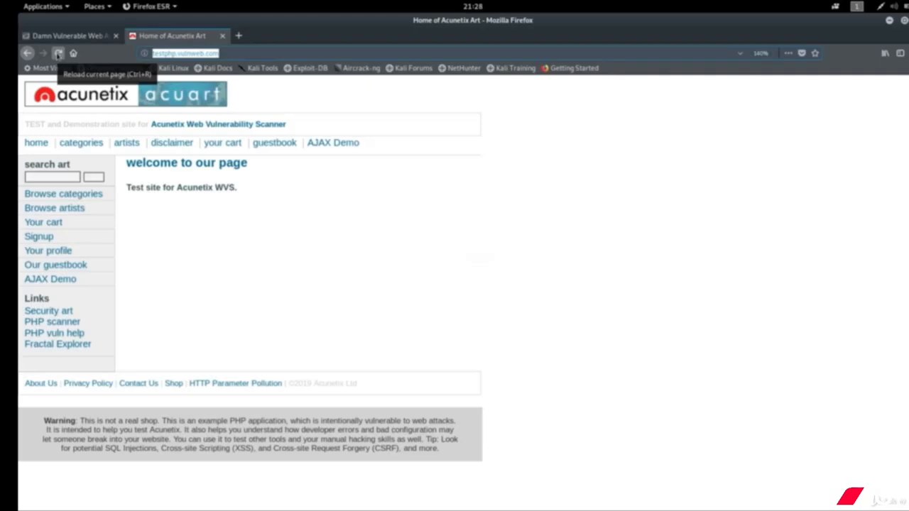
click(58, 53)
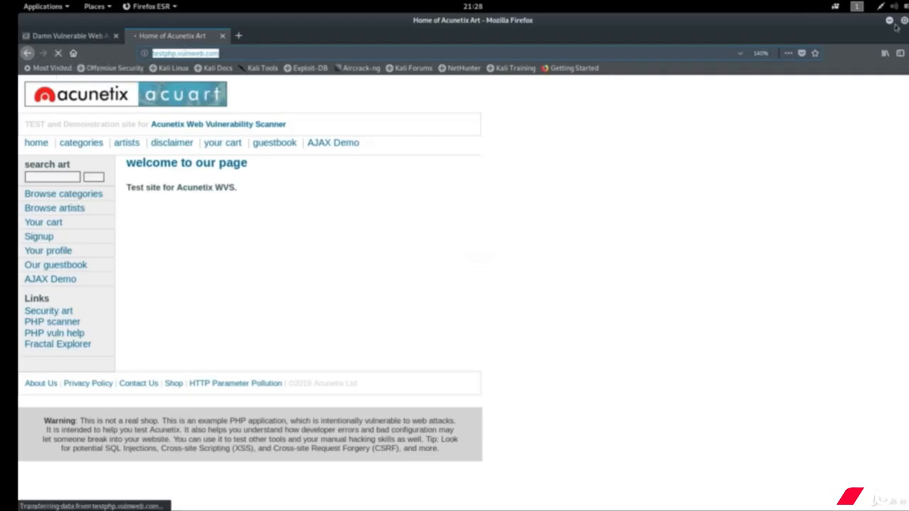
click(889, 21)
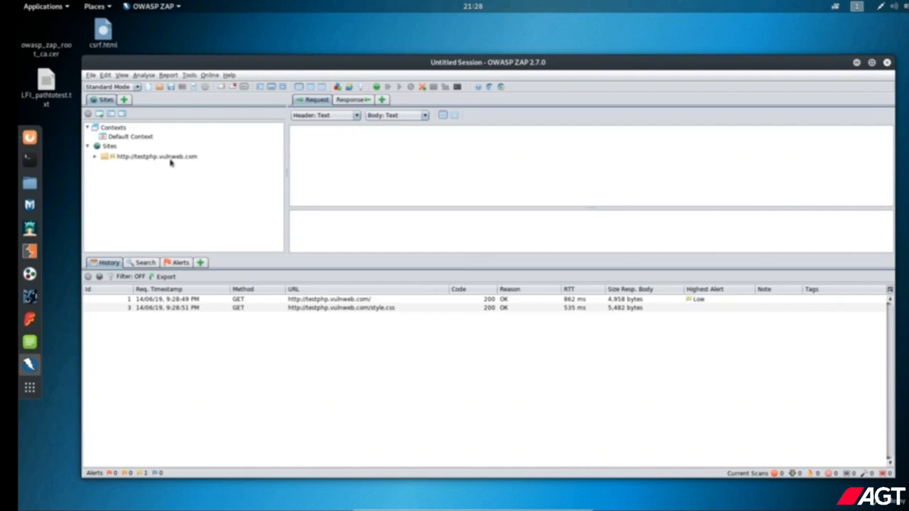
double_click(123, 157)
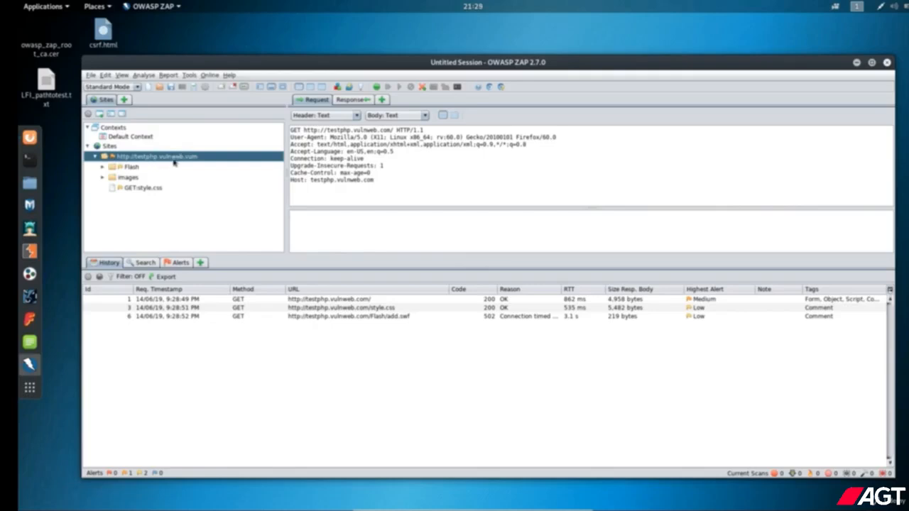
click(96, 157)
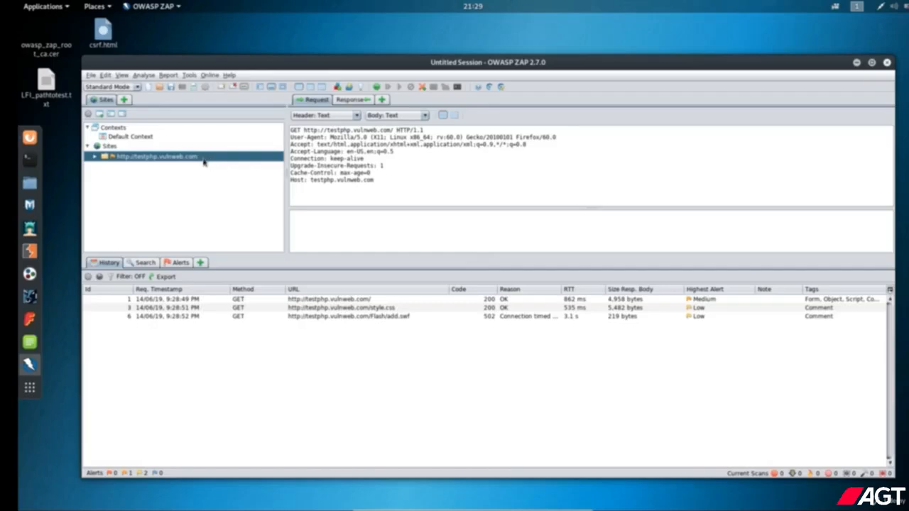
right_click(168, 159)
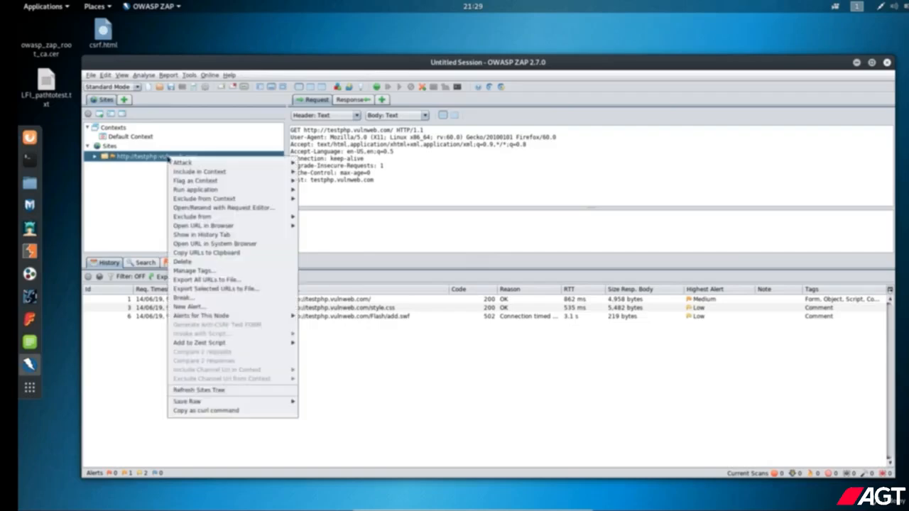
mouse_move(183, 164)
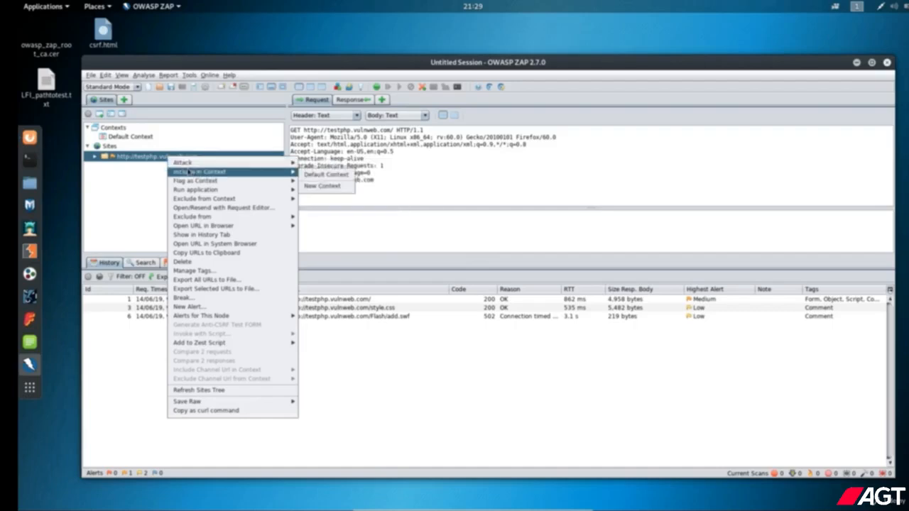
mouse_move(267, 164)
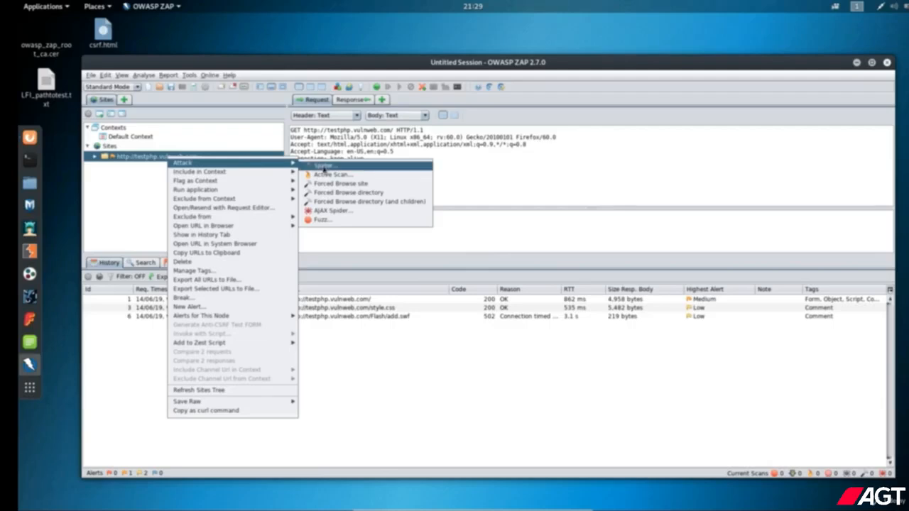
click(324, 166)
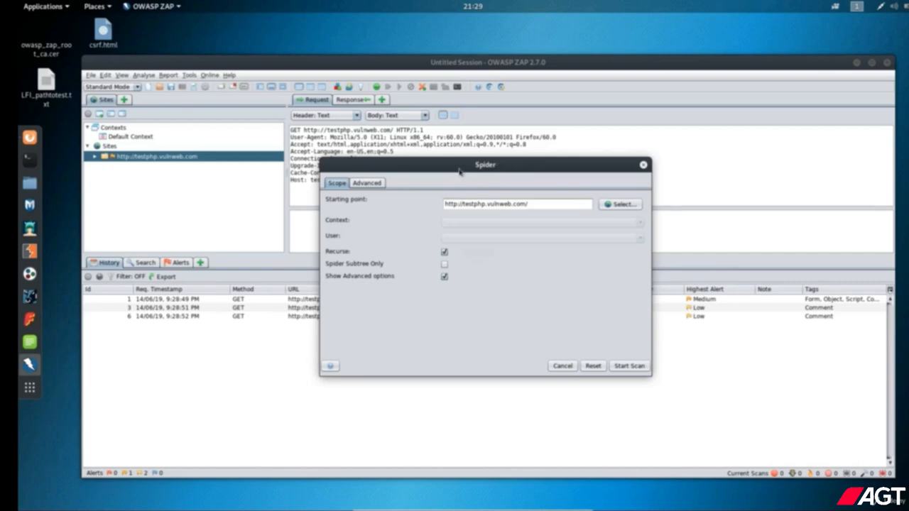
click(372, 184)
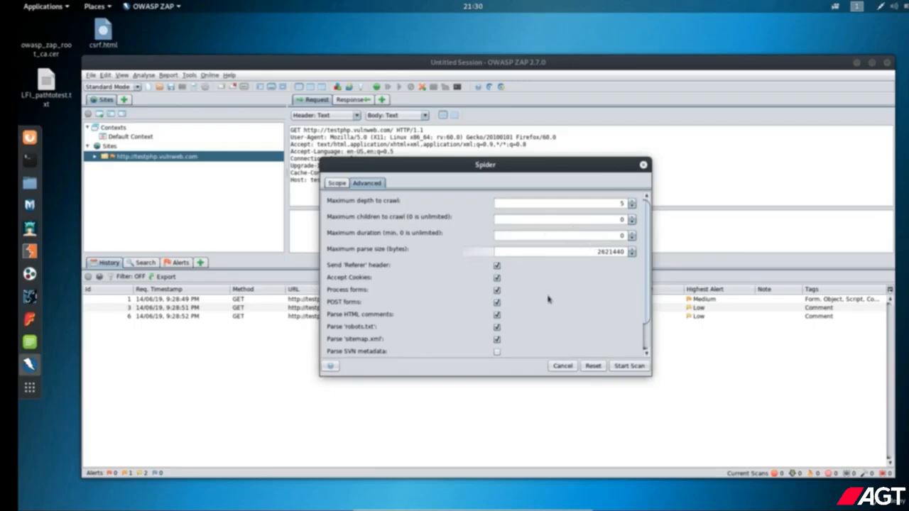
click(627, 366)
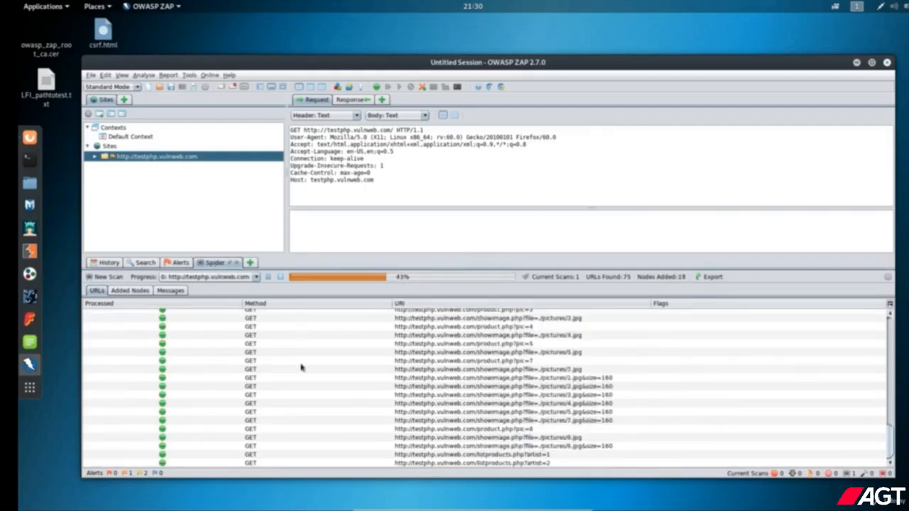
scroll(318, 401, up, 10)
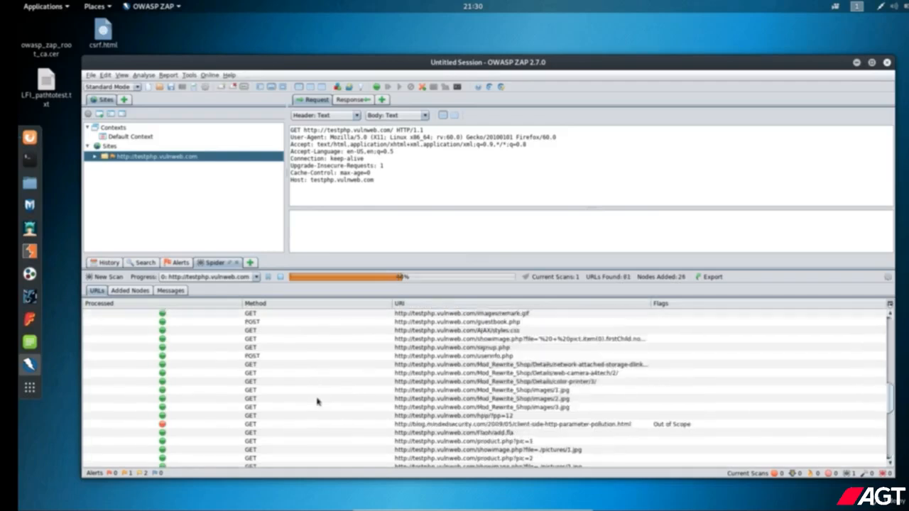
scroll(319, 401, up, 5)
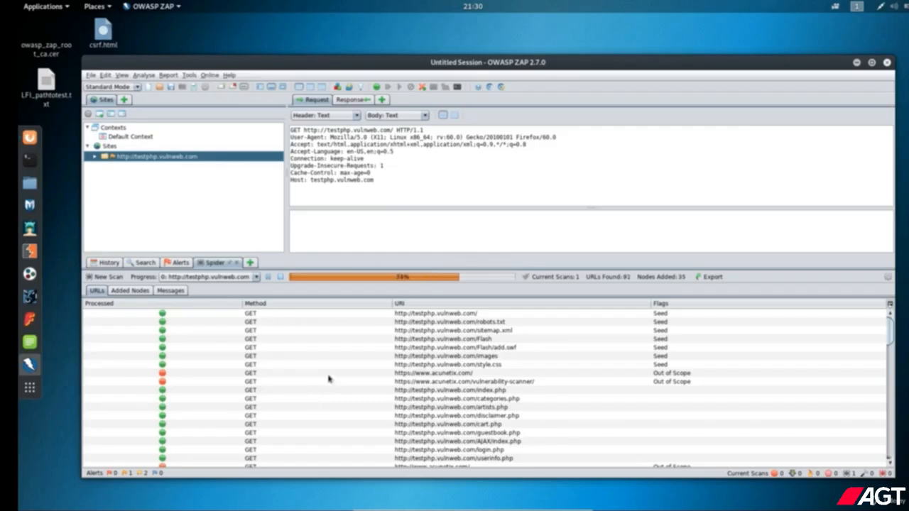
Look through the remaining crawled URLs of the Spider scan, and show all of ZAP's tabs.
scroll(328, 379, down, 5)
scroll(328, 378, down, 10)
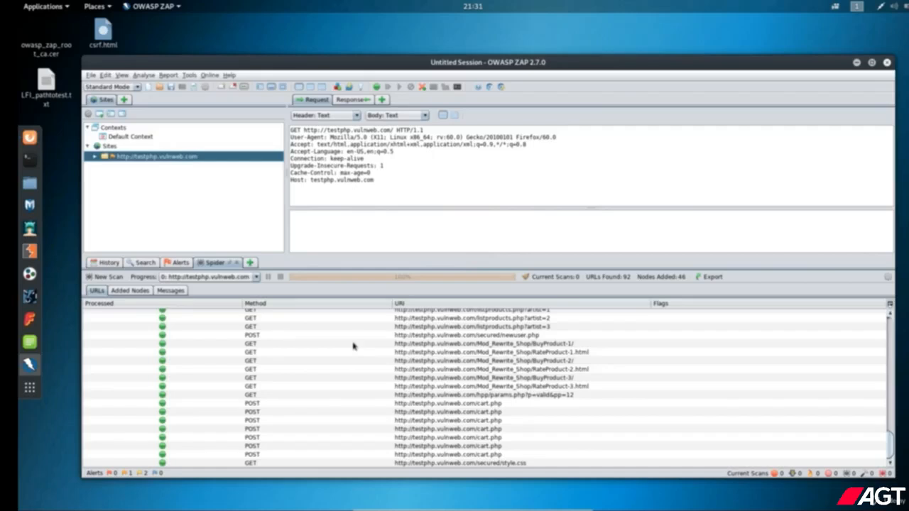
click(123, 74)
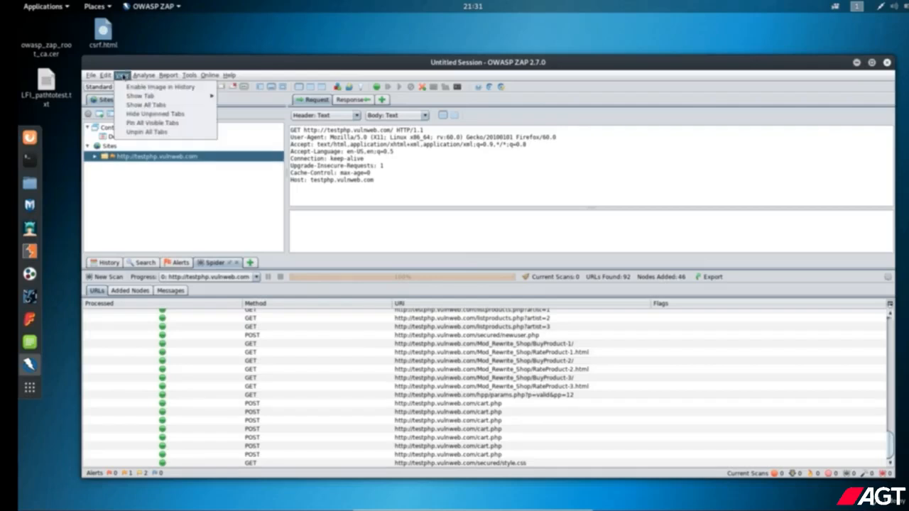
click(158, 107)
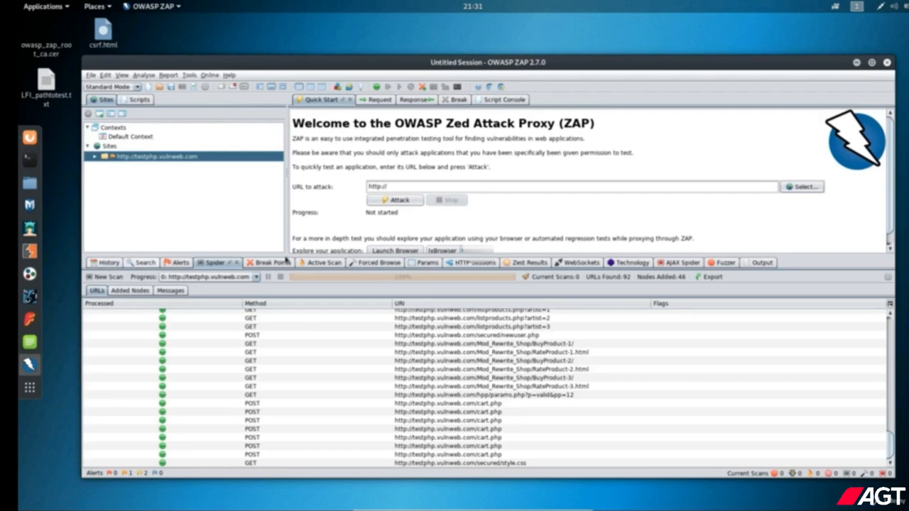
List the parameters collected for testphp.vulnweb.com:80 and sort them by type in descending order.
click(423, 263)
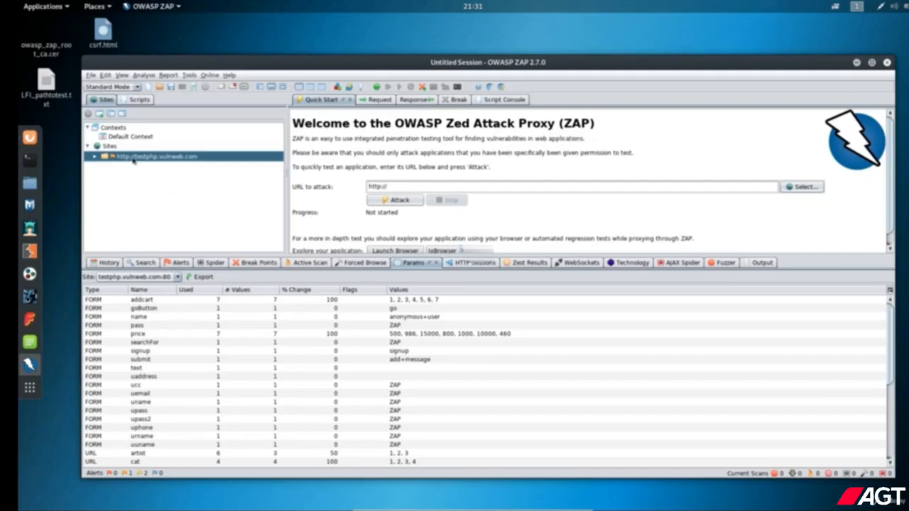
click(176, 277)
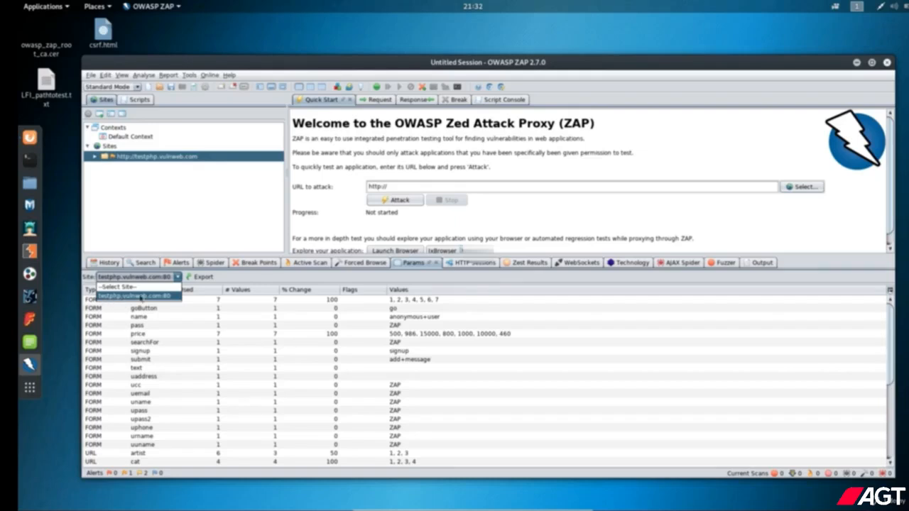
click(133, 297)
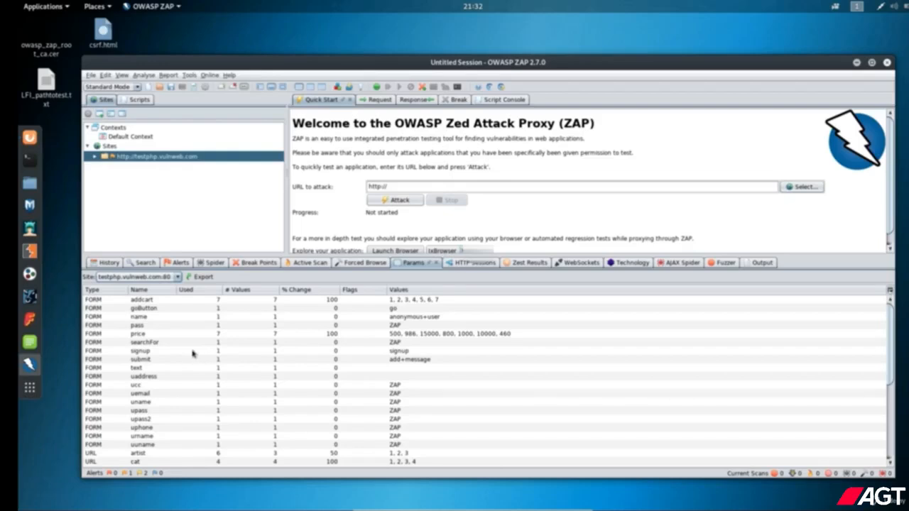
click(98, 302)
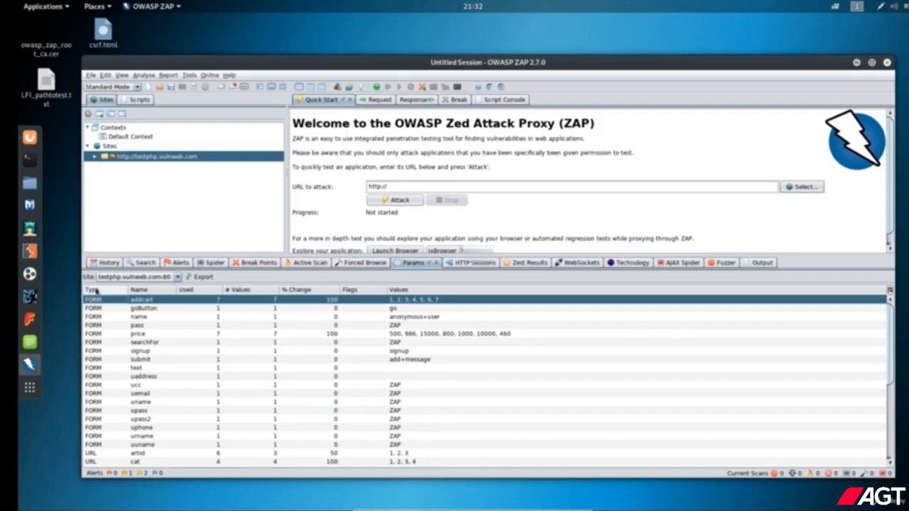
click(97, 290)
click(97, 290)
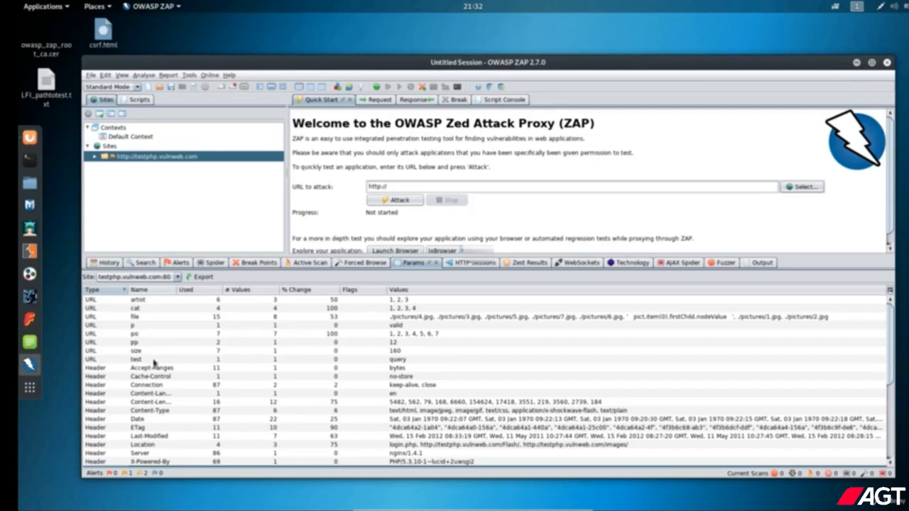
Search the captured traffic for requests that use the URL parameter p.
click(133, 326)
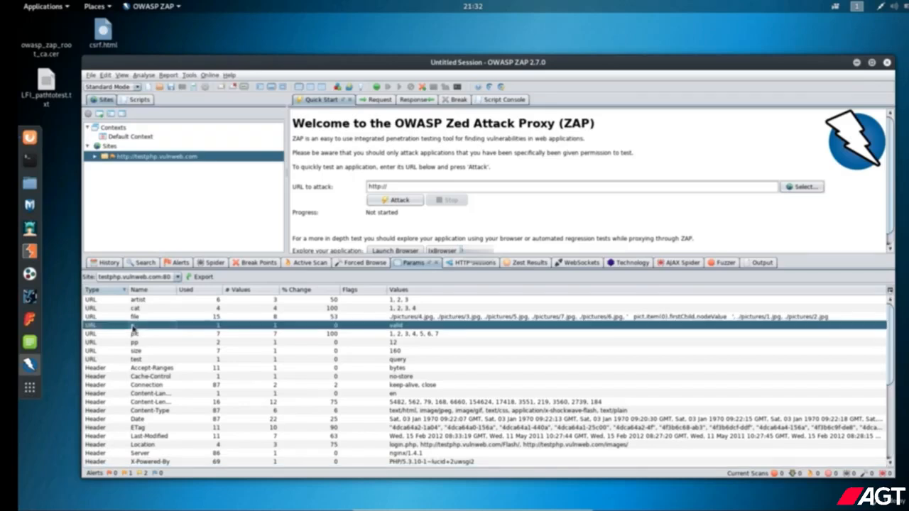
right_click(154, 328)
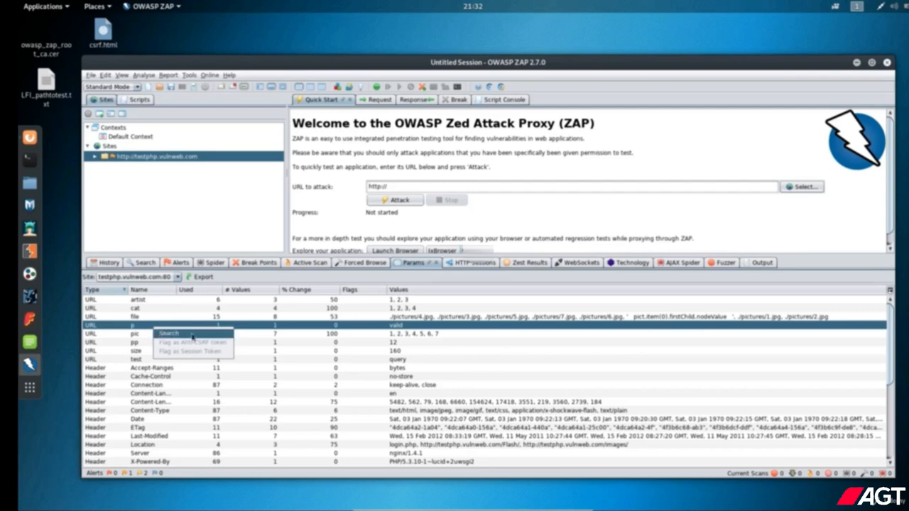
click(192, 334)
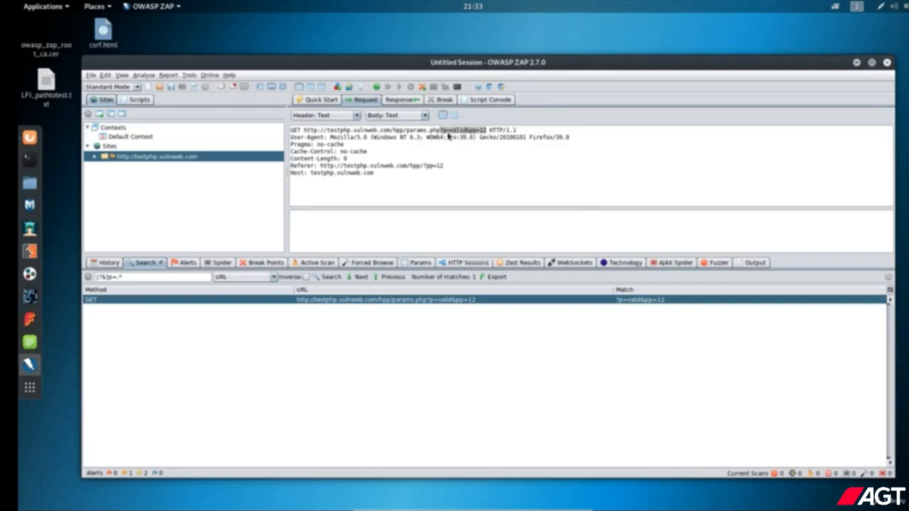
Open the matching hpp/params.php request in the Manual Request Editor and send it with parameter p set to batman.
right_click(389, 171)
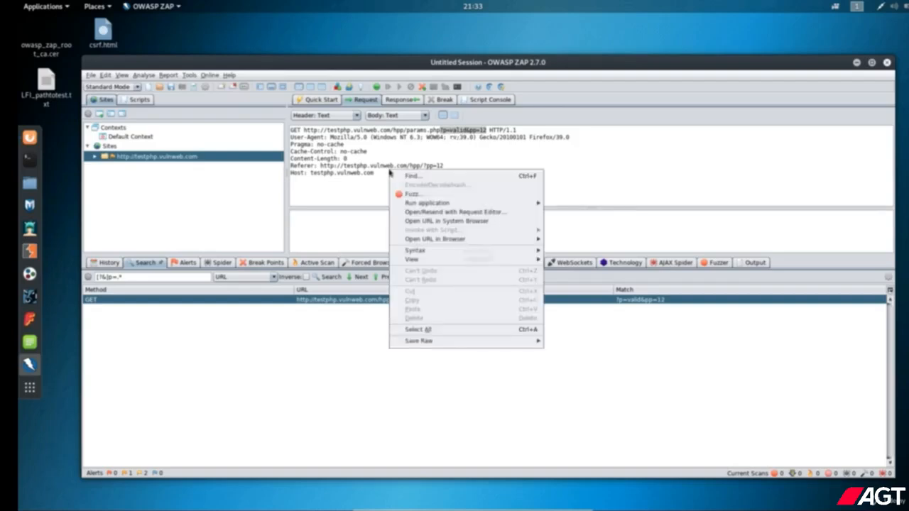
click(461, 213)
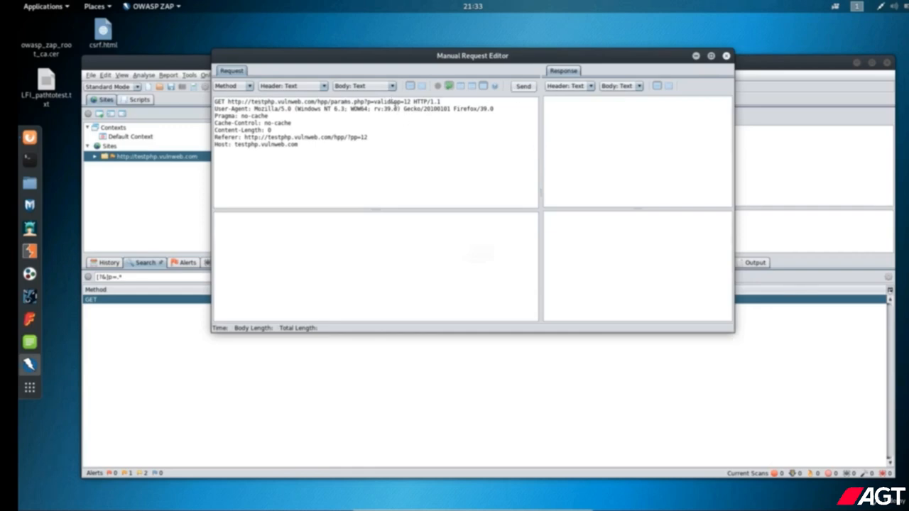
click(390, 103)
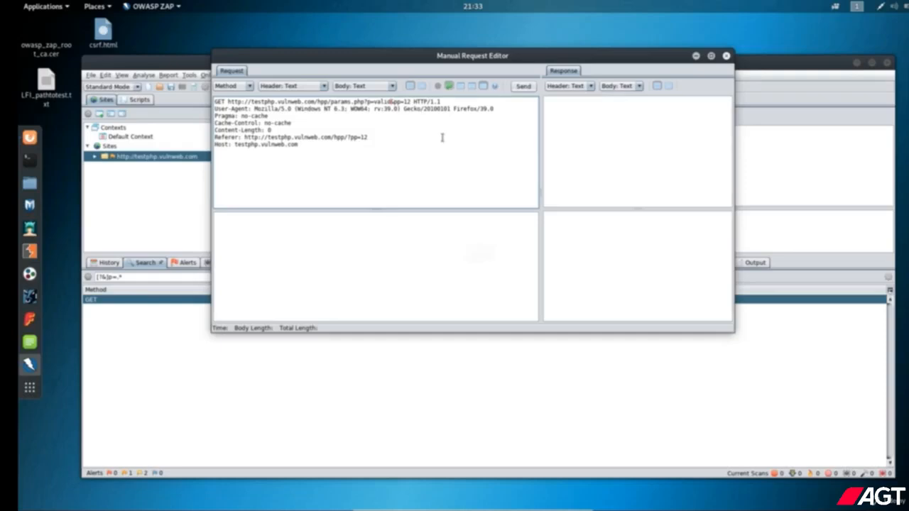
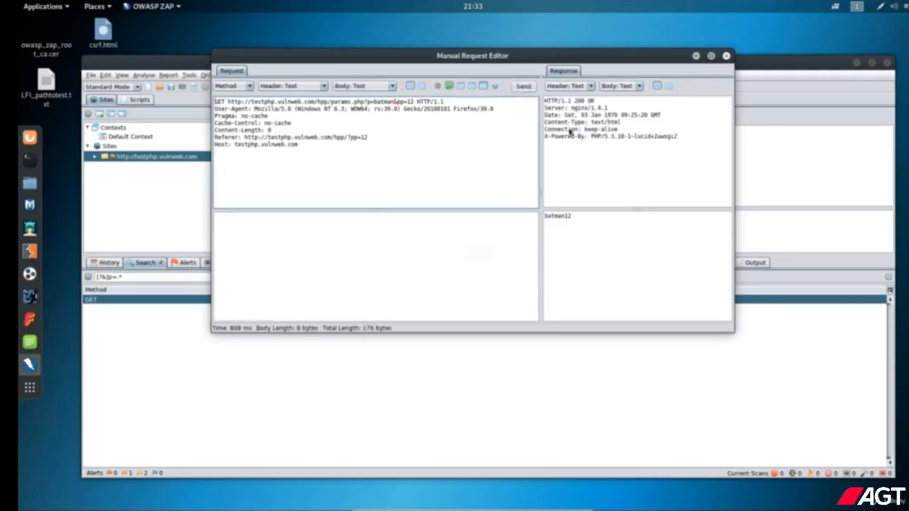
Find the text "batman" in the body of the response to check whether the parameter value is reflected.
double_click(562, 219)
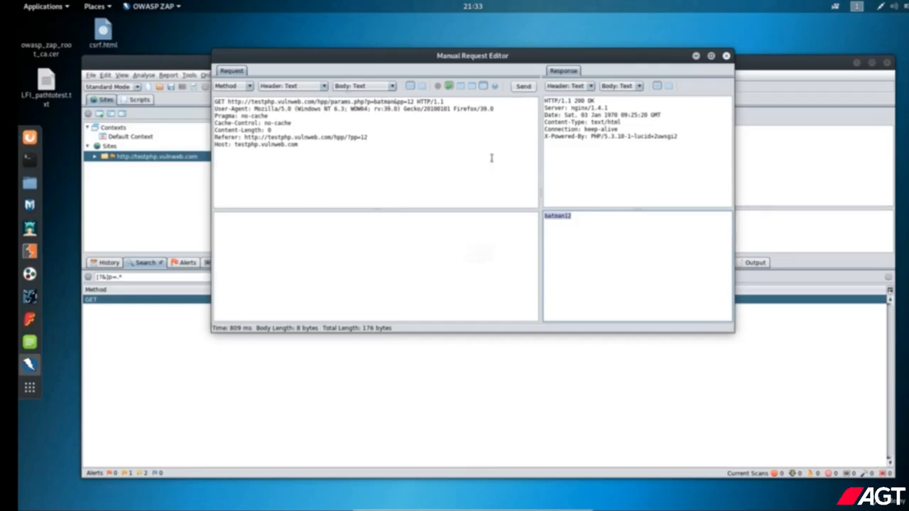
click(584, 222)
drag(547, 218, 564, 222)
right_click(616, 227)
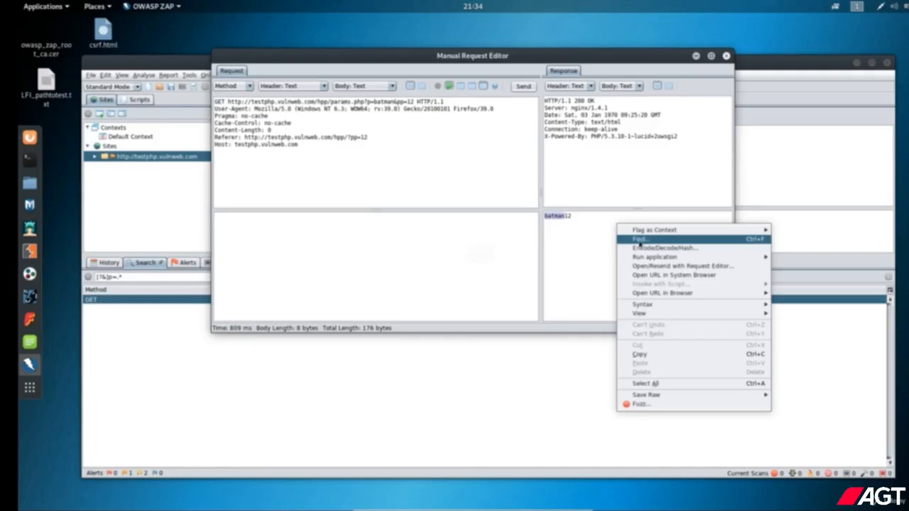
click(639, 239)
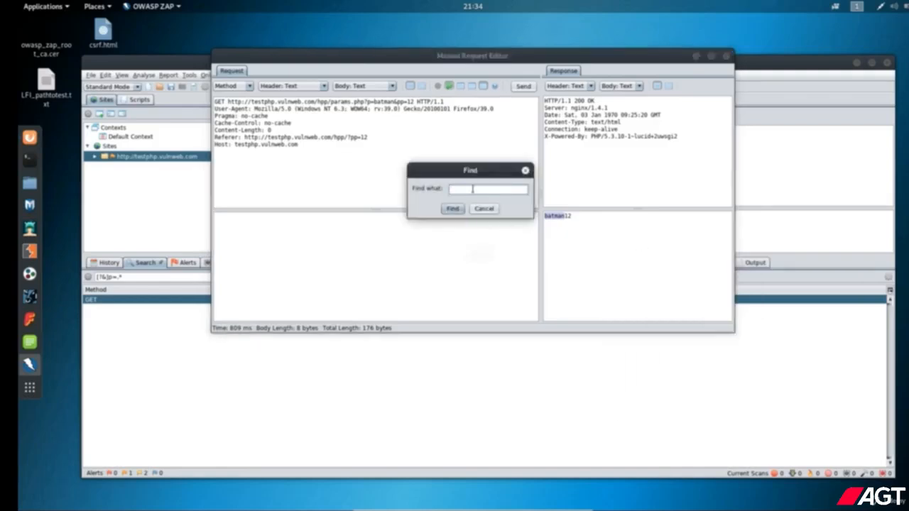
text(batman)
click(568, 218)
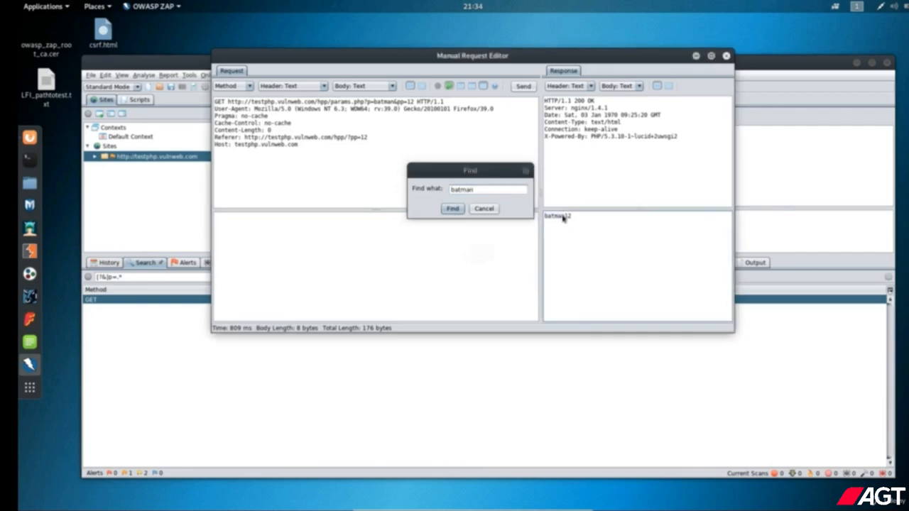
click(458, 213)
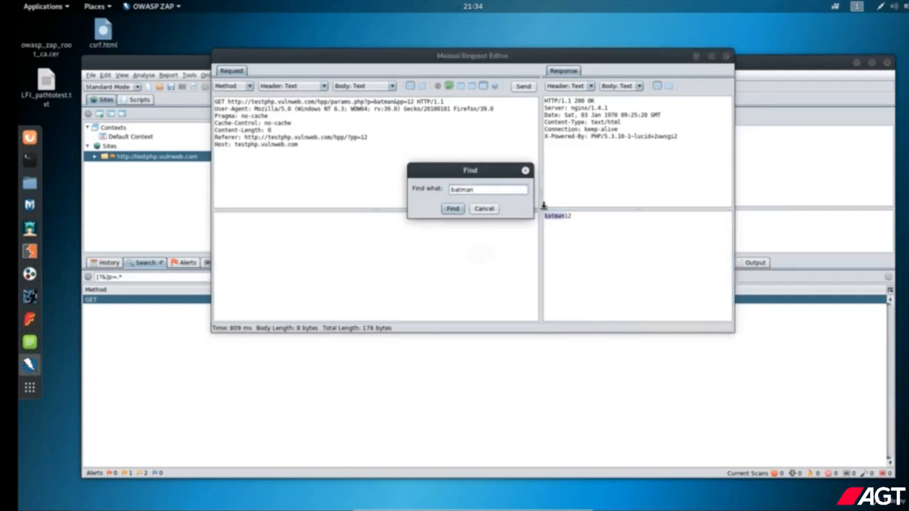
click(486, 208)
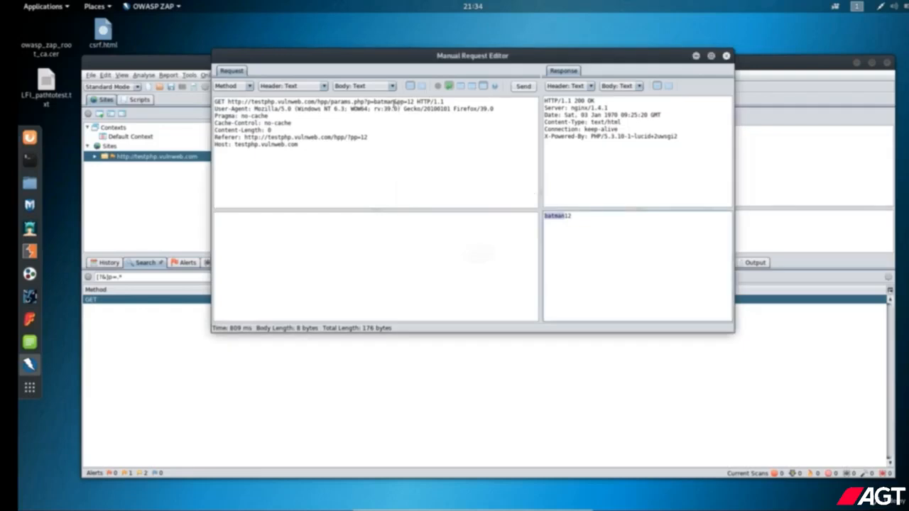
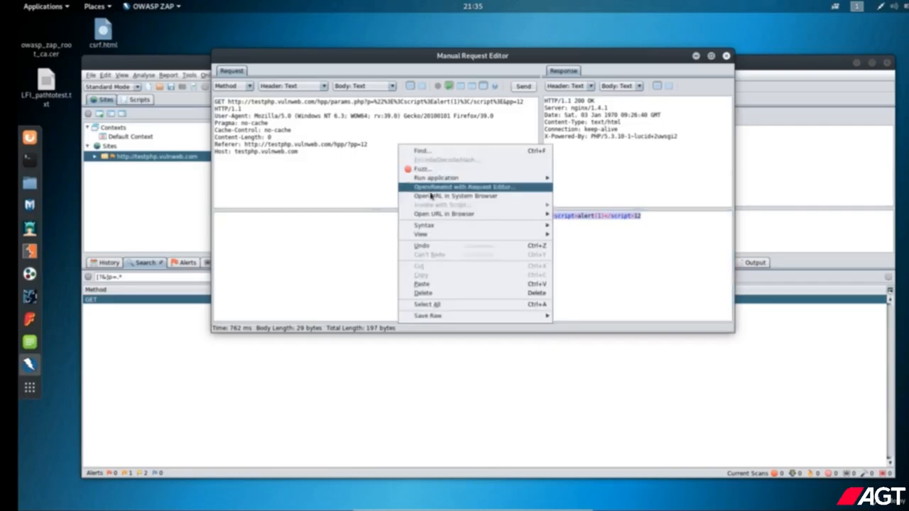
Open the URL of the edited request carrying the script alert(1) payload in a browser.
mouse_move(430, 217)
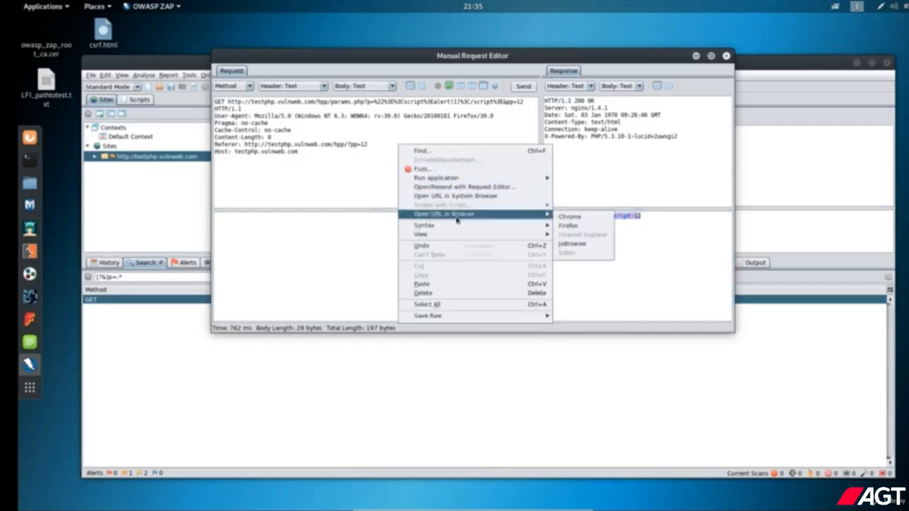
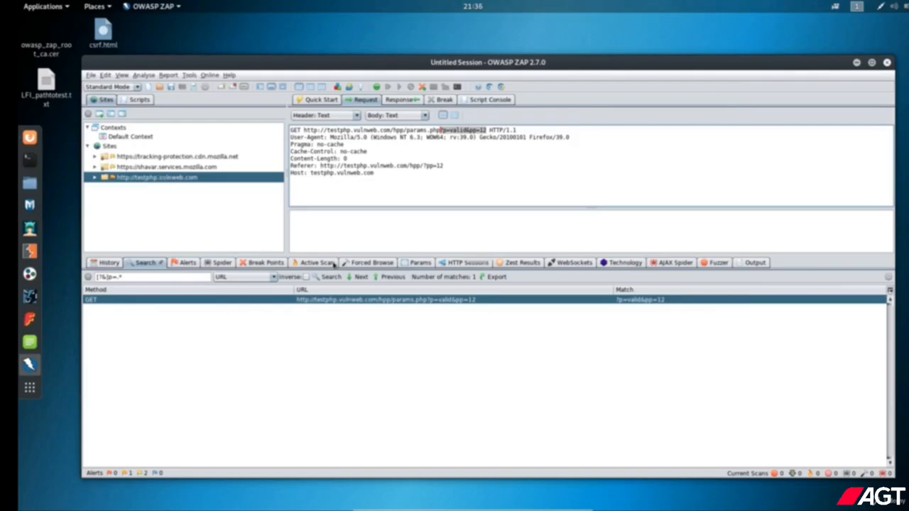
Review the collected parameters of tracking-protection.cdn.mozilla.net:443, and return to those of testphp.vulnweb.com:80.
click(419, 264)
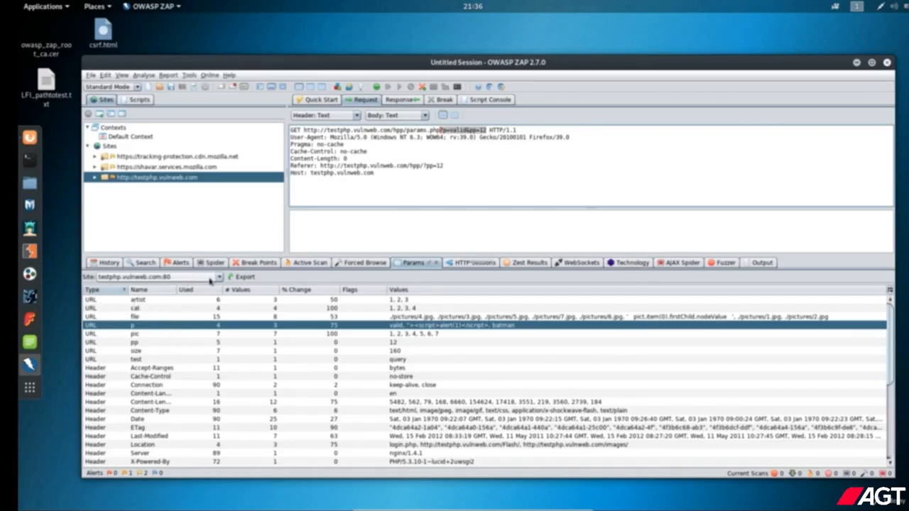
click(184, 277)
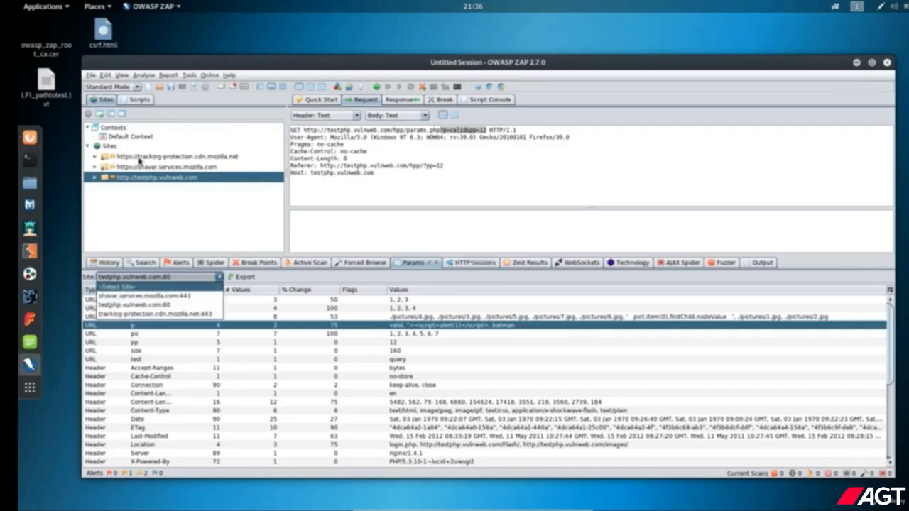
click(150, 311)
click(175, 278)
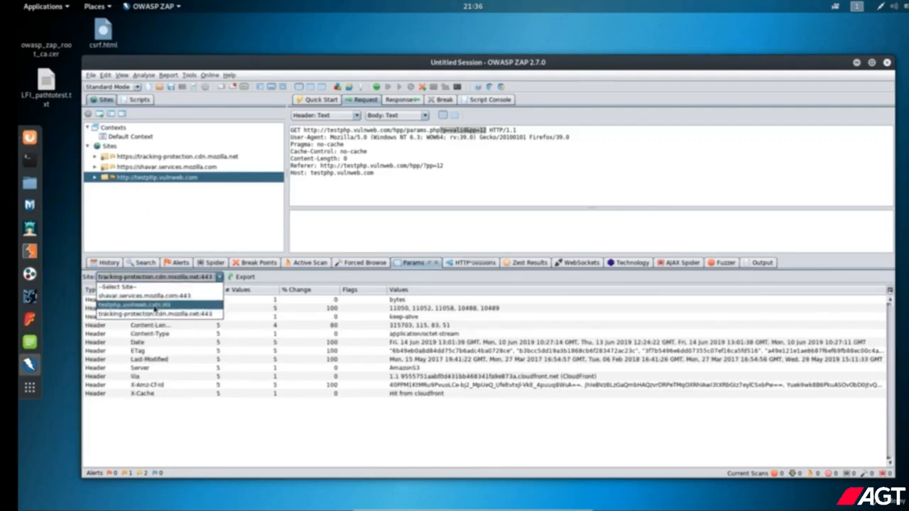
click(154, 307)
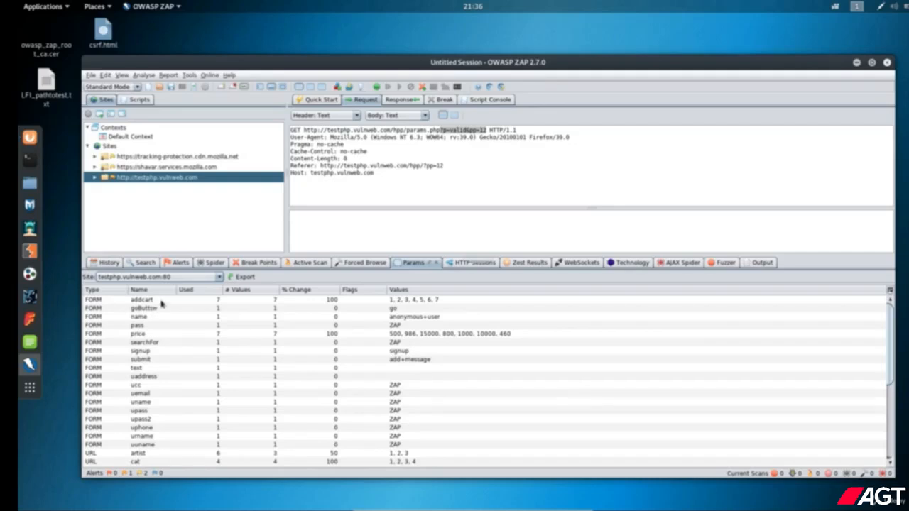
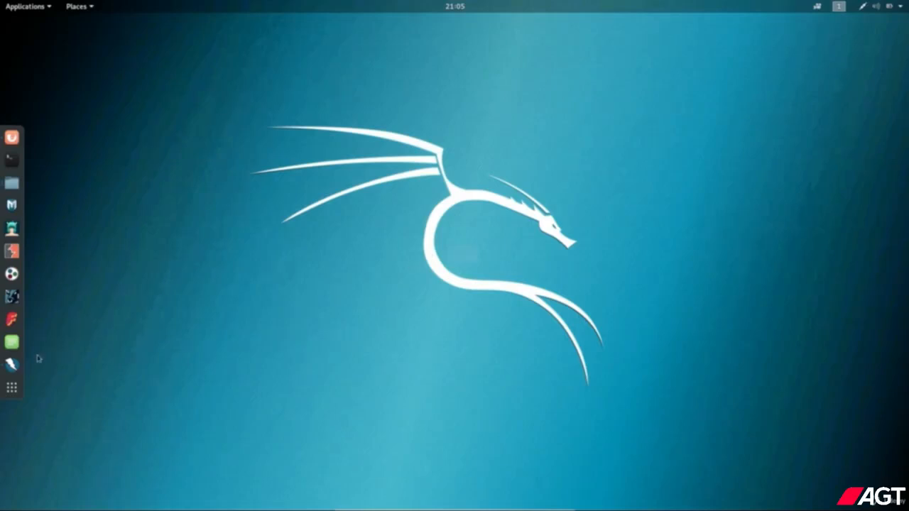
Launch OWASP ZAP, and switch the break on all requests and responses on and off again.
click(11, 365)
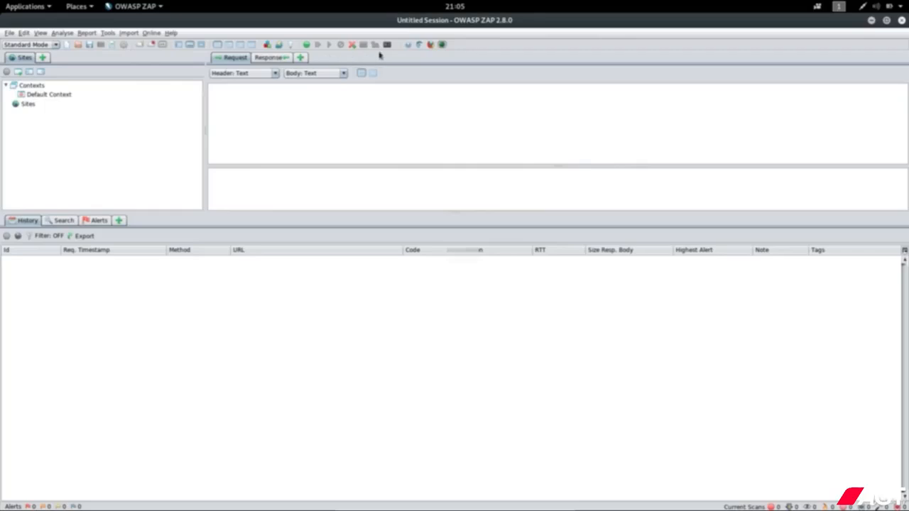
click(306, 44)
click(306, 46)
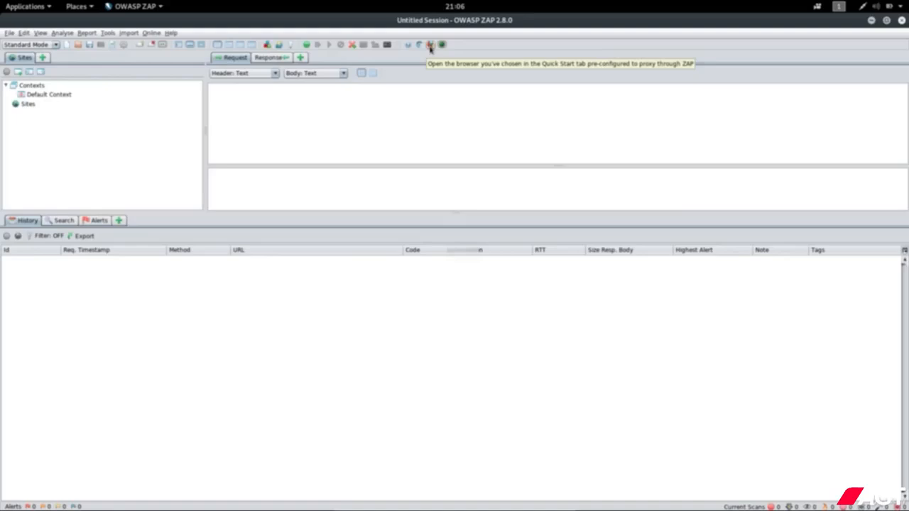
Launch the Firefox browser preconfigured to proxy through ZAP, maximise its window, and open a new tab.
click(429, 45)
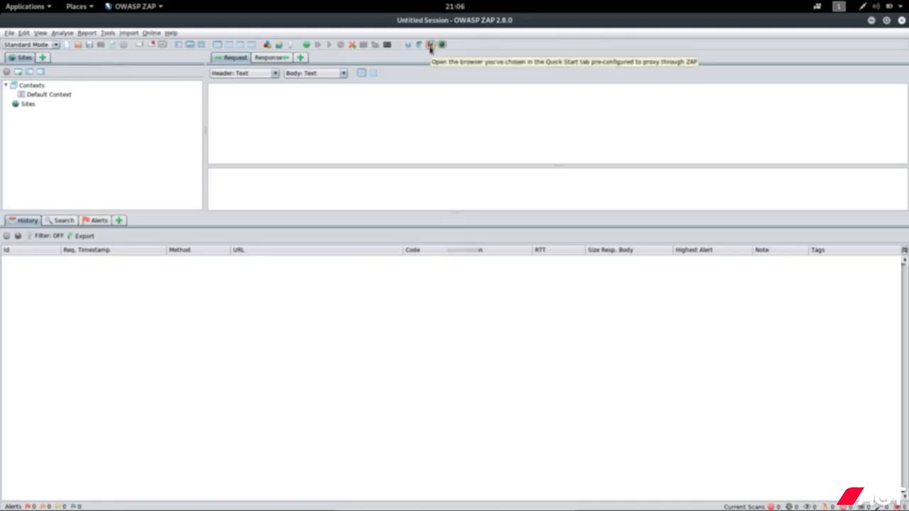
click(430, 45)
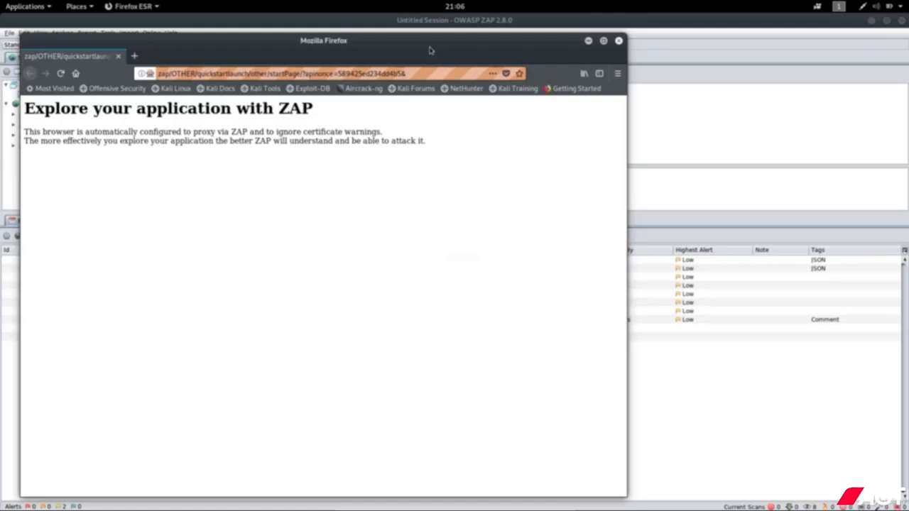
double_click(430, 47)
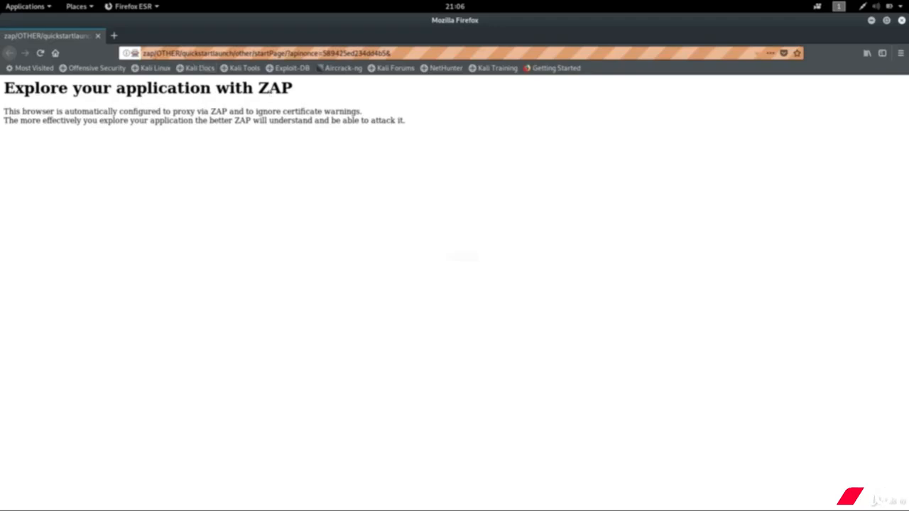
click(114, 35)
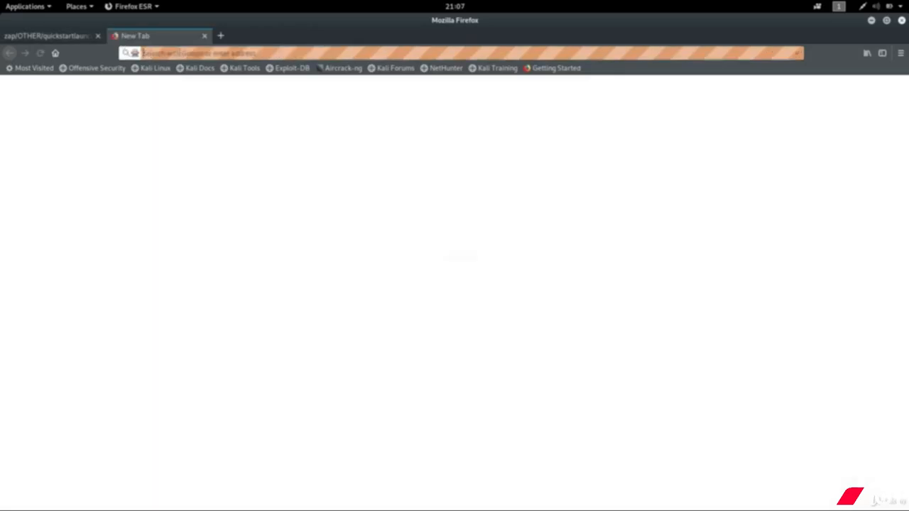
Open test.vulnweb.com in the new tab and continue past the ZAP HUD welcome screen to the target.
text(te)
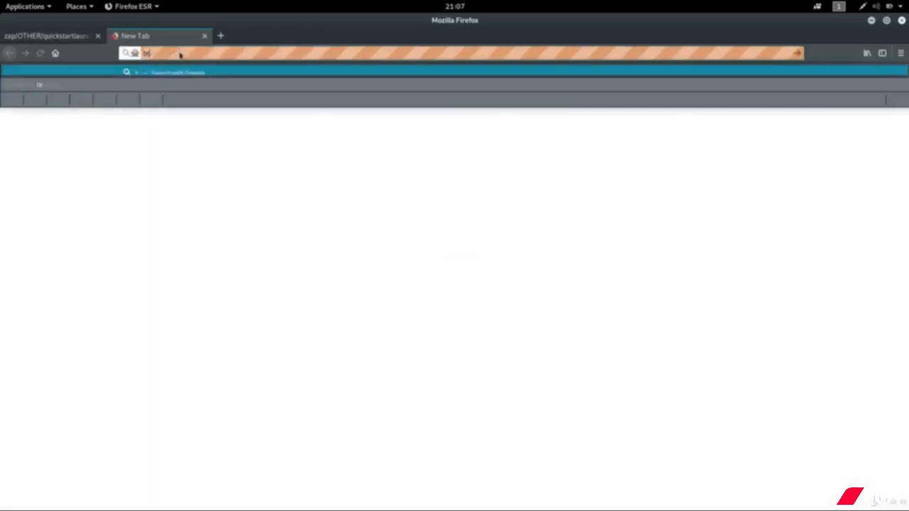
text(st.vu)
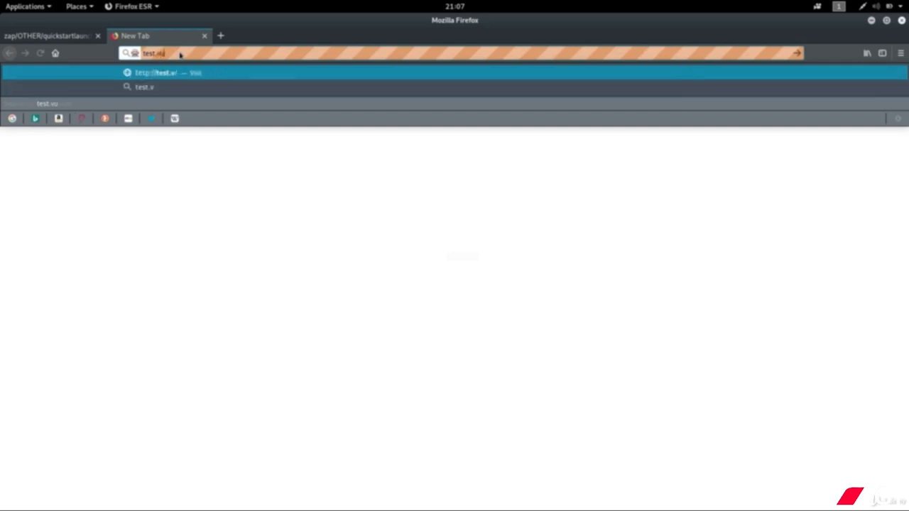
text(lnweb.com)
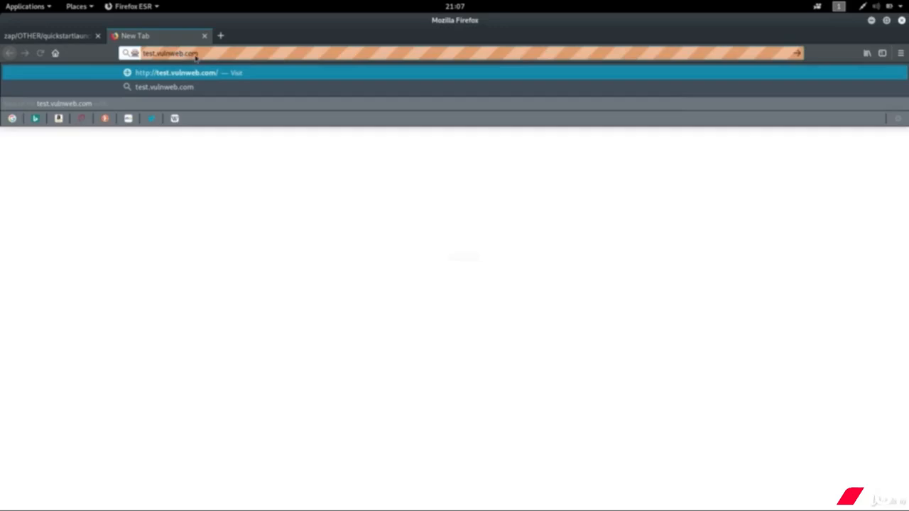
drag(201, 54, 157, 54)
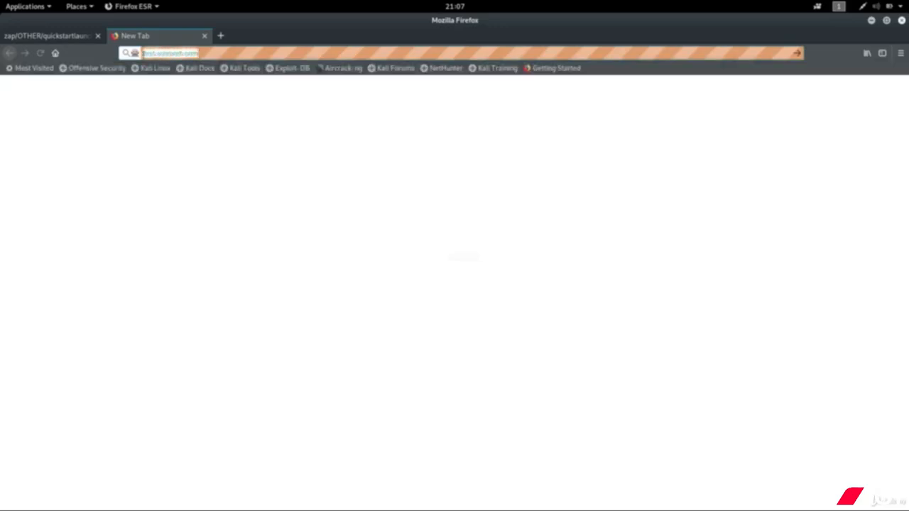
click(312, 53)
key(Return)
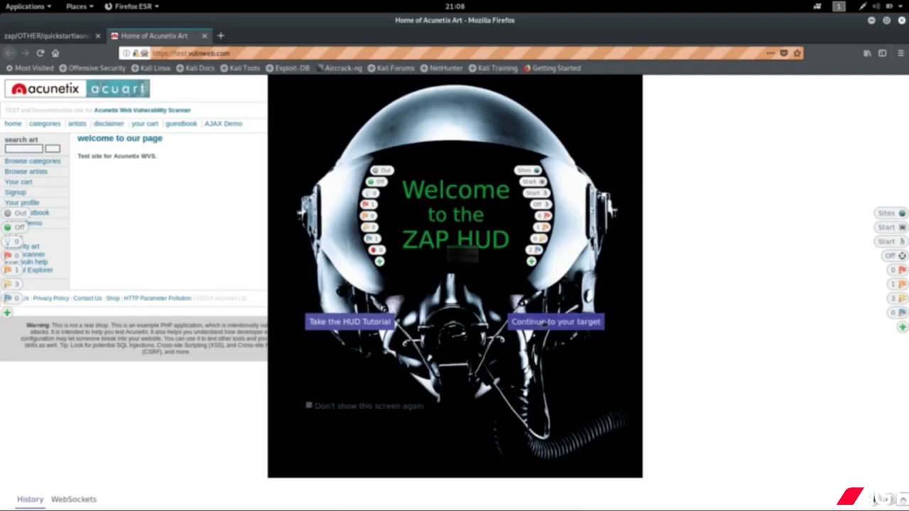
click(544, 323)
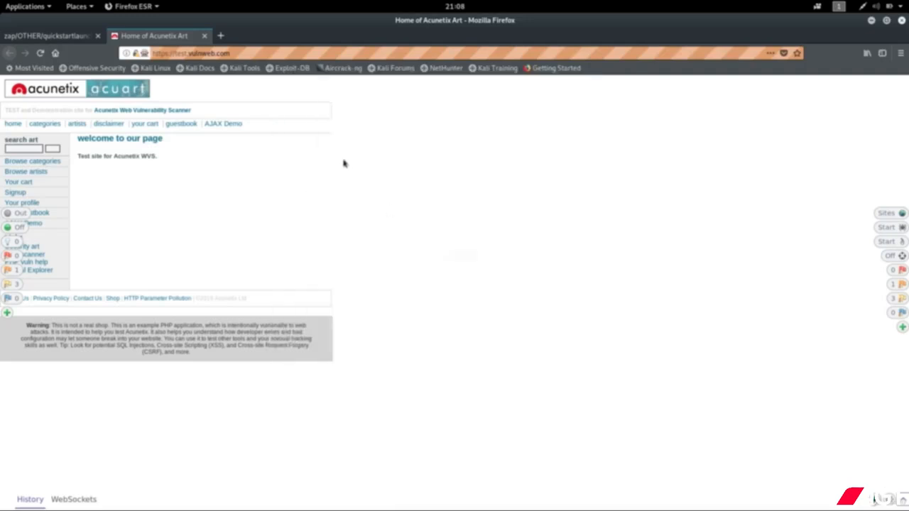
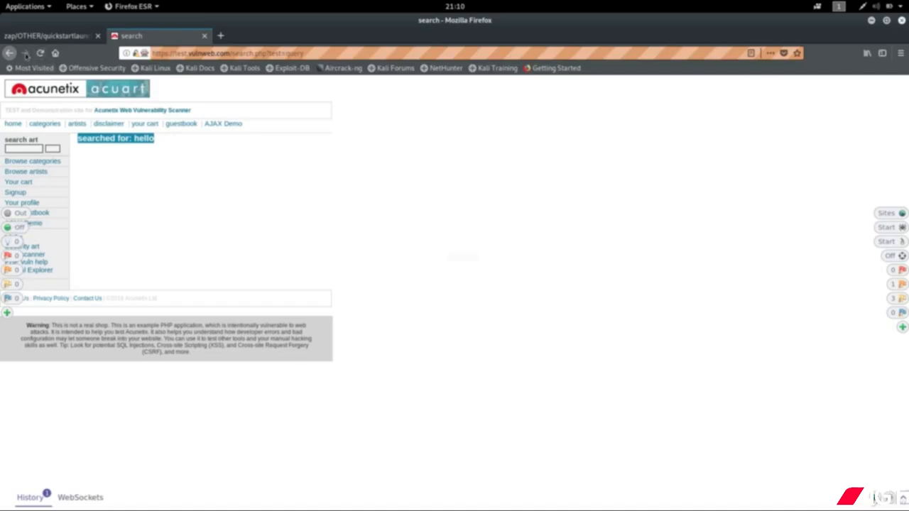
Return to the site's home page and inspect its medium page alert, X-Frame-Options Header Not Set, in the HUD.
click(7, 55)
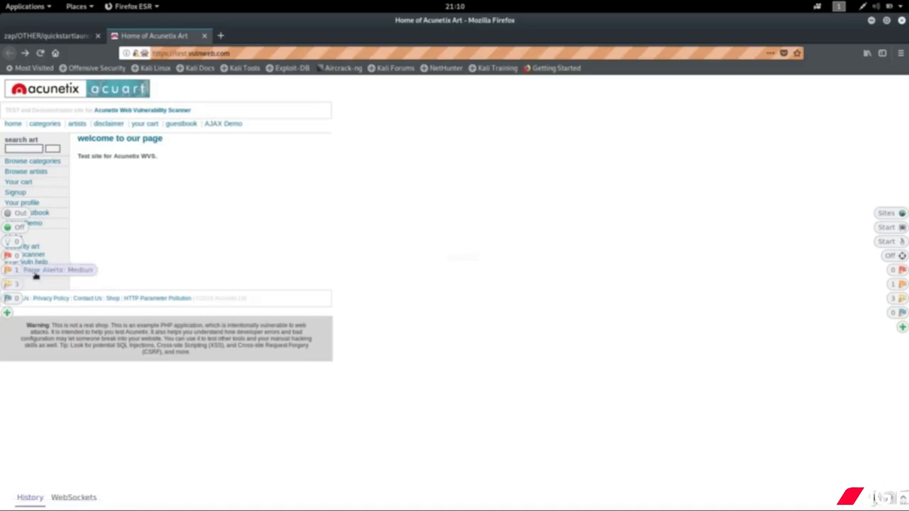
click(42, 274)
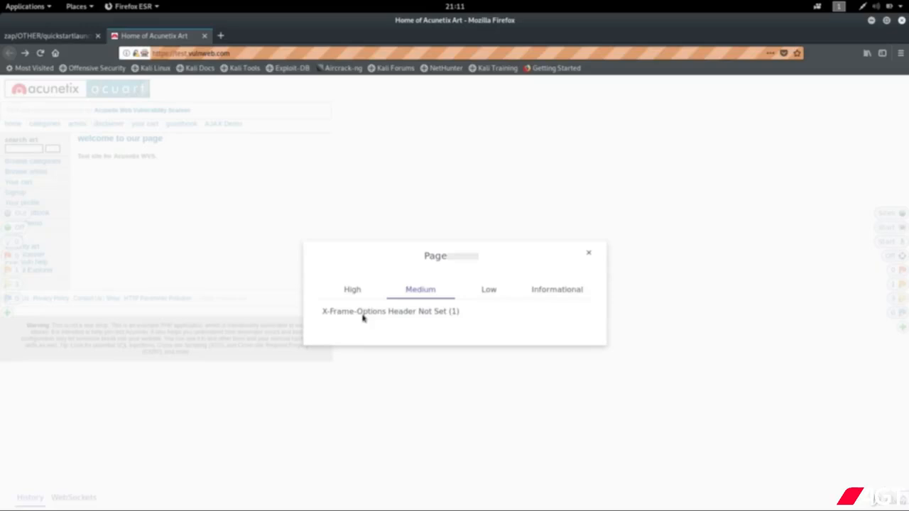
click(363, 316)
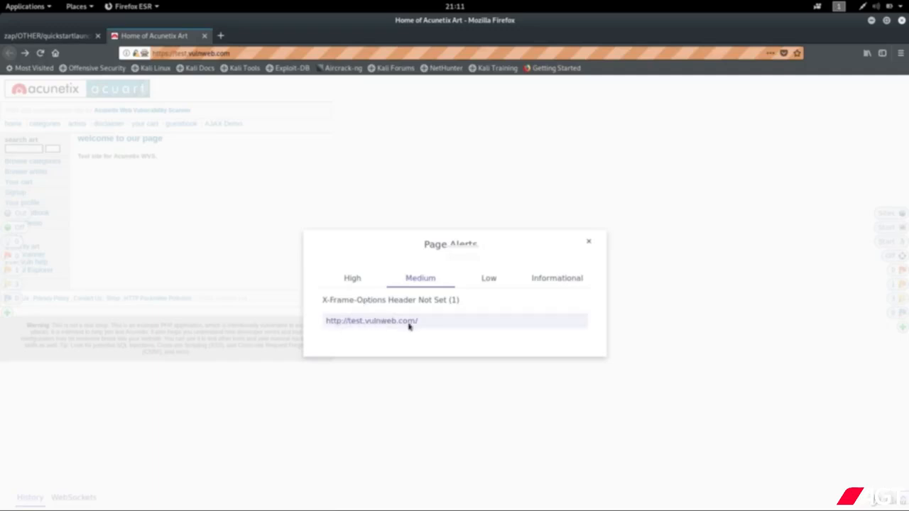
click(589, 243)
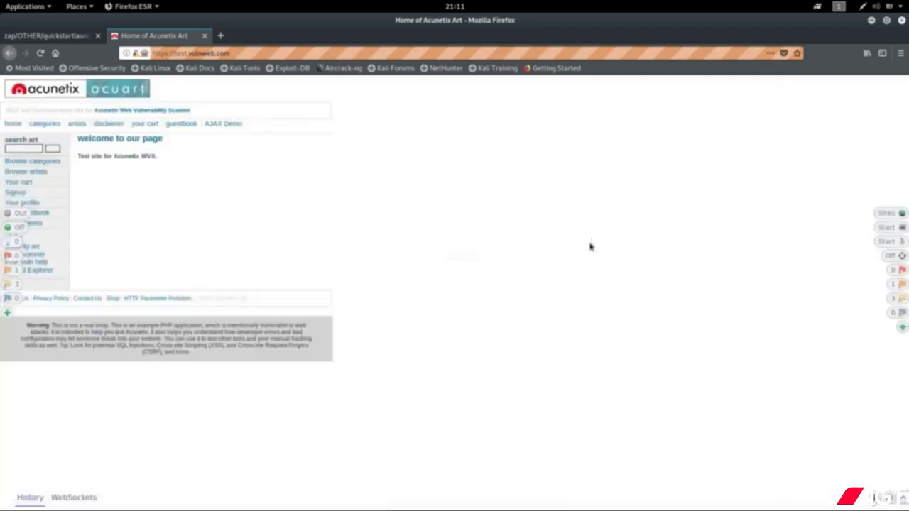
Open google.com in a new browser tab.
click(221, 36)
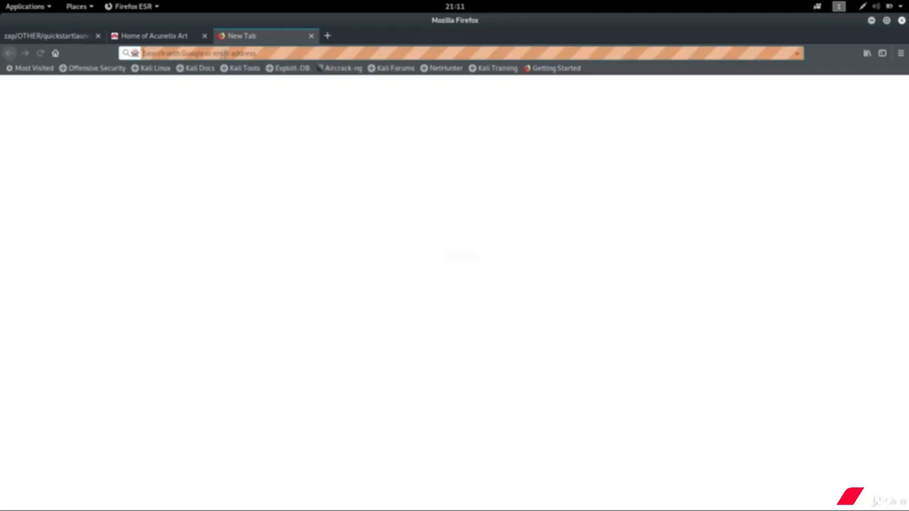
text(google.com)
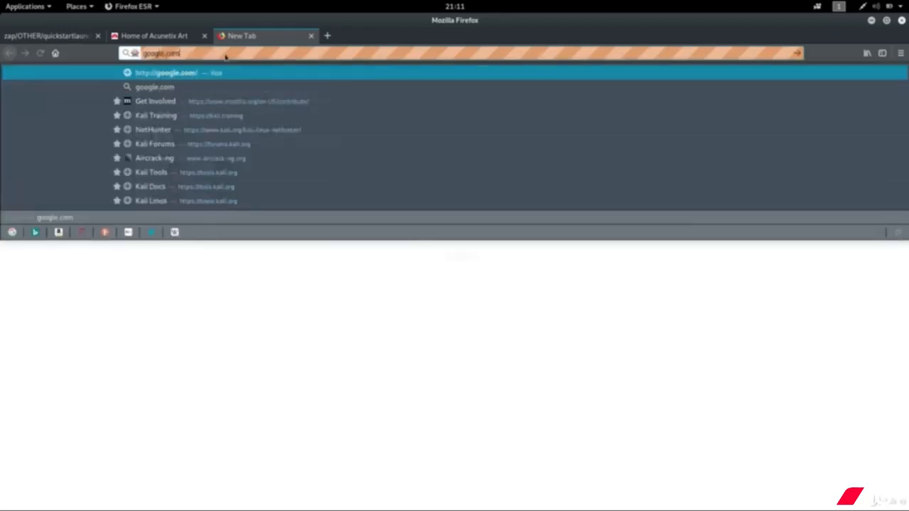
key(Return)
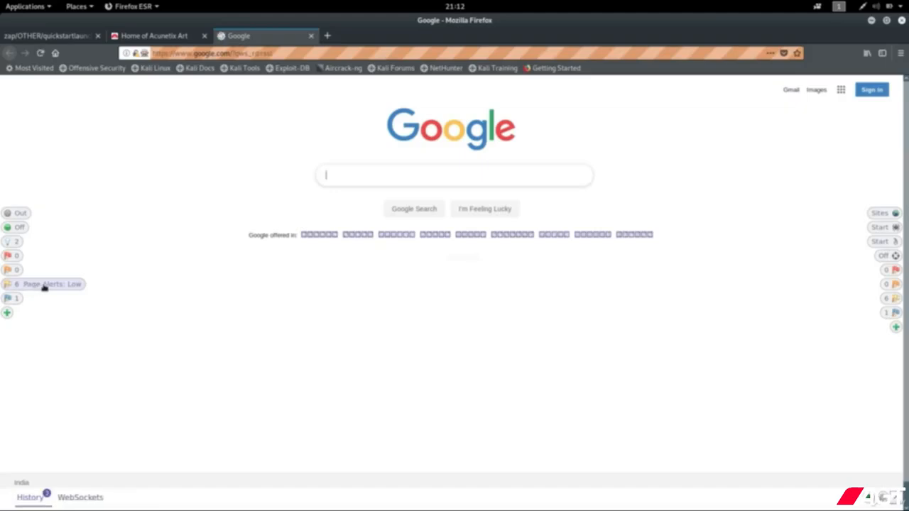
Inspect Google's low page alerts, expanding Absence of Anti-CSRF Tokens, and examine the expanded Sites Tree in the HUD.
click(49, 287)
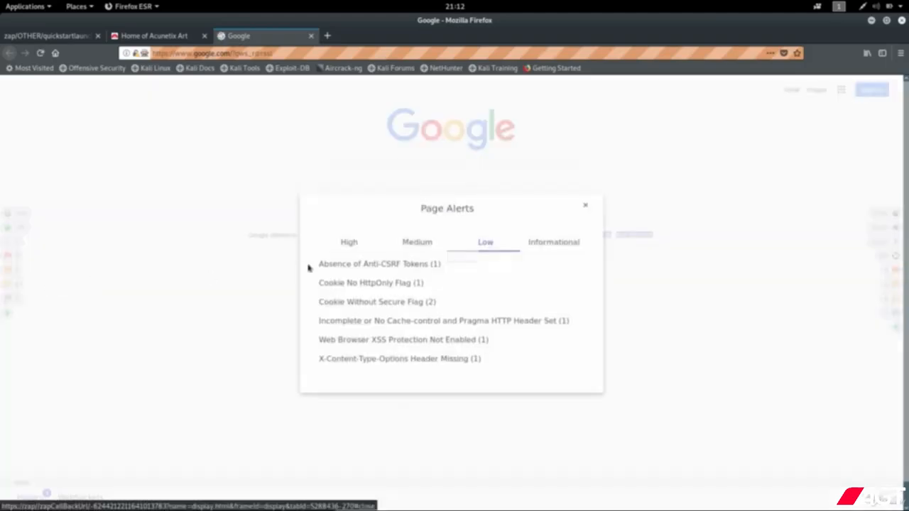
click(350, 266)
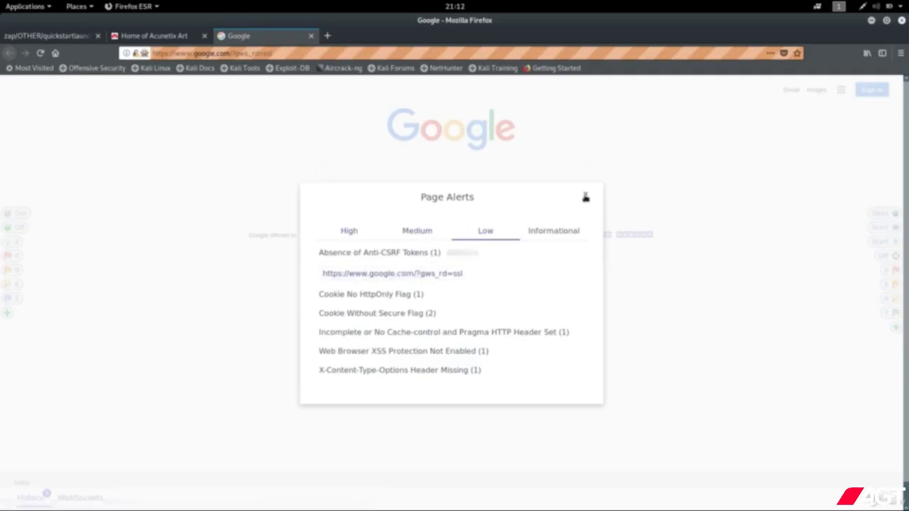
click(585, 195)
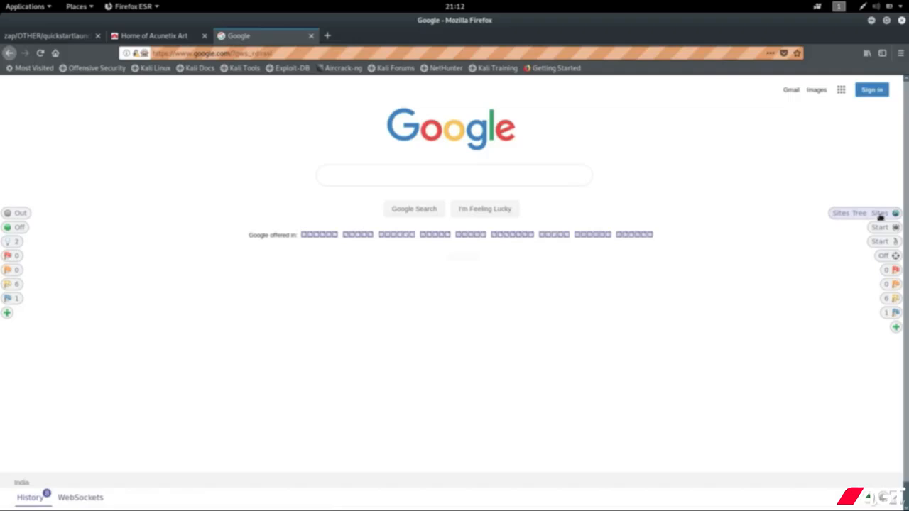
click(880, 217)
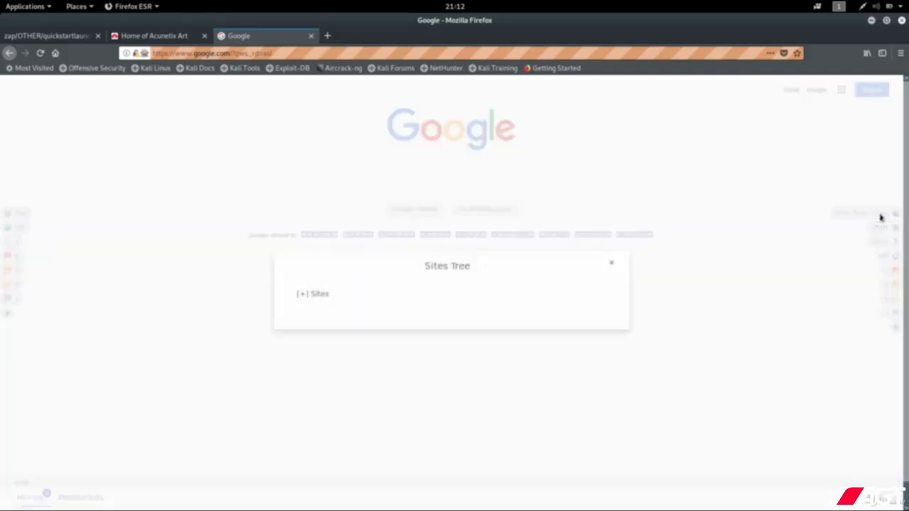
click(304, 298)
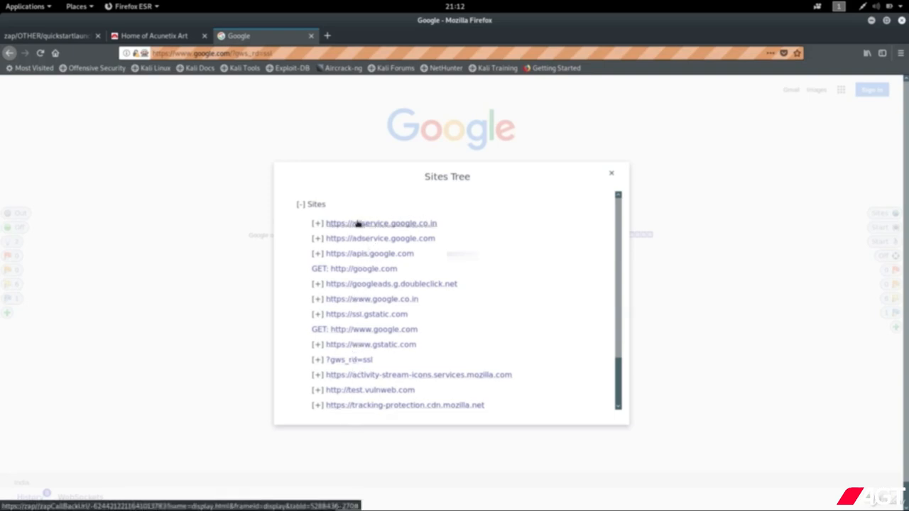
click(608, 174)
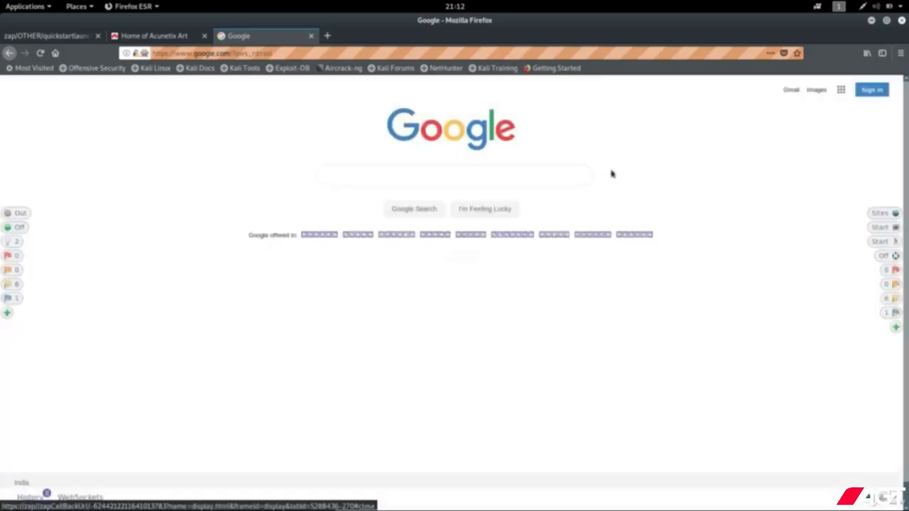
Go back to the Acunetix Art tab and add its current domain, test.vulnweb.com, to the HUD scope.
click(162, 37)
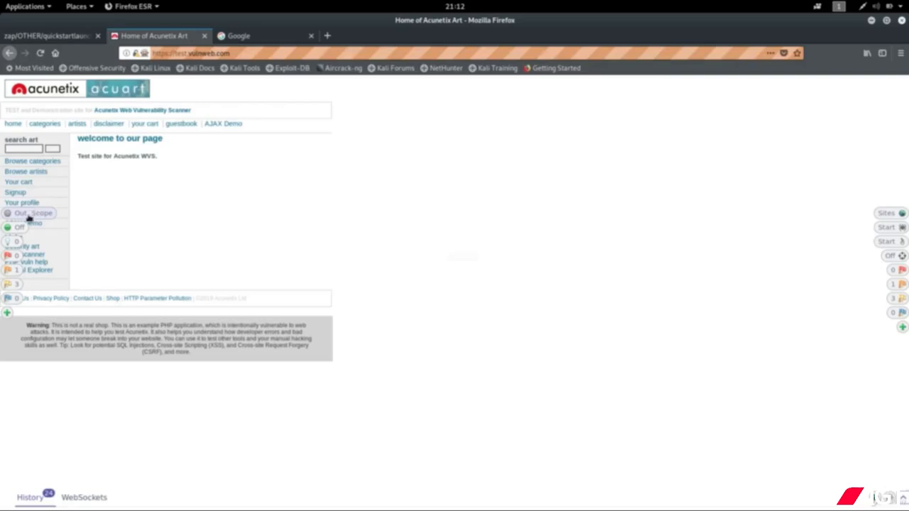
click(29, 218)
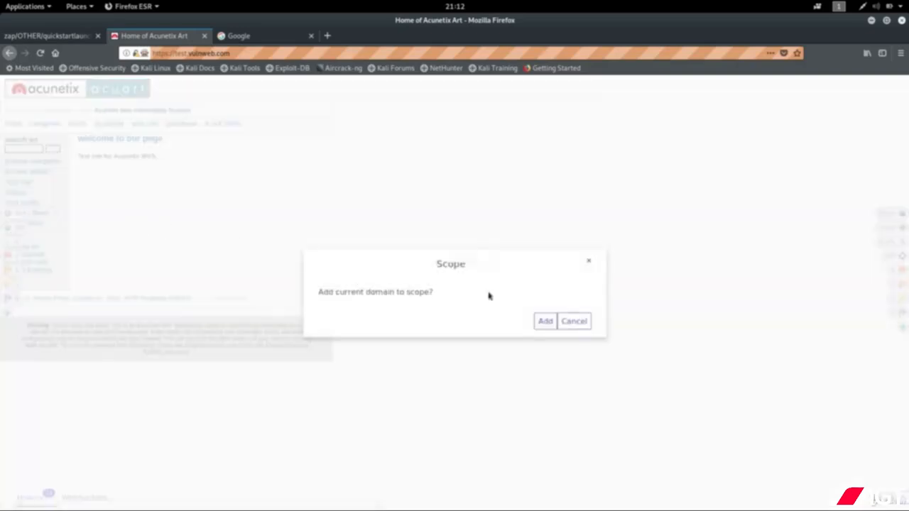
click(544, 321)
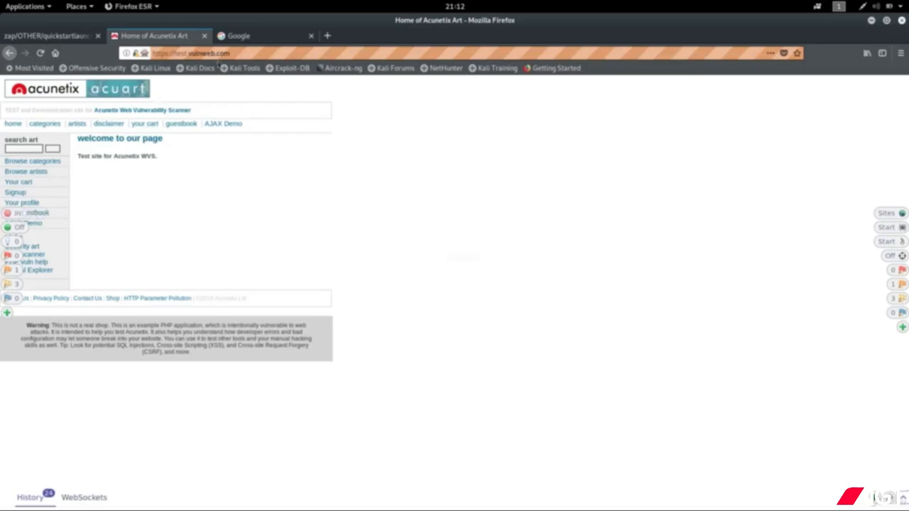
click(149, 54)
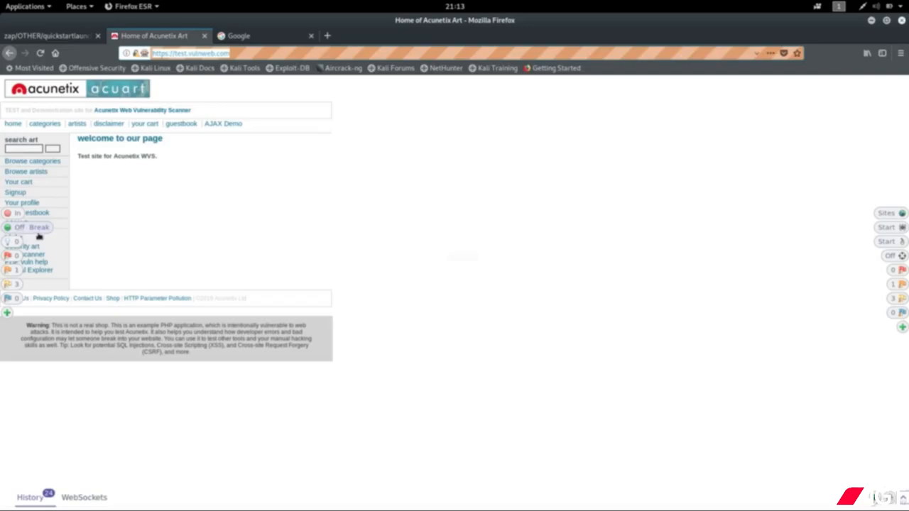
Switch on the HUD break, submit an art search for test, and step through the intercepted request and response.
click(35, 233)
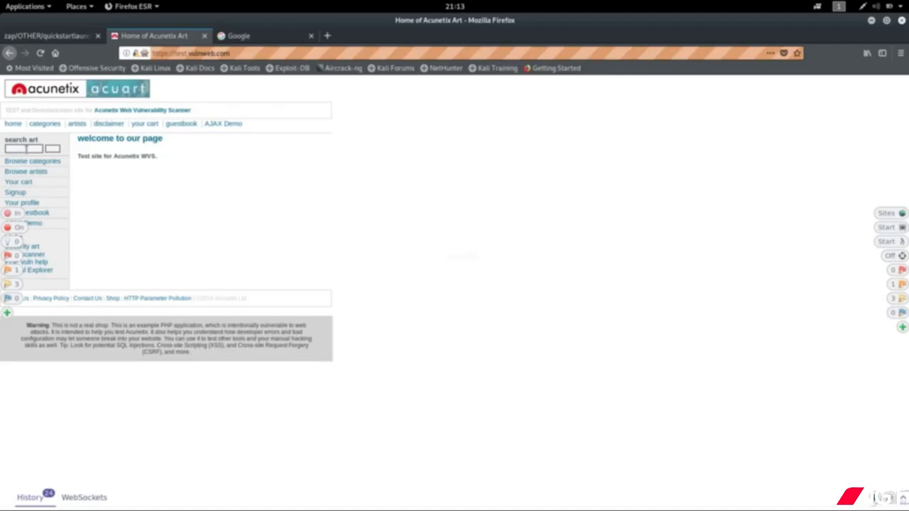
drag(26, 149, 1, 149)
click(54, 150)
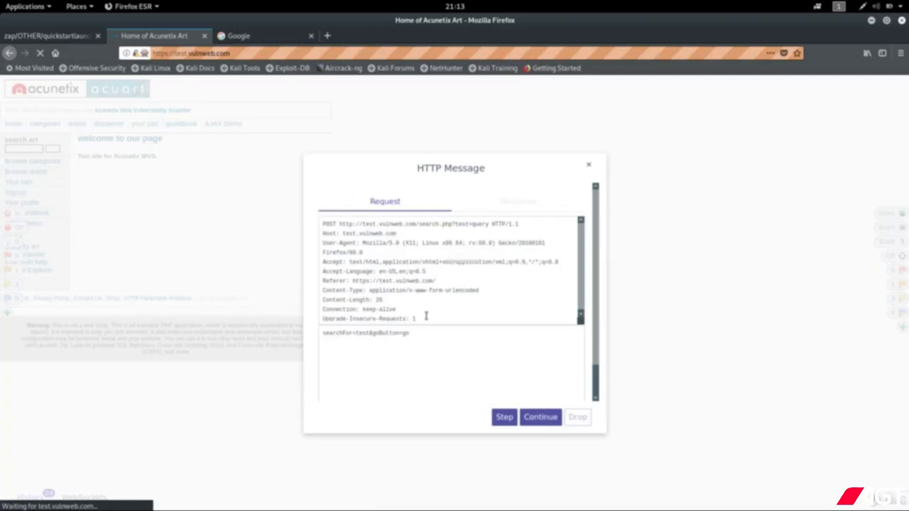
drag(417, 320, 318, 217)
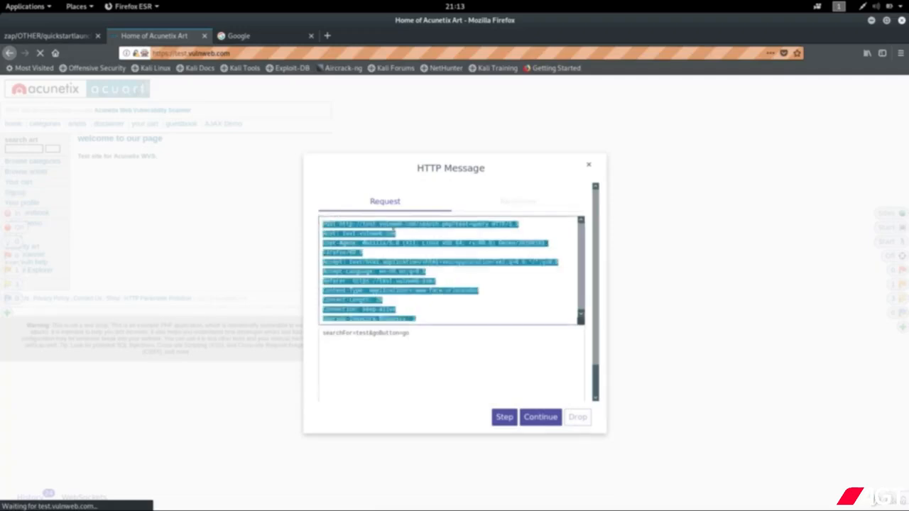
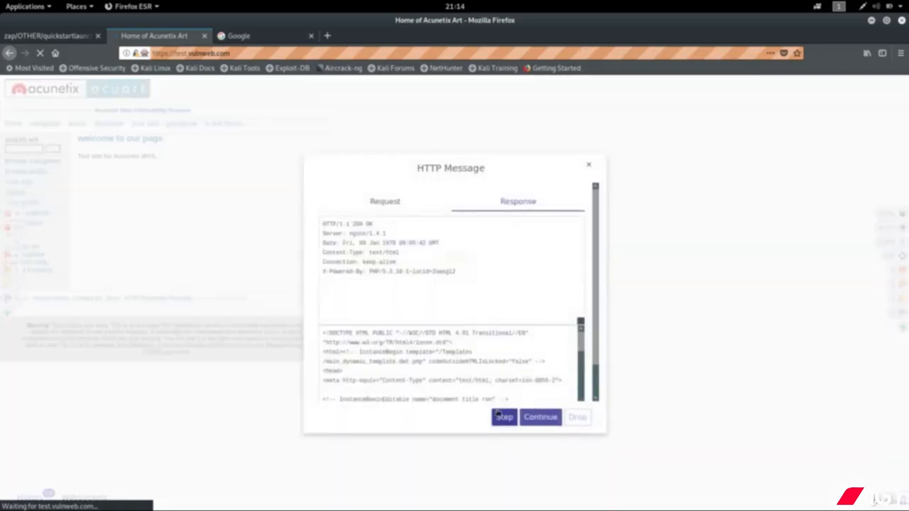
click(501, 416)
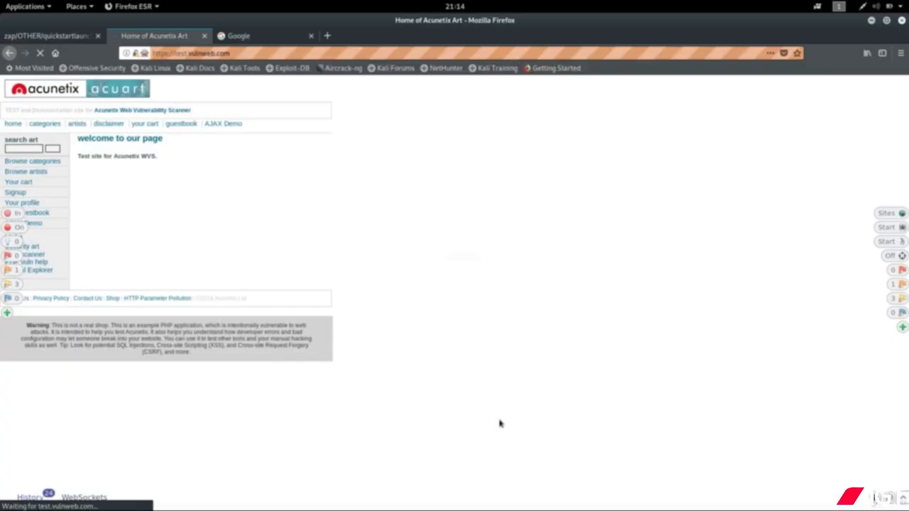
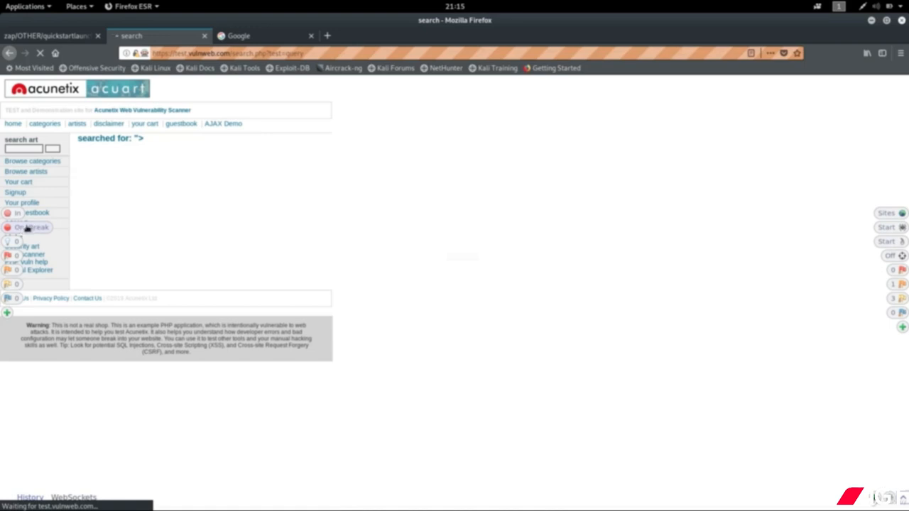
With the HUD break on, submit the art search for test again and continue the intercepted POST request.
click(26, 228)
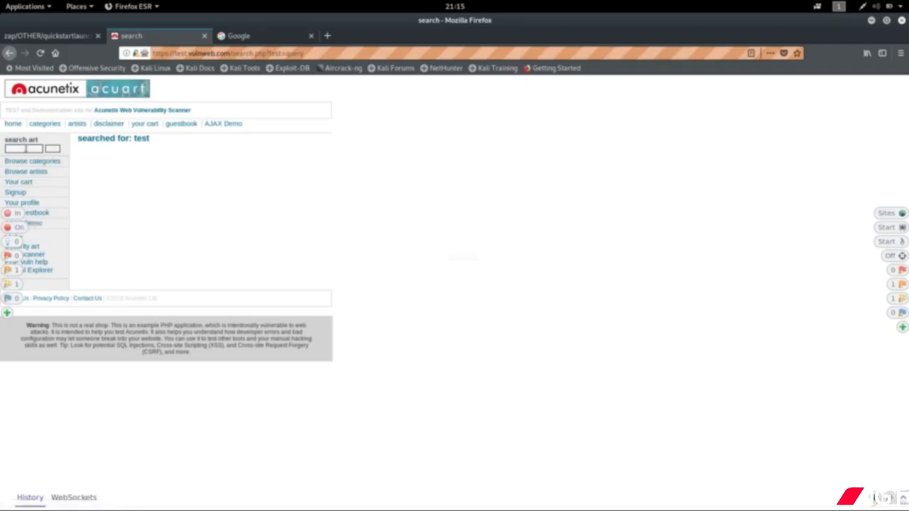
click(26, 150)
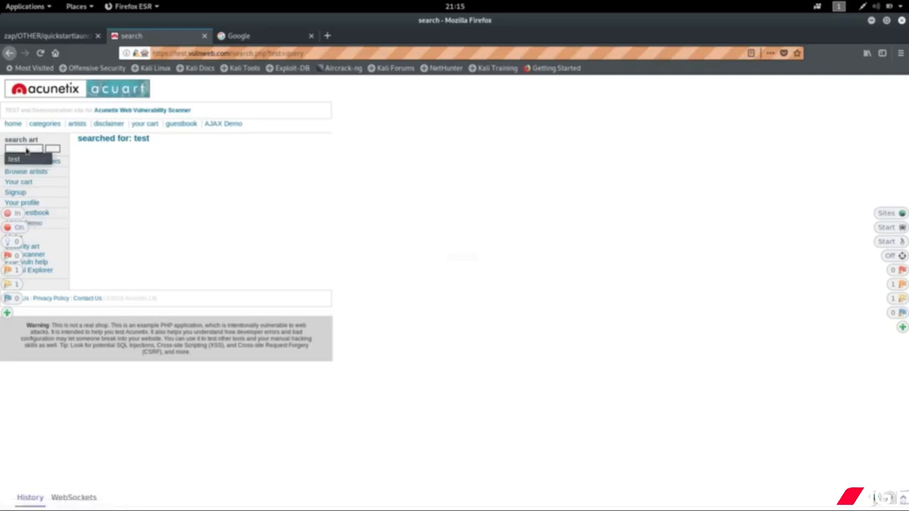
click(67, 153)
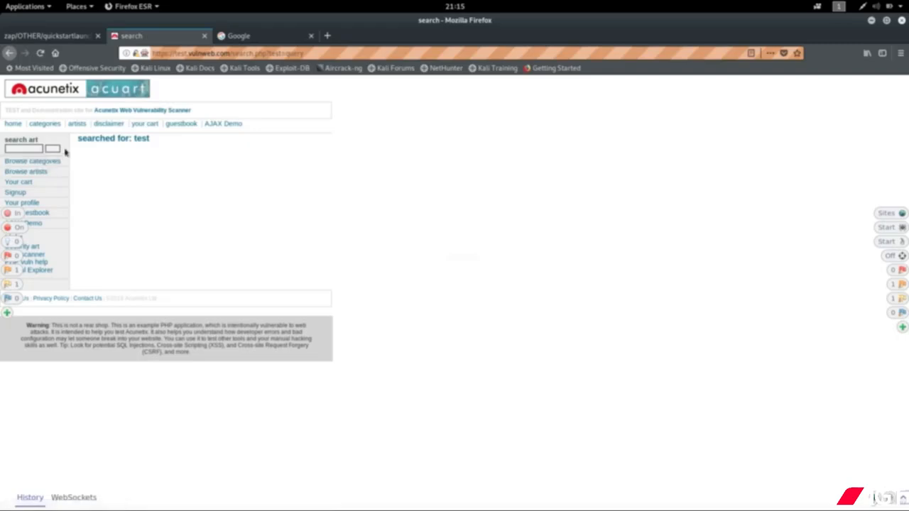
click(51, 149)
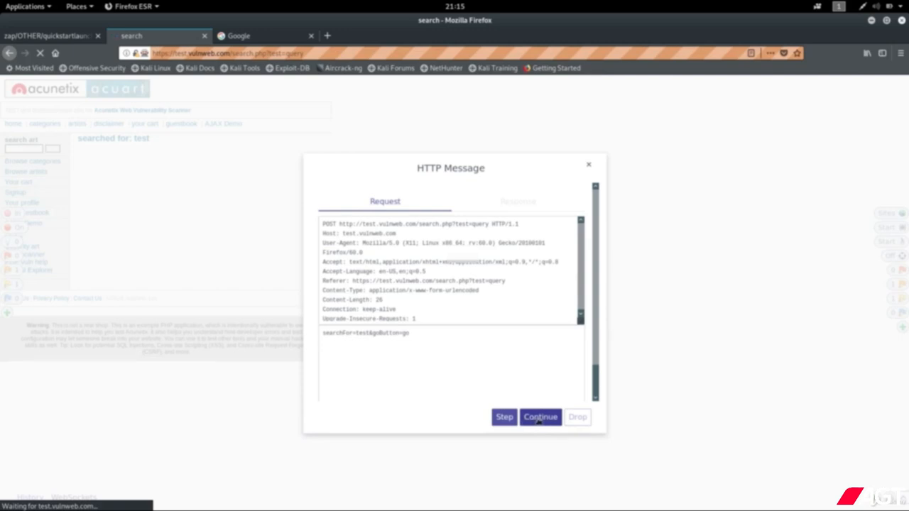
click(539, 419)
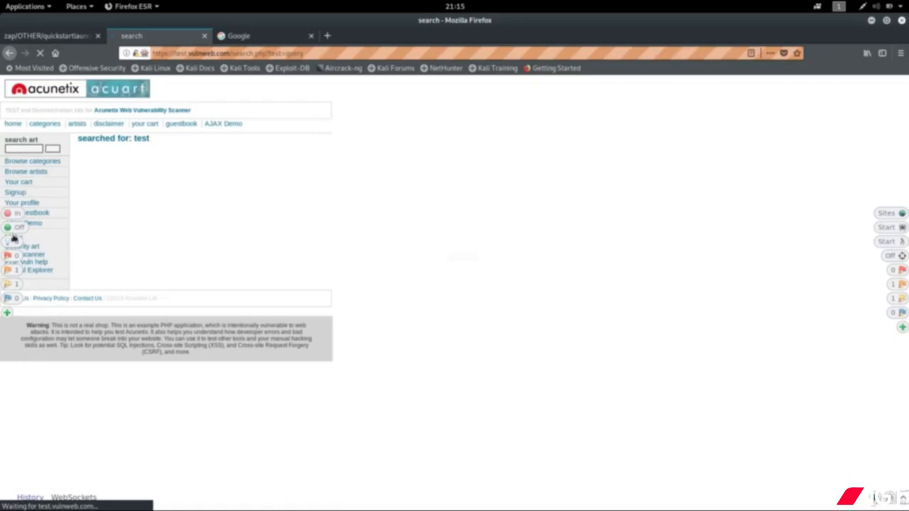